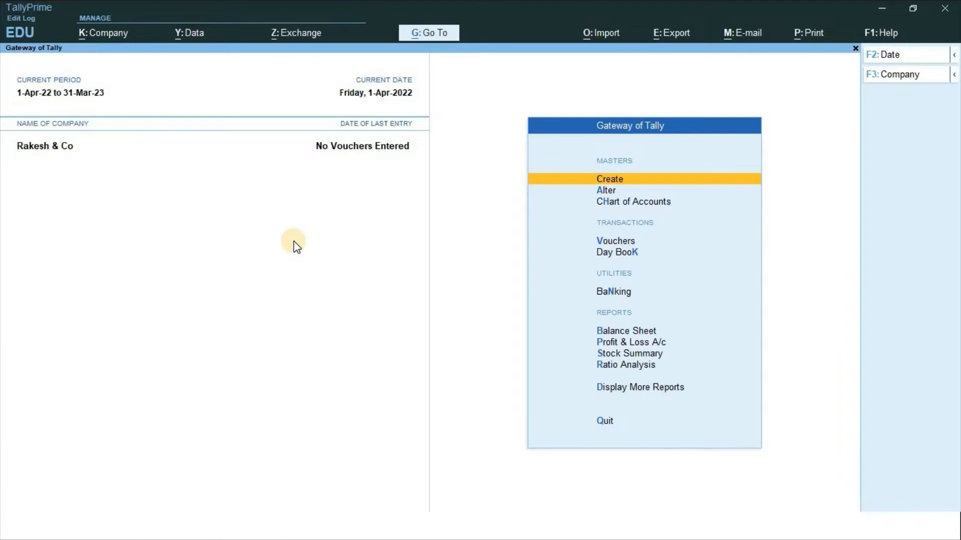
Open the TDS Nature of Payment creation form from the statutory masters
{"action": "key", "text": "Return"}
{"action": "key", "text": "Down"}
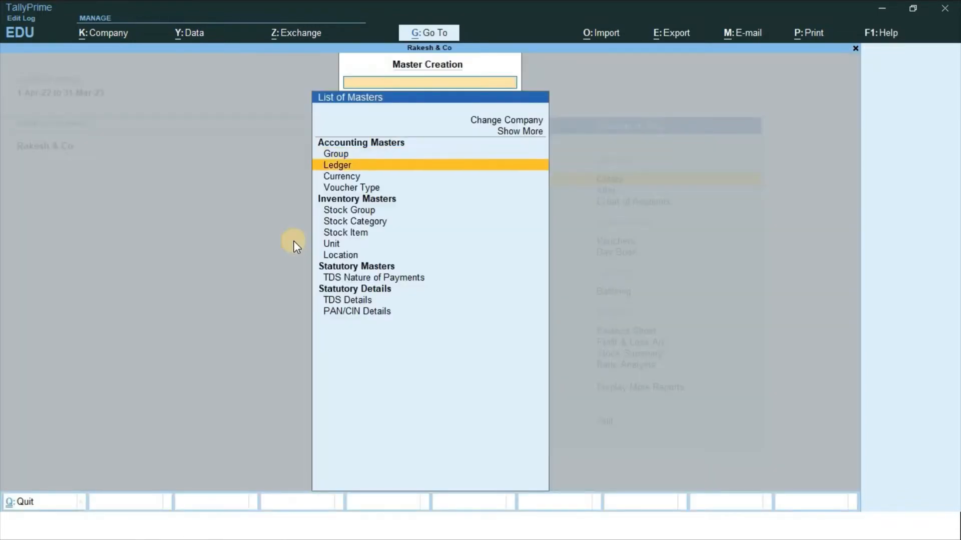
{"action": "key", "text": "Down"}
{"action": "key", "text": "Down"}
{"action": "key", "text": "Down"}
{"action": "key", "text": "Down"}
{"action": "key", "text": "Down"}
{"action": "key", "text": "Down"}
{"action": "key", "text": "Down"}
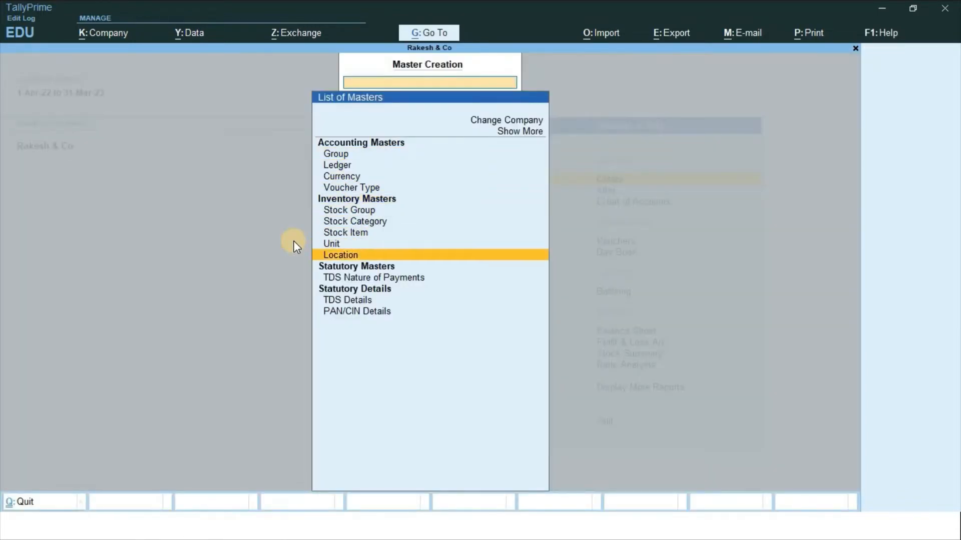
{"action": "key", "text": "Down"}
{"action": "key", "text": "Down"}
{"action": "key", "text": "Return"}
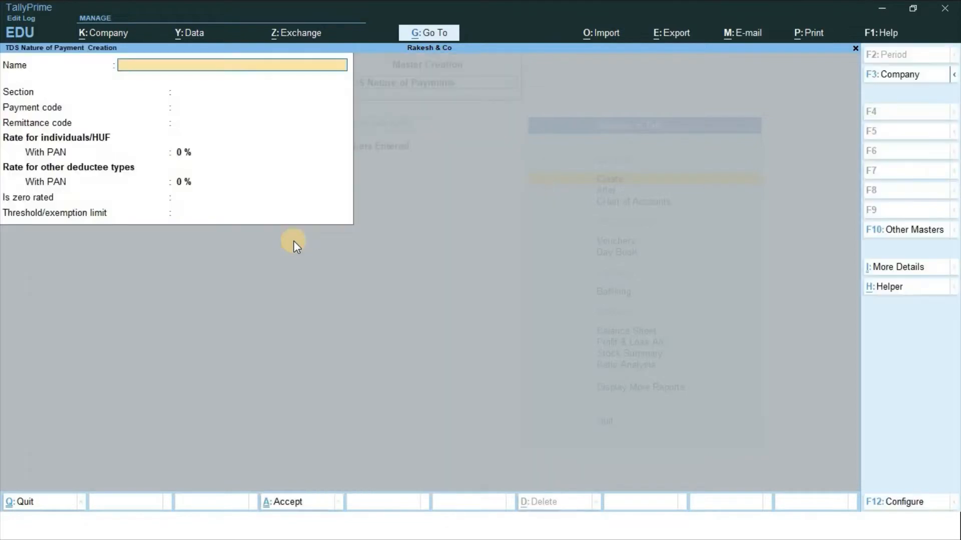
Name the nature 'Payments to Contractors / Sub-Contractors (AGG.T)'
{"action": "type", "text": "Payments to Contra"}
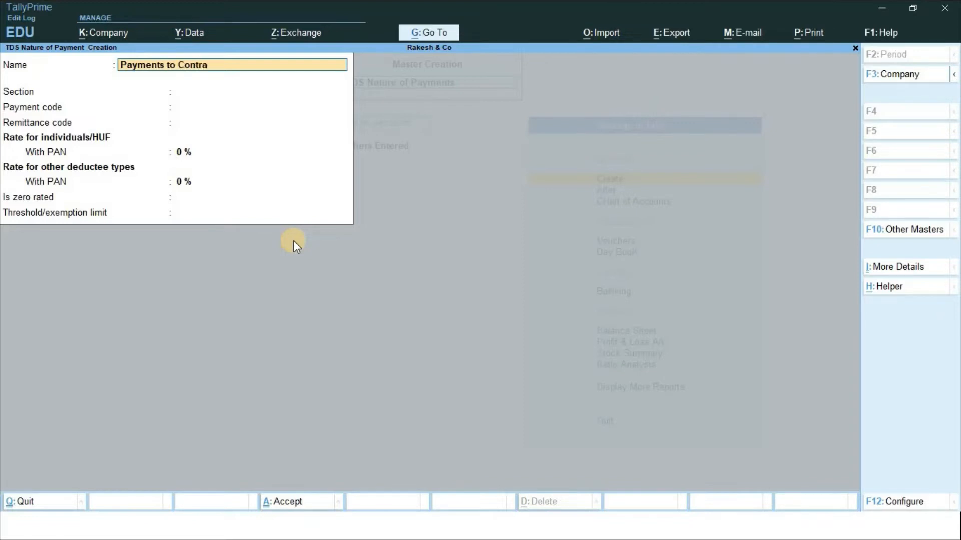
{"action": "type", "text": "ctors / Subcontrac"}
{"action": "key", "text": "BackSpace"}
{"action": "key", "text": "BackSpace"}
{"action": "key", "text": "BackSpace"}
{"action": "key", "text": "BackSpace"}
{"action": "key", "text": "BackSpace"}
{"action": "key", "text": "BackSpace"}
{"action": "key", "text": "BackSpace"}
{"action": "key", "text": "BackSpace"}
{"action": "key", "text": "BackSpace"}
{"action": "type", "text": "-Contractor"}
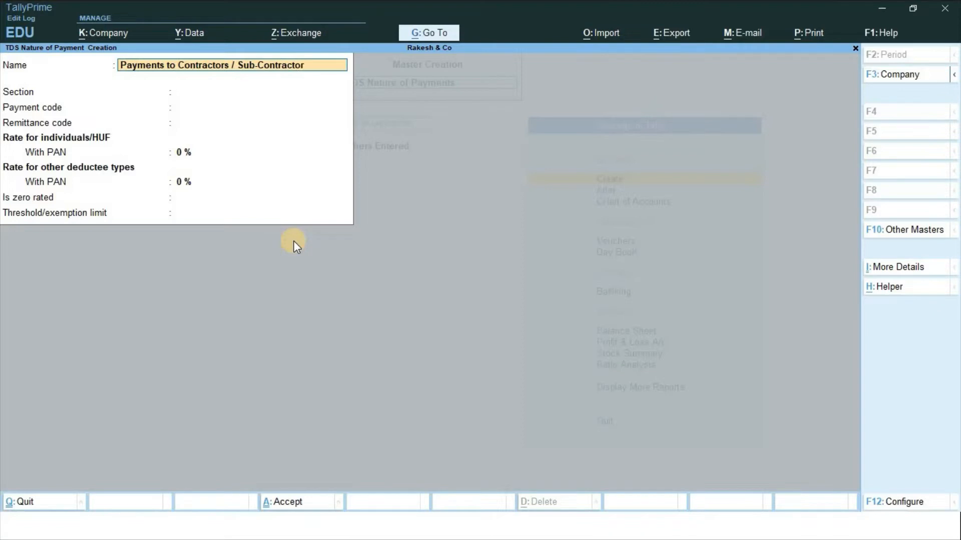
{"action": "type", "text": "s (AGG.T)"}
{"action": "key", "text": "Return"}
Set section and payment code to 194 C, leaving the remittance code blank
{"action": "type", "text": "19"}
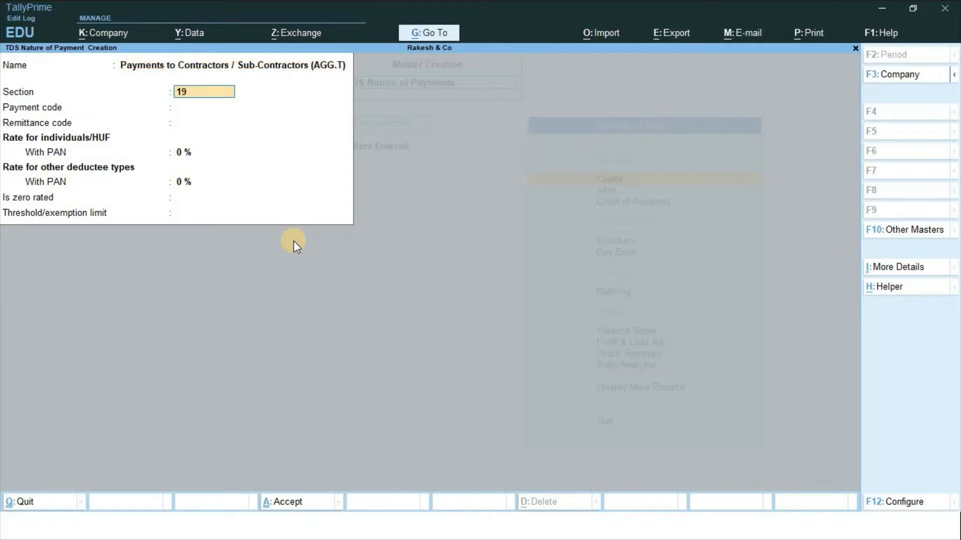
{"action": "type", "text": "4 c"}
{"action": "key", "text": "Return"}
{"action": "type", "text": "1"}
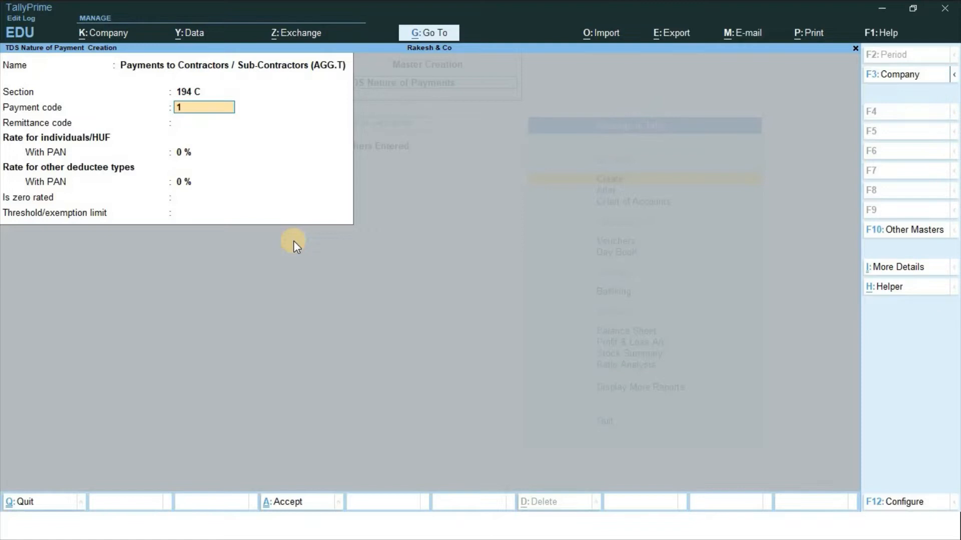
{"action": "type", "text": "94 c"}
{"action": "key", "text": "Return"}
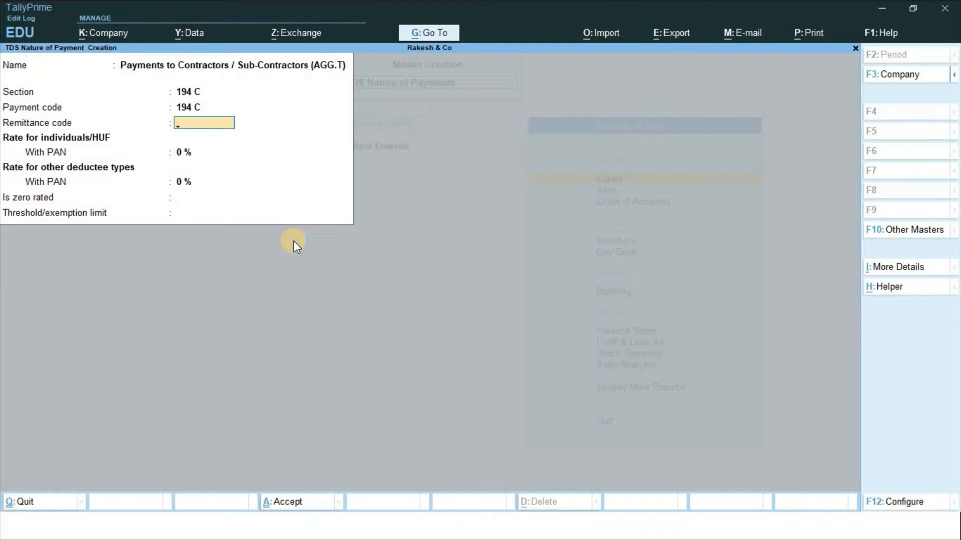
{"action": "key", "text": "Return"}
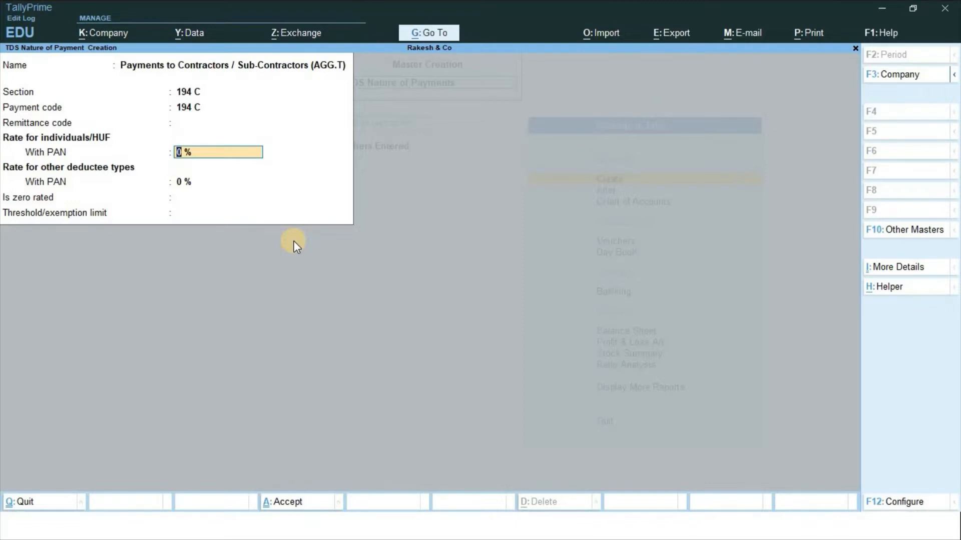
{"action": "key", "text": "alt+Tab"}
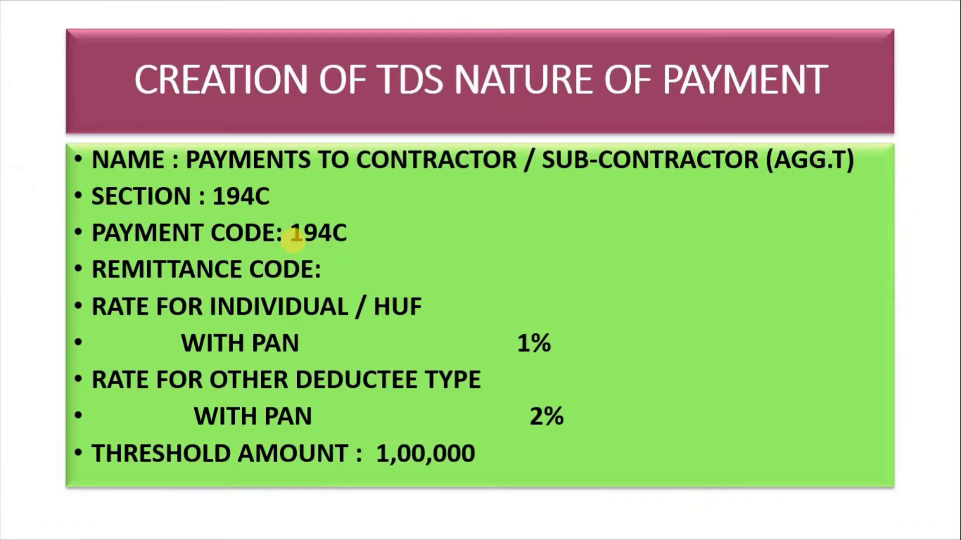
Check the Chart of TDS Tax Rate slide for 194 C, then return to TallyPrime
{"action": "key", "text": "Left"}
{"action": "key", "text": "Left"}
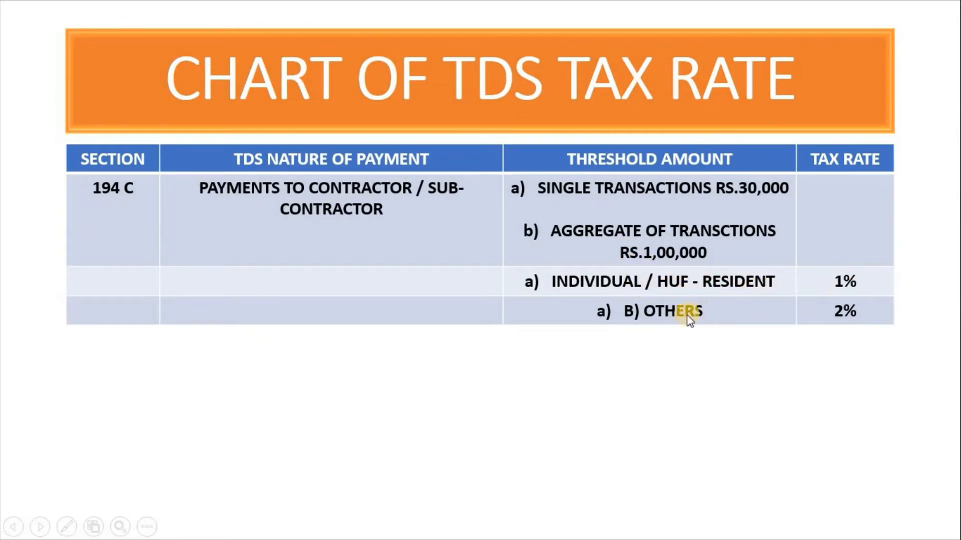
{"action": "key", "text": "alt+Tab"}
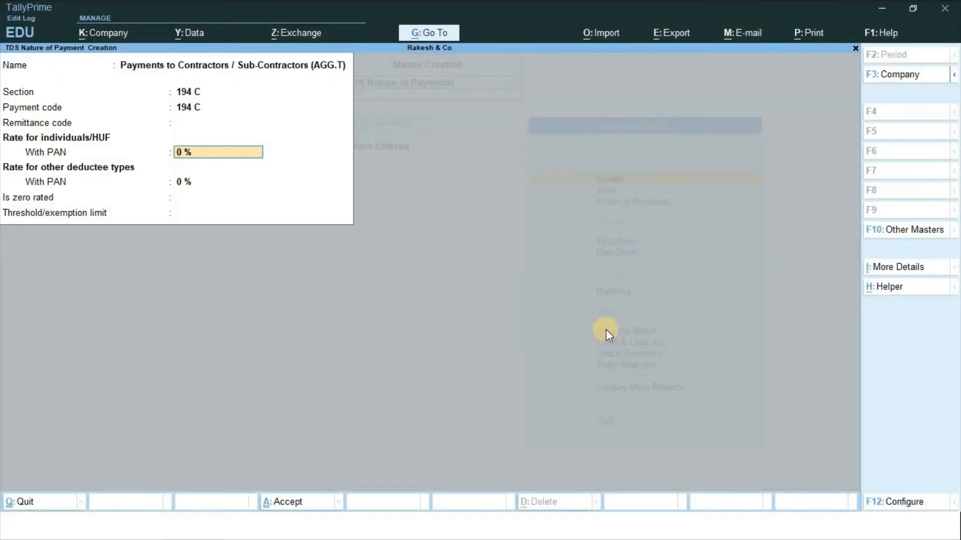
Enter 1% individual and 2% other-deductee rates with a 1,00,000 threshold, and save
{"action": "type", "text": "1"}
{"action": "key", "text": "Return"}
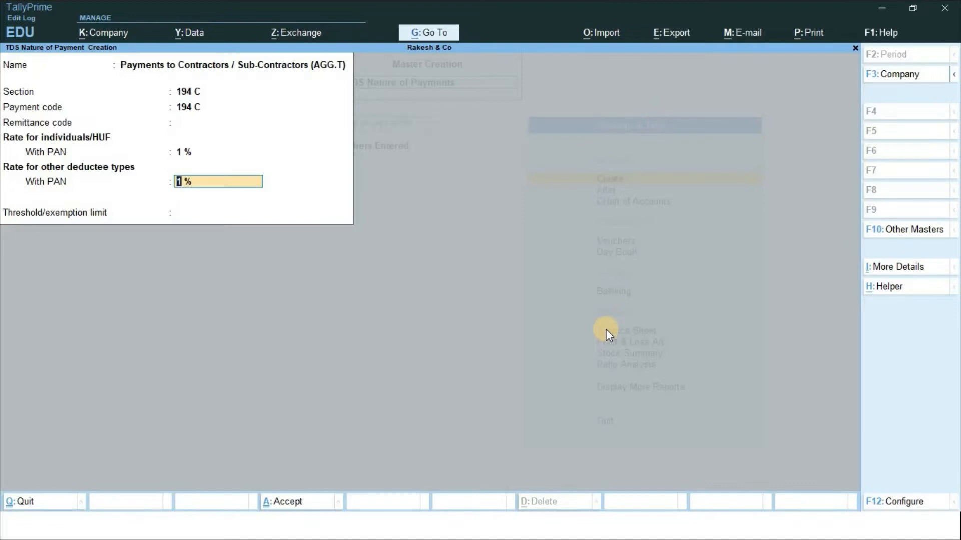
{"action": "type", "text": "2"}
{"action": "key", "text": "Return"}
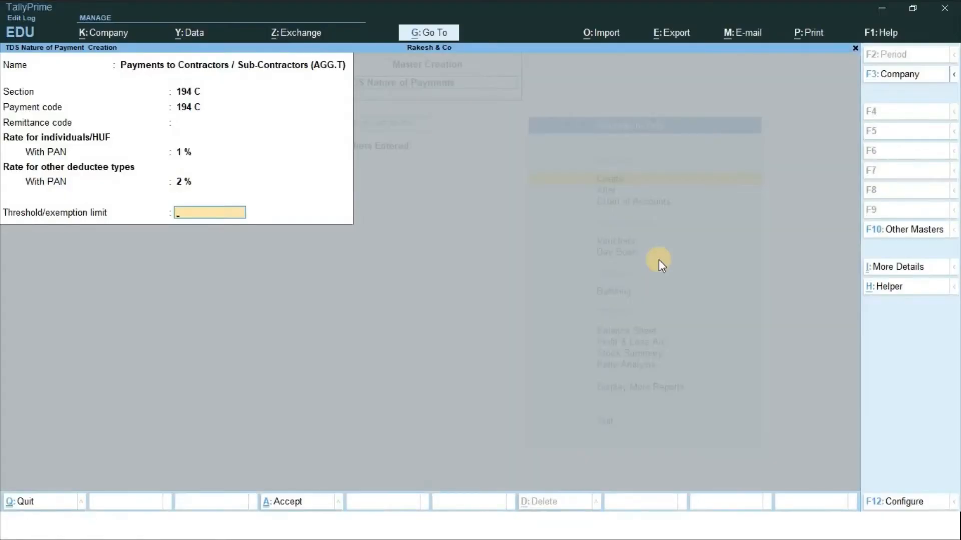
{"action": "type", "text": "00000"}
{"action": "key", "text": "Return"}
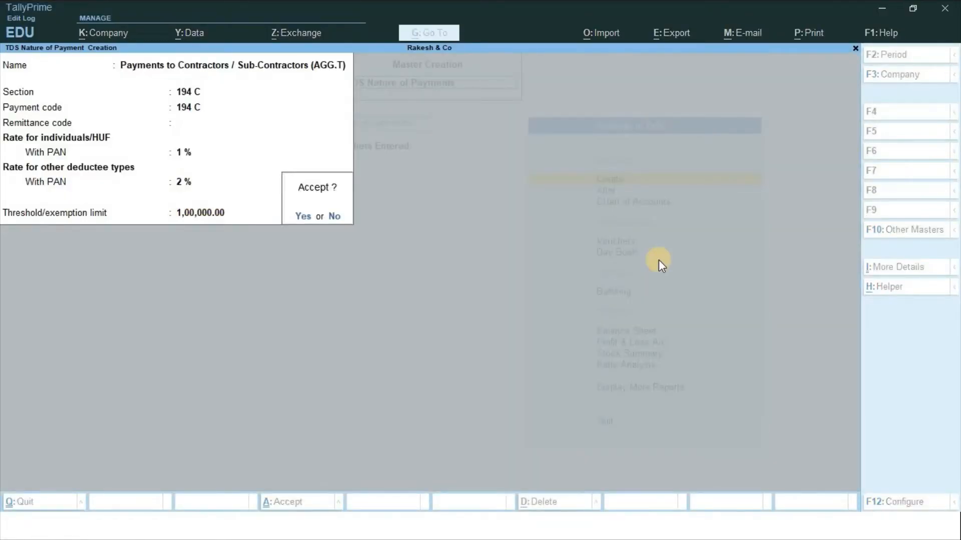
{"action": "key", "text": "Return"}
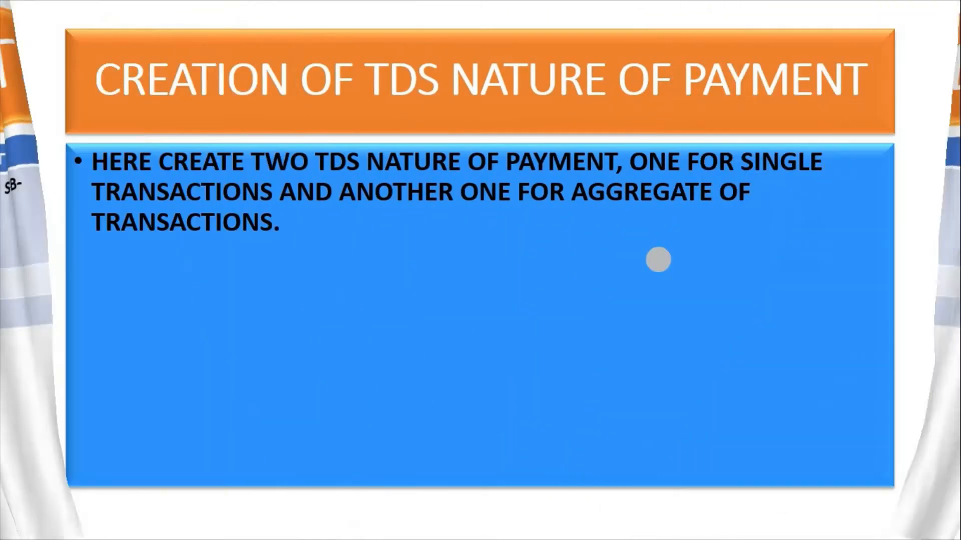
Advance the slides to the S.T details slide
{"action": "left_click", "coordinate": [658, 260]}
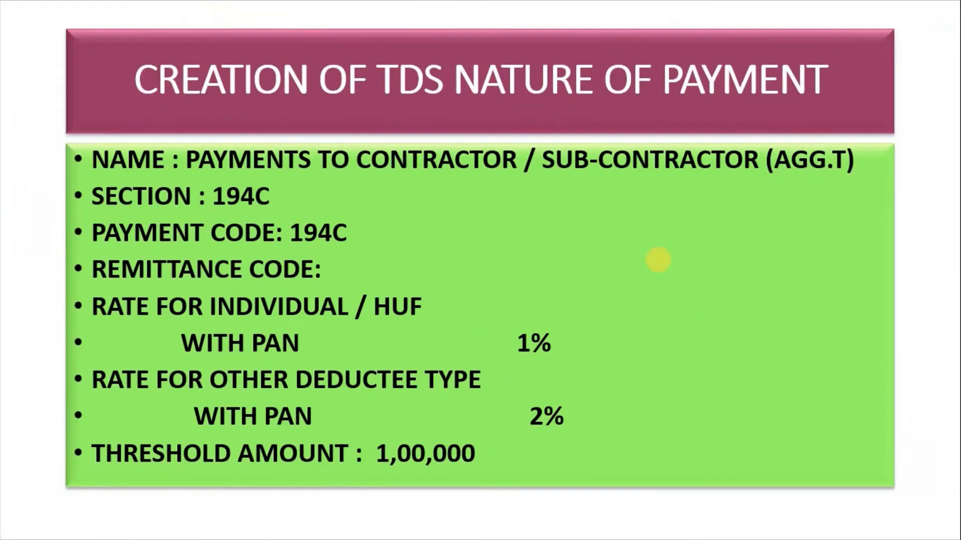
{"action": "left_click", "coordinate": [658, 260]}
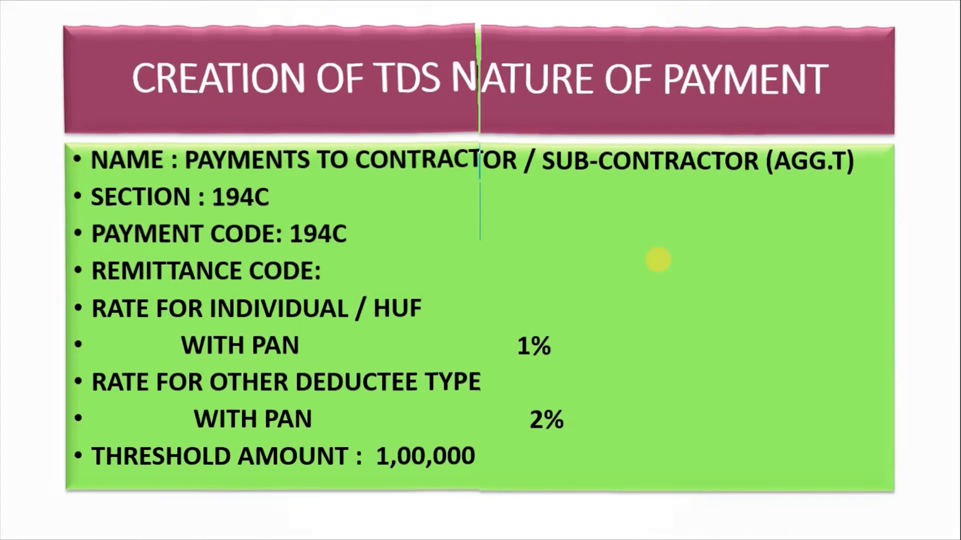
{"action": "left_click", "coordinate": [658, 260]}
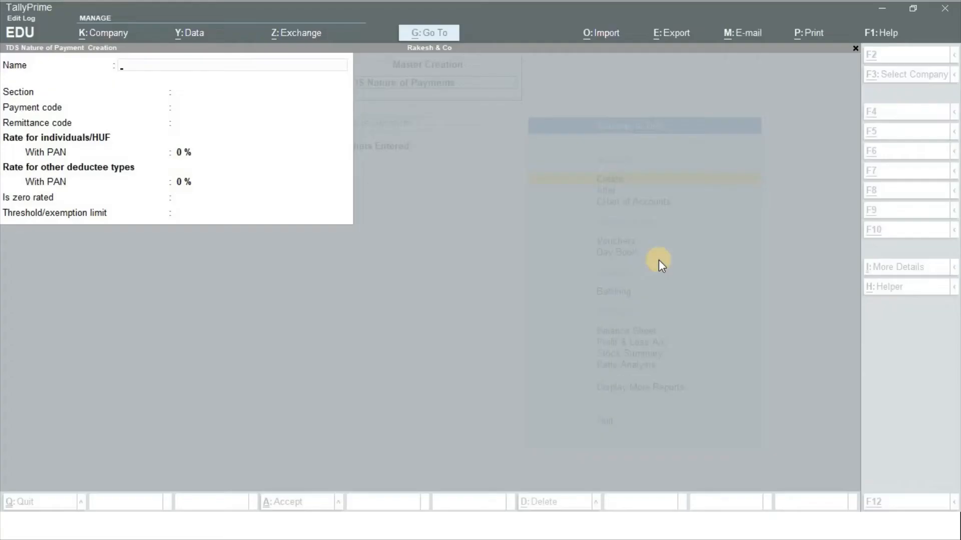
Name the nature 'Payments to Contractors / Sub - Contractors (S.T)' with section and payment code 194 C
{"action": "type", "text": "Pay"}
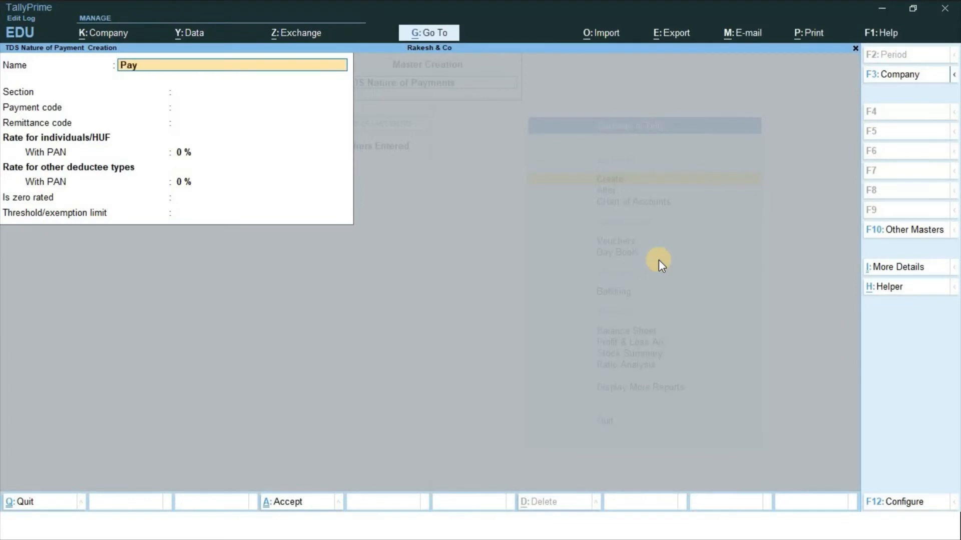
{"action": "type", "text": "ments to Contractors"}
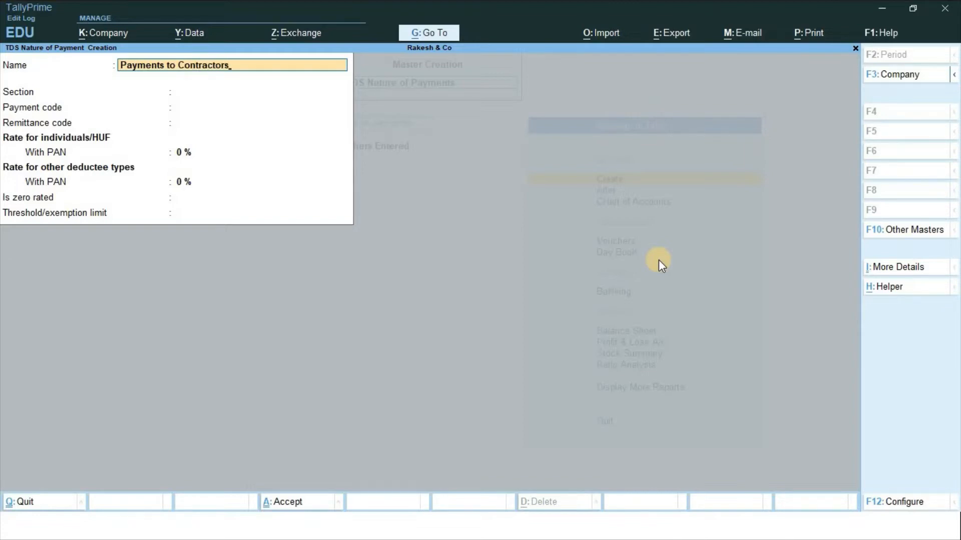
{"action": "type", "text": " / Sub - Contractors ("}
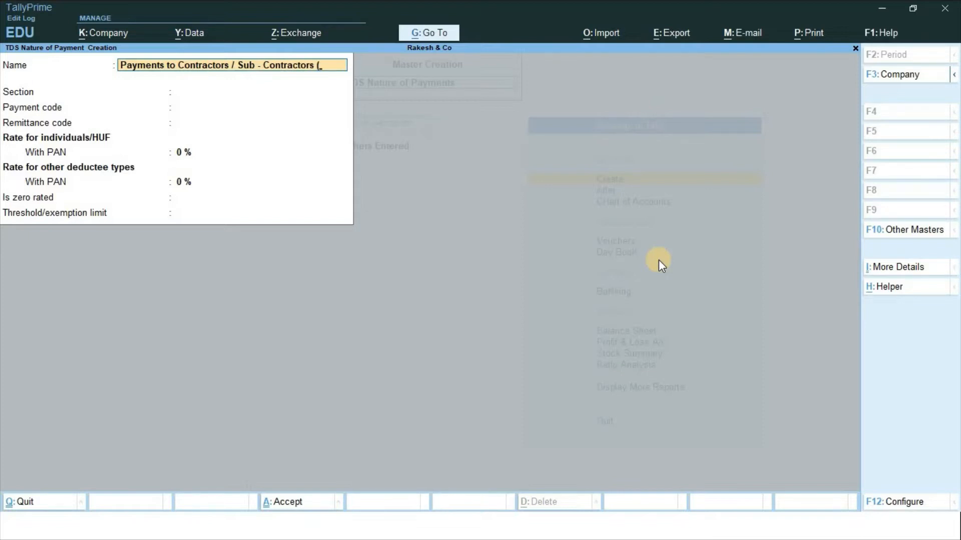
{"action": "type", "text": "S.T)"}
{"action": "key", "text": "Return"}
{"action": "type", "text": "1"}
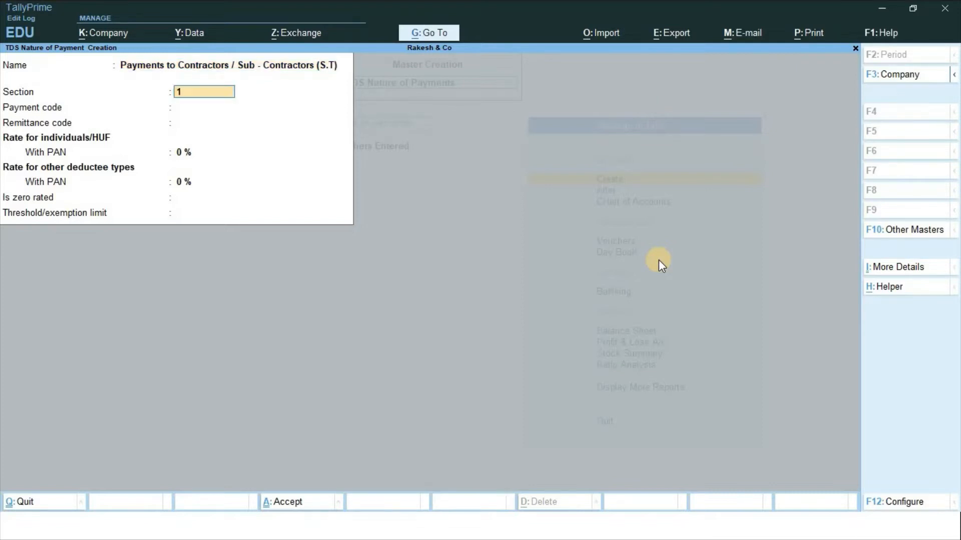
{"action": "type", "text": "94 c"}
{"action": "key", "text": "Return"}
{"action": "type", "text": "19"}
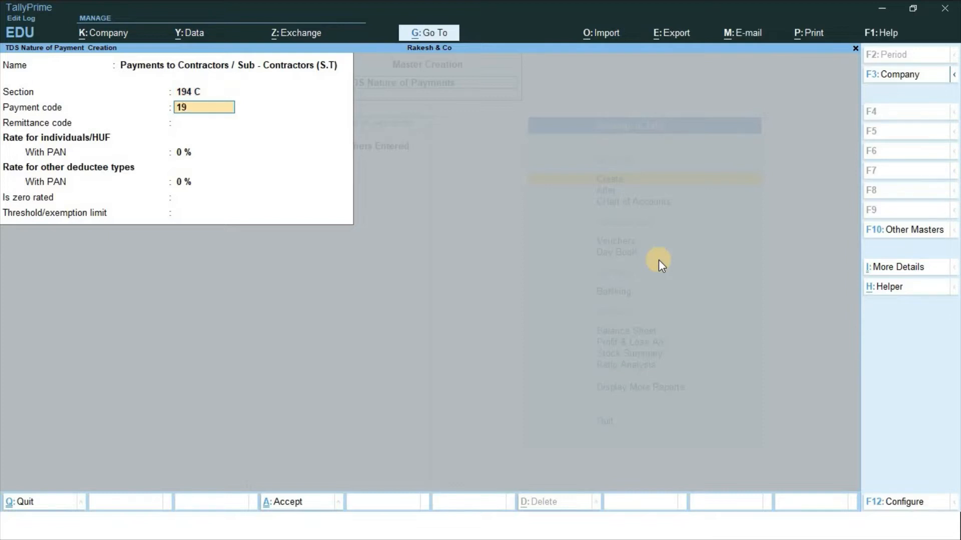
{"action": "type", "text": "4 c"}
{"action": "key", "text": "Return"}
{"action": "key", "text": "Return"}
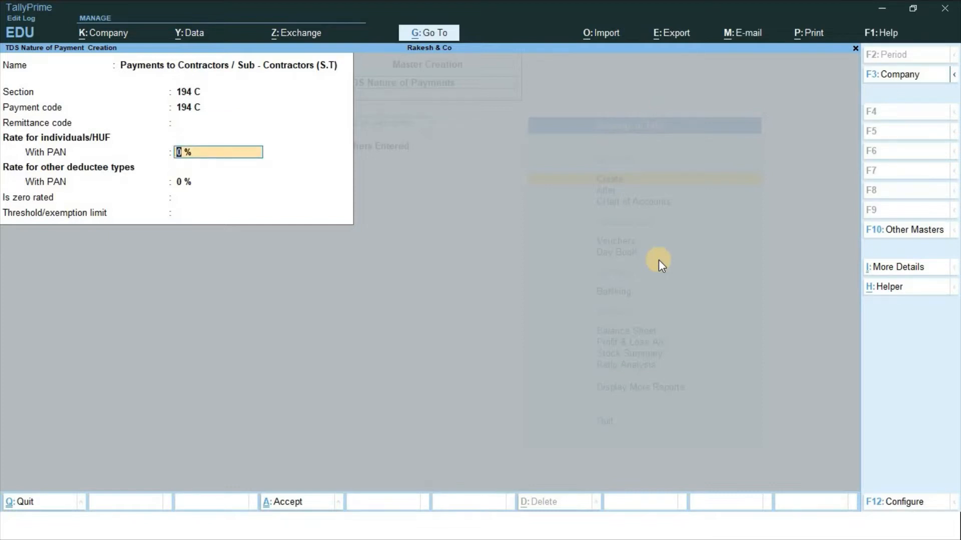
Enter a 1% individual rate and 2% for other deductees
{"action": "type", "text": "1"}
{"action": "key", "text": "Return"}
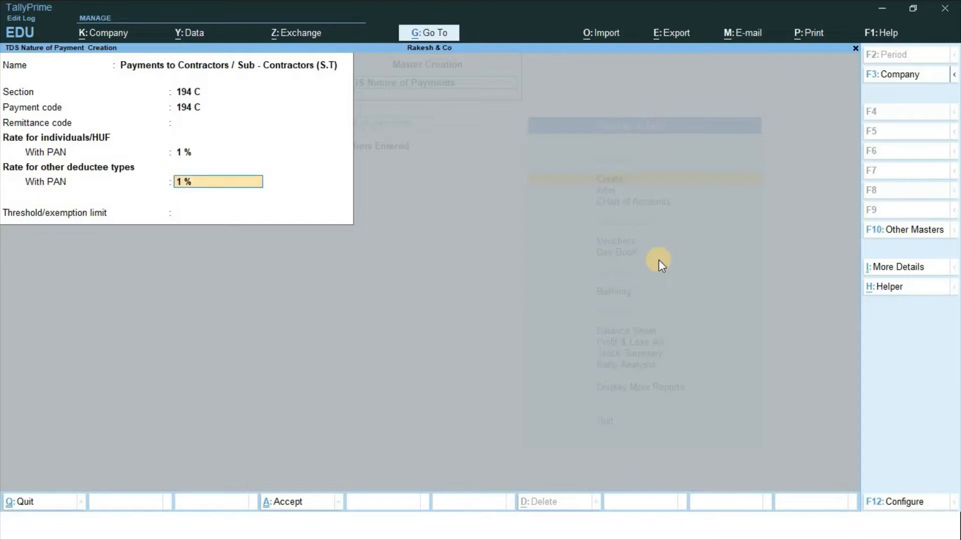
{"action": "type", "text": "2"}
{"action": "key", "text": "Return"}
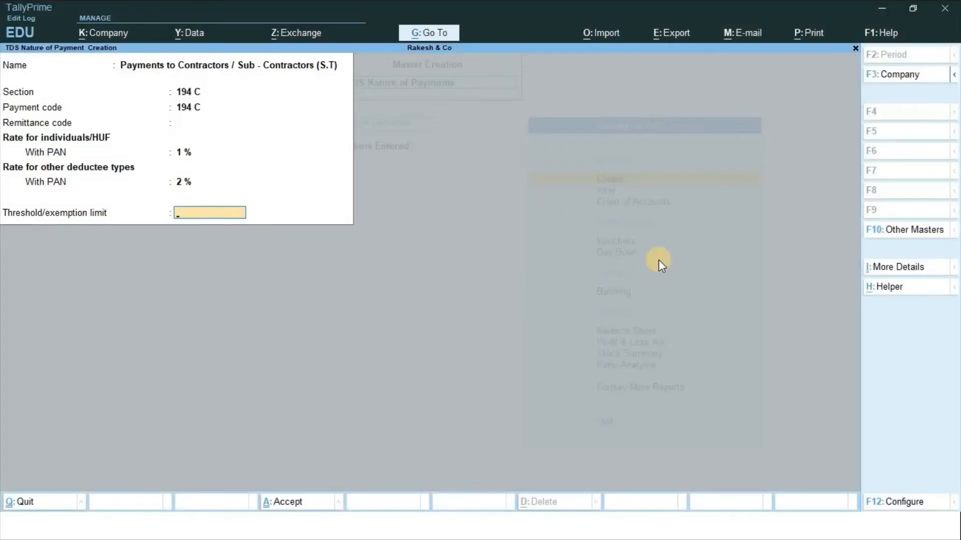
Begin entering the 30,000 threshold limit, typing 300 so far
{"action": "type", "text": "300"}
Complete the 30,000 threshold and save the S.T nature of payment
{"action": "type", "text": "00"}
{"action": "key", "text": "Return"}
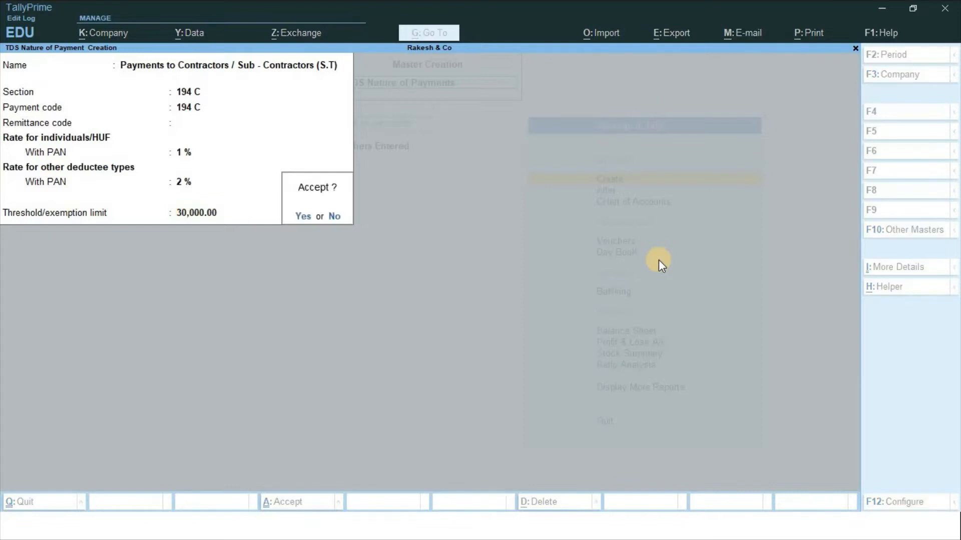
{"action": "key", "text": "Return"}
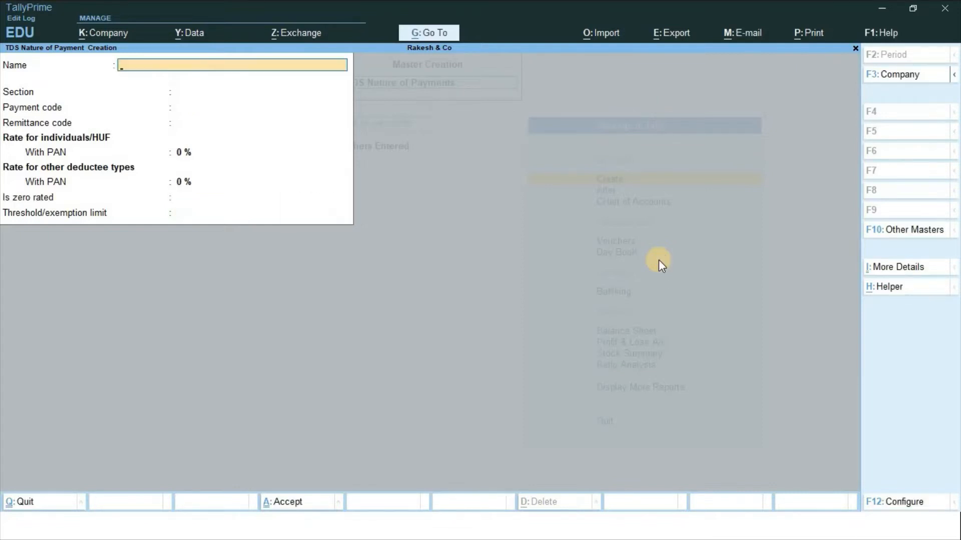
Leave the blank nature form and open Ledger creation from the masters list
{"action": "key", "text": "Escape"}
{"action": "key", "text": "Return"}
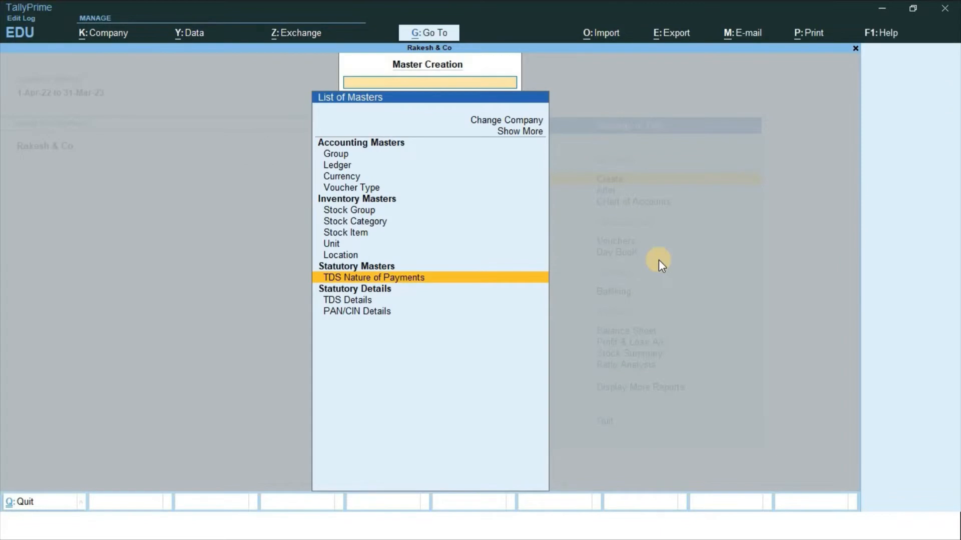
{"action": "key", "text": "Up"}
{"action": "key", "text": "Up"}
{"action": "key", "text": "Up"}
{"action": "key", "text": "Up"}
{"action": "key", "text": "Up"}
{"action": "key", "text": "Up"}
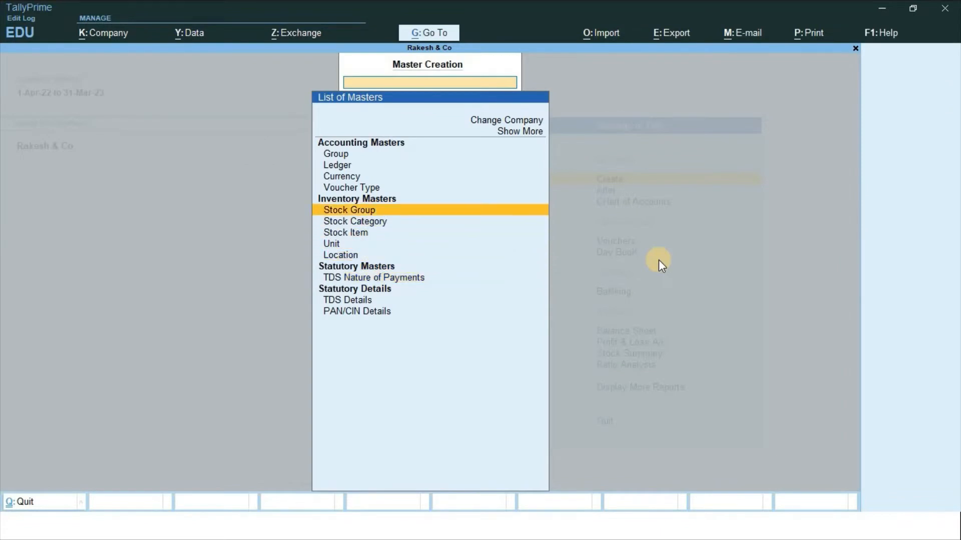
{"action": "key", "text": "Up"}
{"action": "key", "text": "Up"}
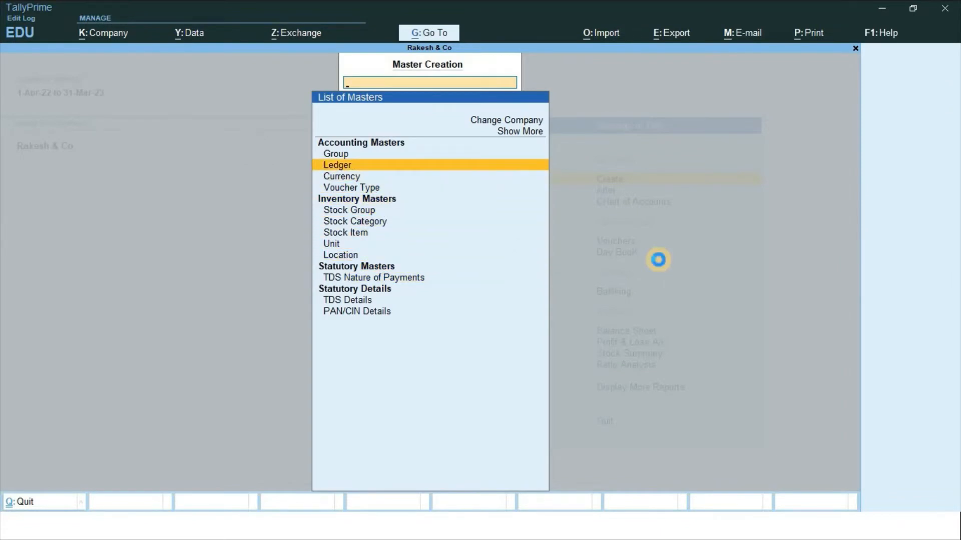
{"action": "key", "text": "Return"}
{"action": "key", "text": "alt+Tab"}
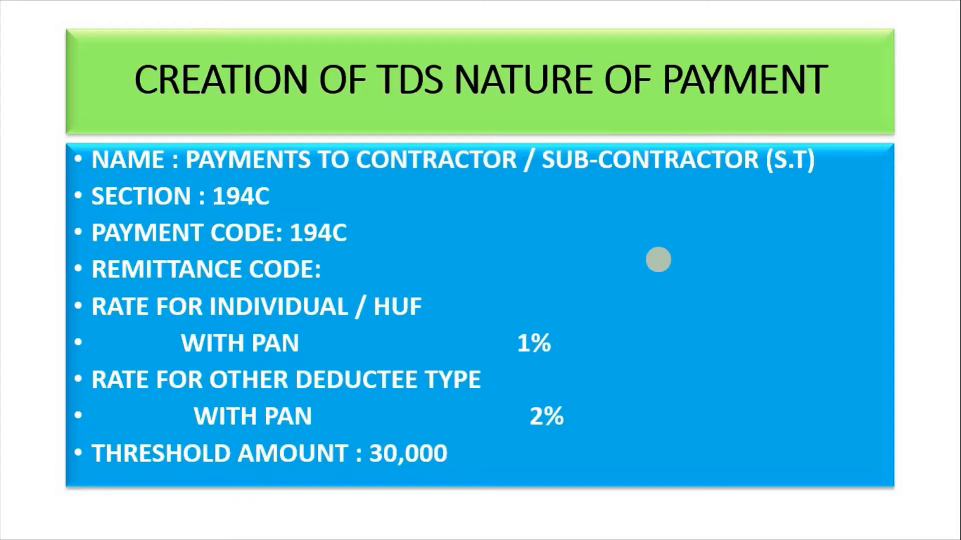
Page through the Shobha Developers, Prestige Ltd and Nagarjuna transaction slides to the ledger list
{"action": "left_click", "coordinate": [658, 260]}
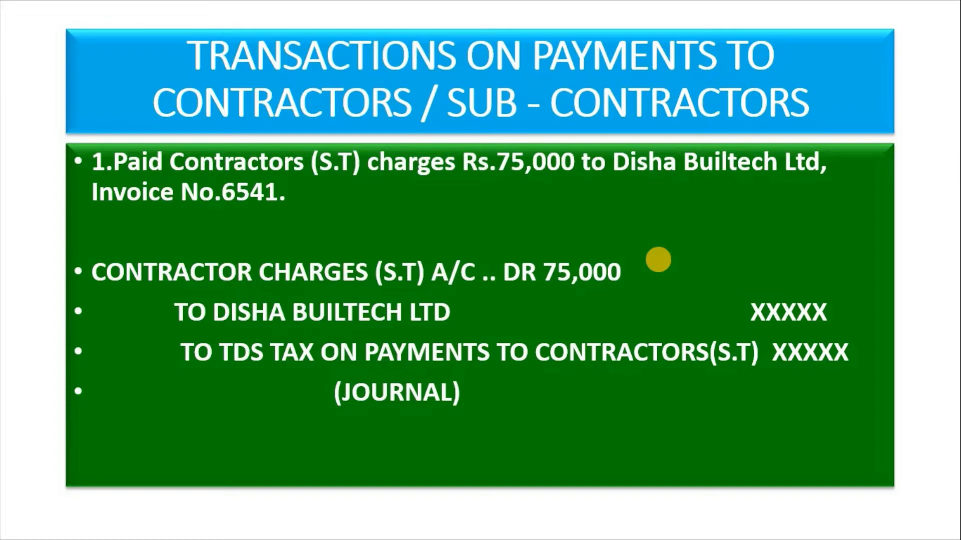
{"action": "left_click", "coordinate": [658, 259]}
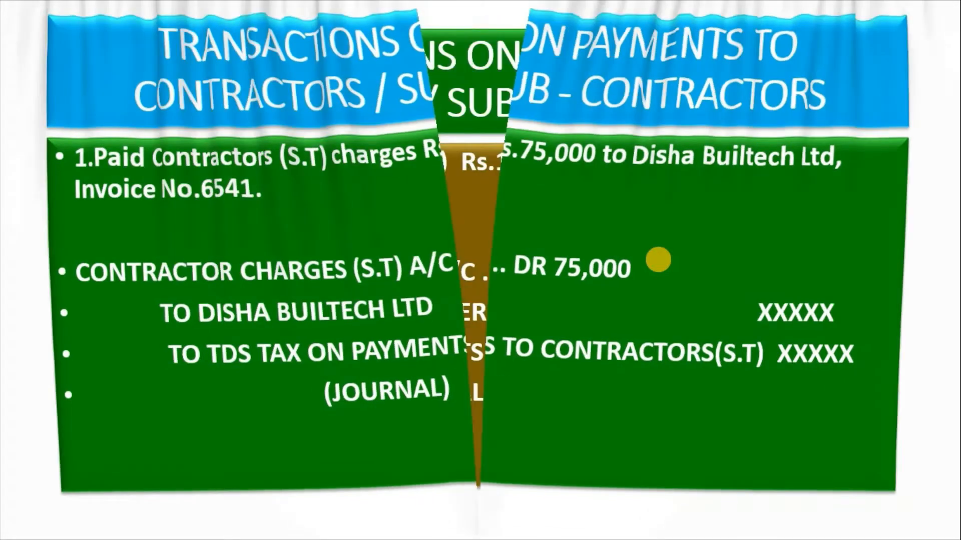
{"action": "left_click", "coordinate": [658, 260]}
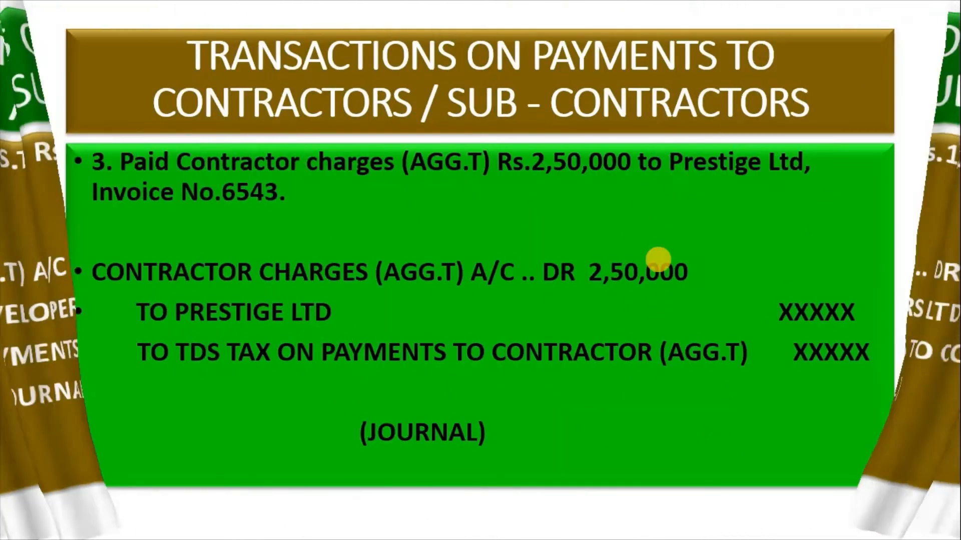
{"action": "left_click", "coordinate": [658, 260]}
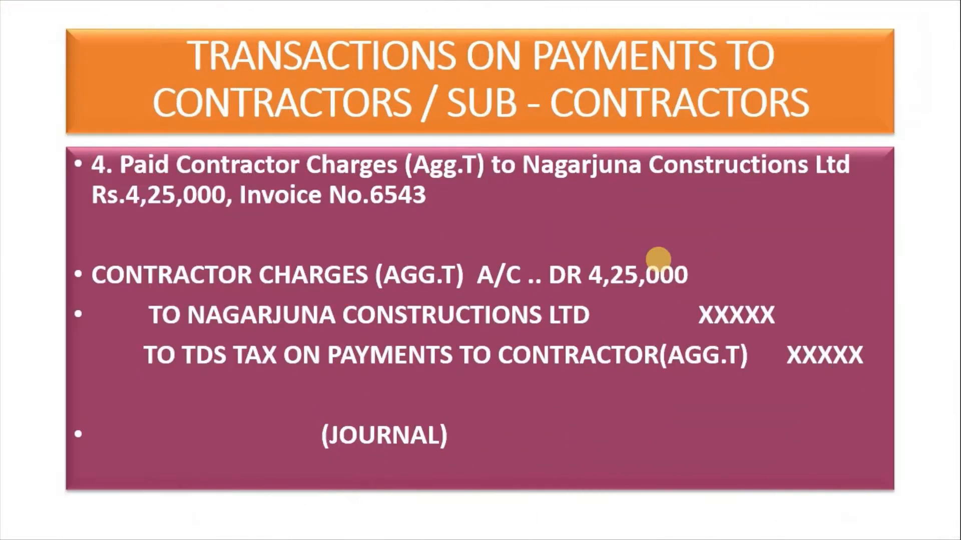
{"action": "left_click", "coordinate": [658, 260]}
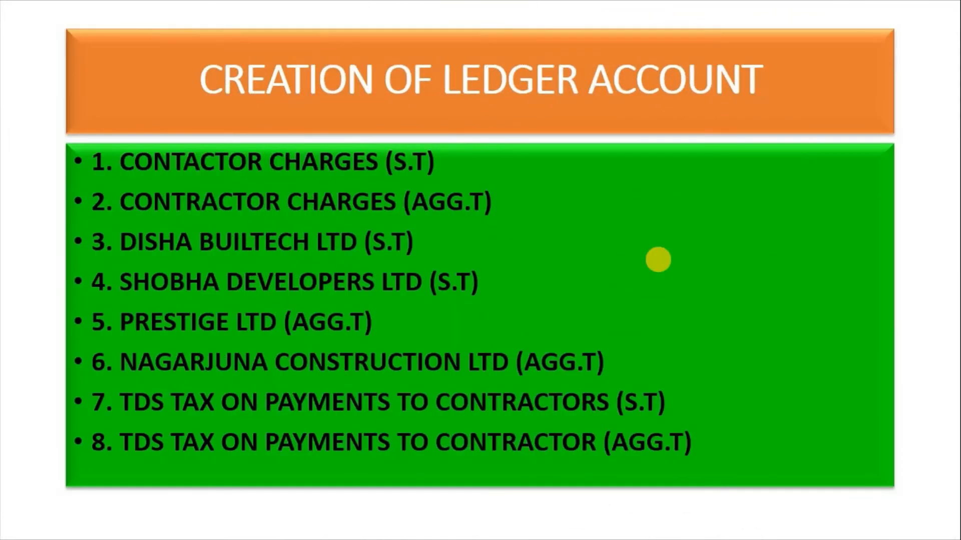
{"action": "key", "text": "alt+Tab"}
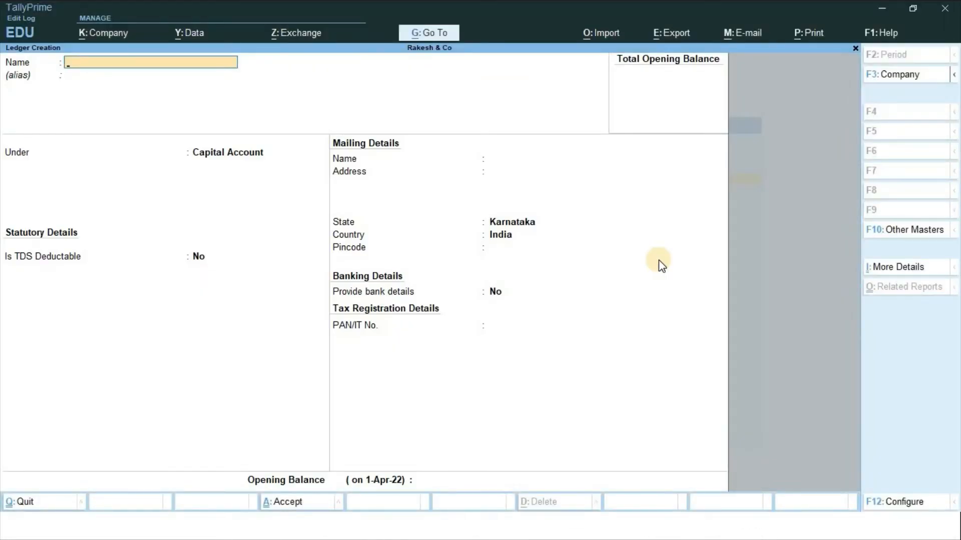
Save ledger 'Contractors Charges (S.T)' under Indirect Expenses, TDS Applicable with the S.T contractors nature
{"action": "type", "text": "Contractors Charges"}
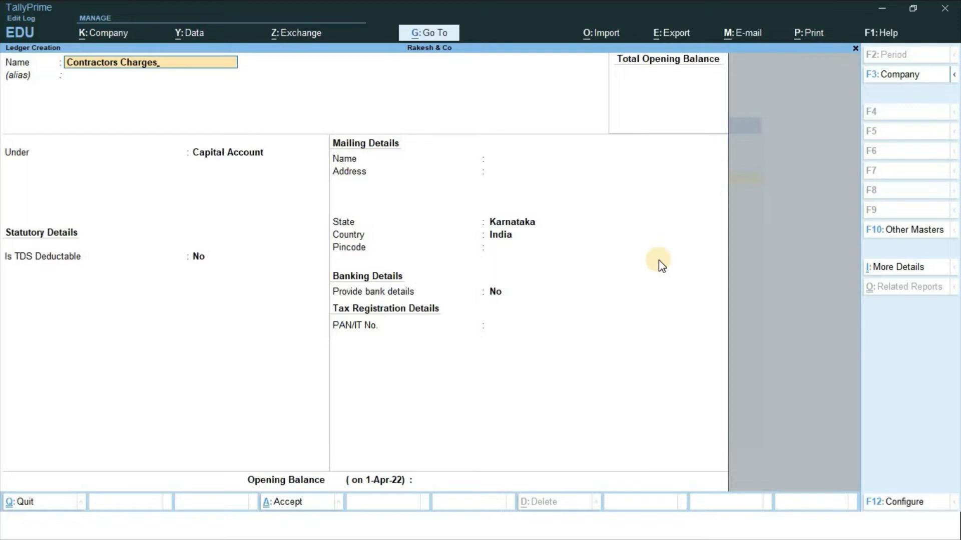
{"action": "type", "text": " (S.T)"}
{"action": "key", "text": "Return"}
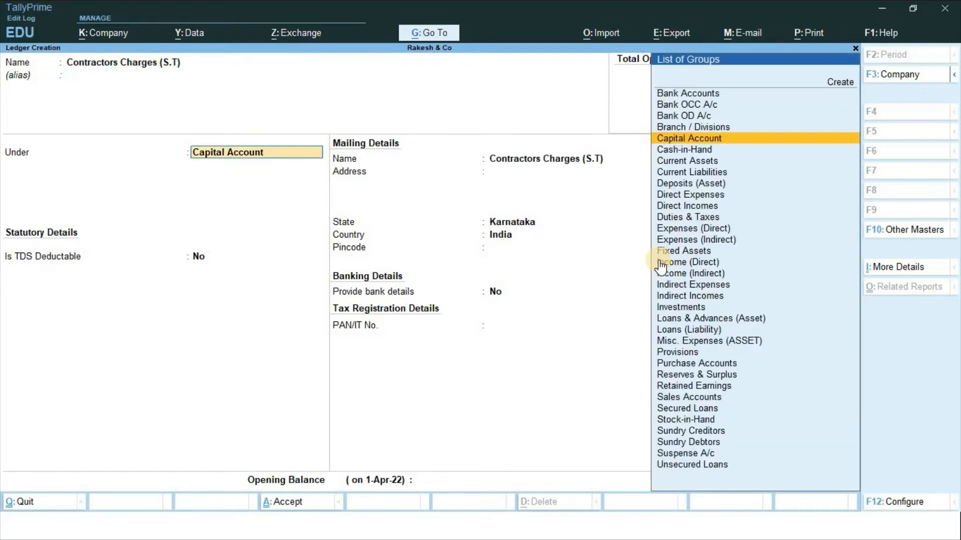
{"action": "type", "text": "Ind"}
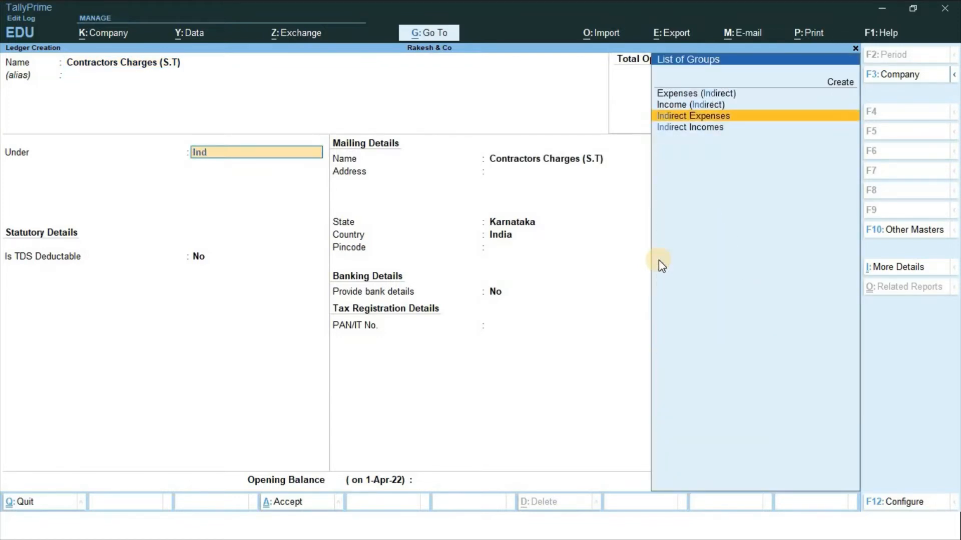
{"action": "key", "text": "Return"}
{"action": "key", "text": "Return"}
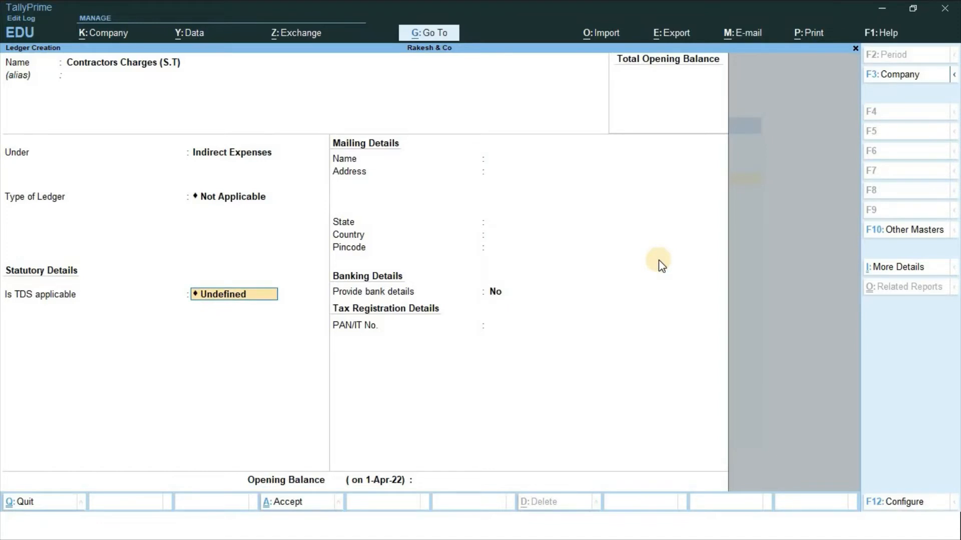
{"action": "key", "text": "BackSpace"}
{"action": "key", "text": "Down"}
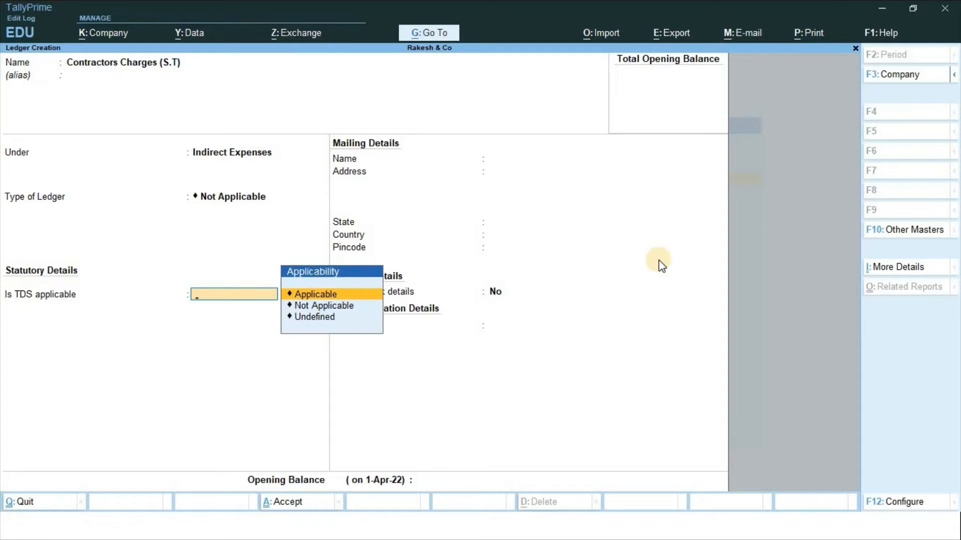
{"action": "key", "text": "Return"}
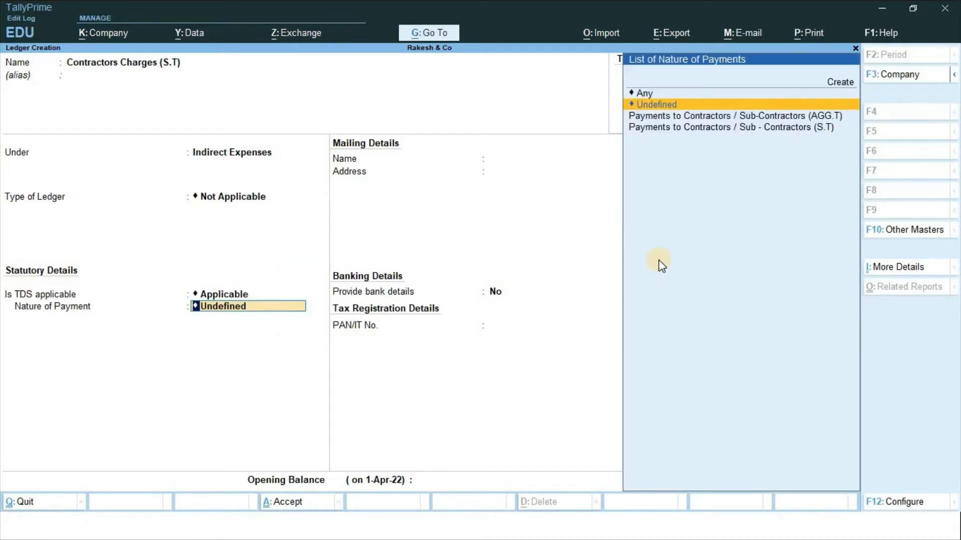
{"action": "key", "text": "Down"}
{"action": "key", "text": "Down"}
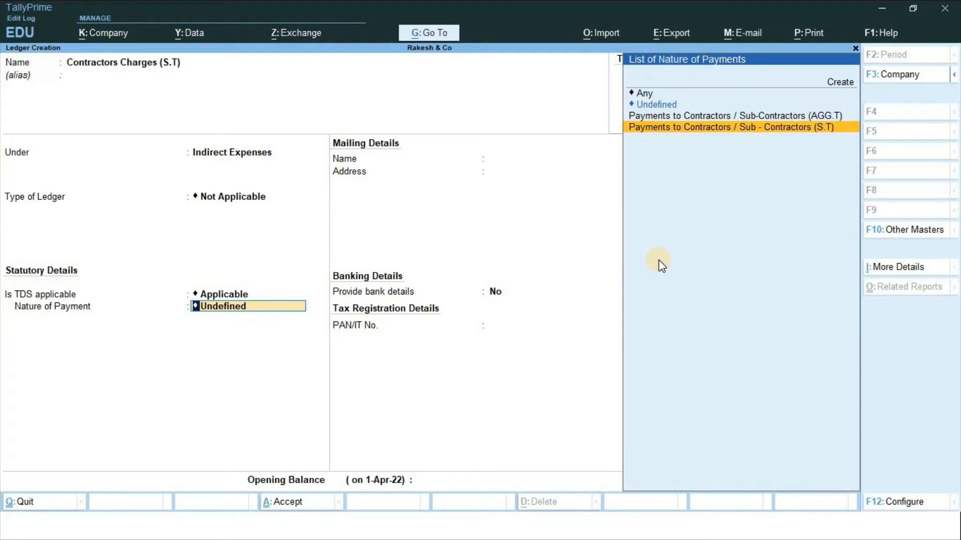
{"action": "key", "text": "Return"}
{"action": "key", "text": "Return"}
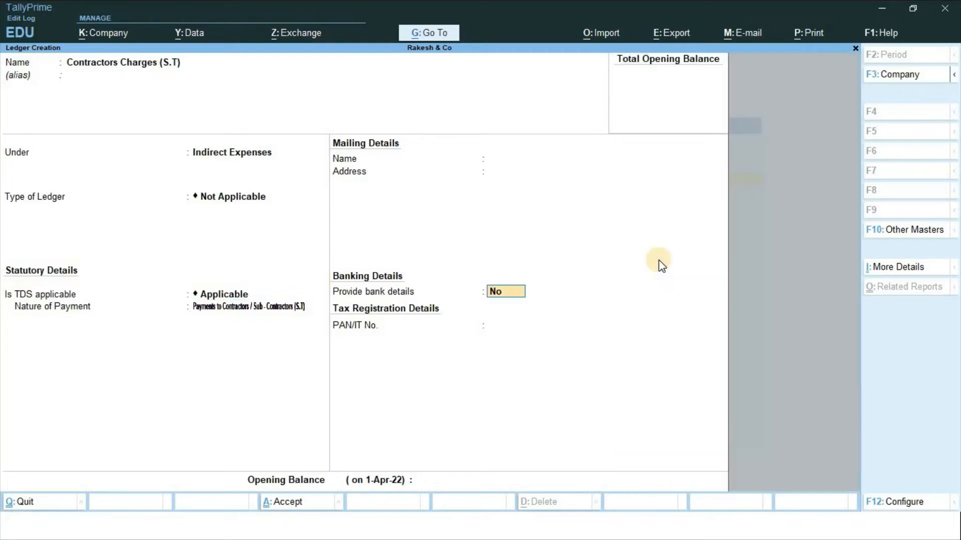
{"action": "key", "text": "Return"}
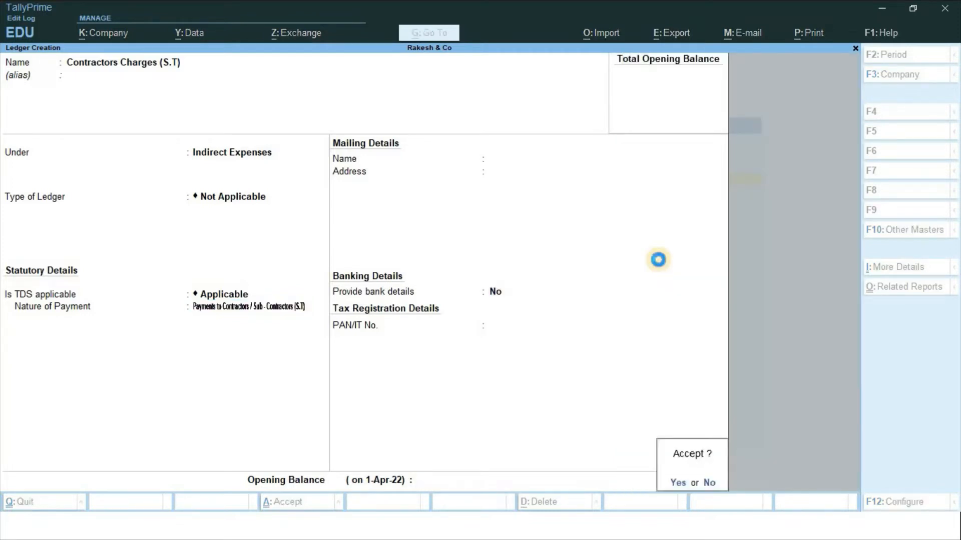
{"action": "key", "text": "Return"}
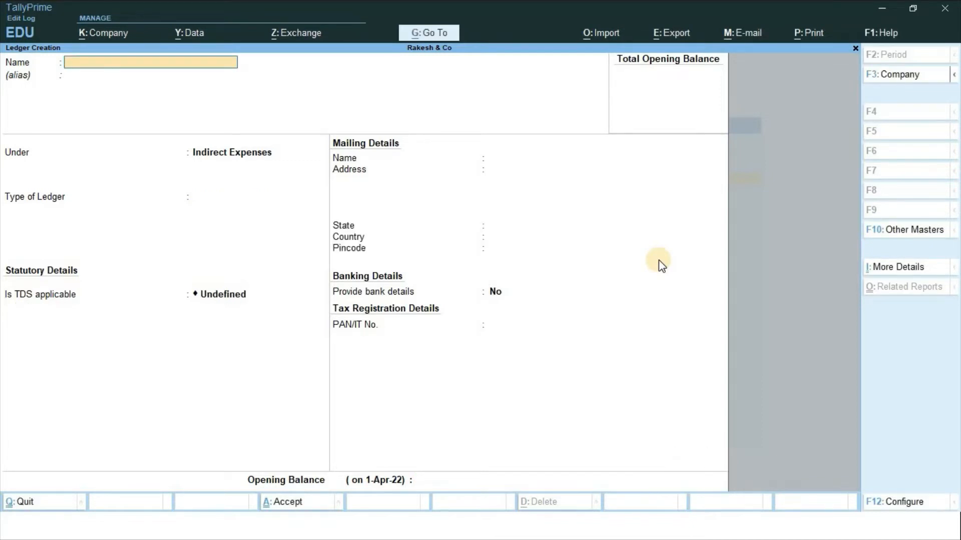
Save ledger 'Contractor Charges (AGG.T)' under Indirect Expenses, TDS Applicable with the AGG.T nature
{"action": "type", "text": "Contractor Charges ("}
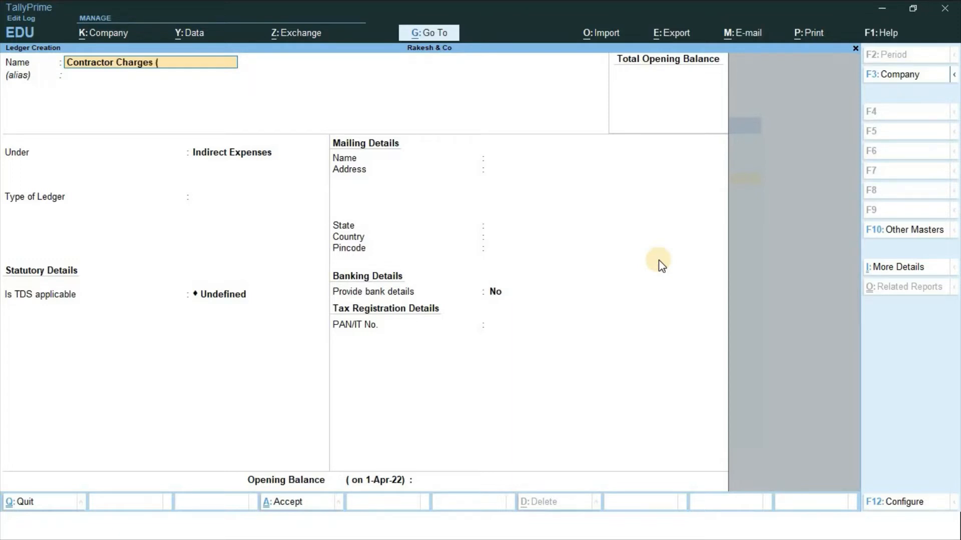
{"action": "type", "text": "AGG.T)"}
{"action": "key", "text": "Return"}
{"action": "key", "text": "Return"}
{"action": "key", "text": "Return"}
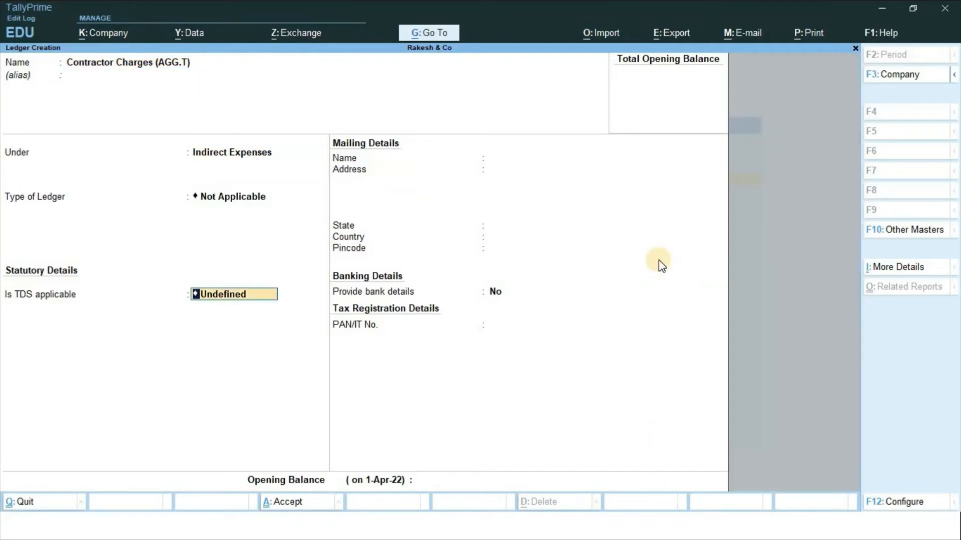
{"action": "key", "text": "BackSpace"}
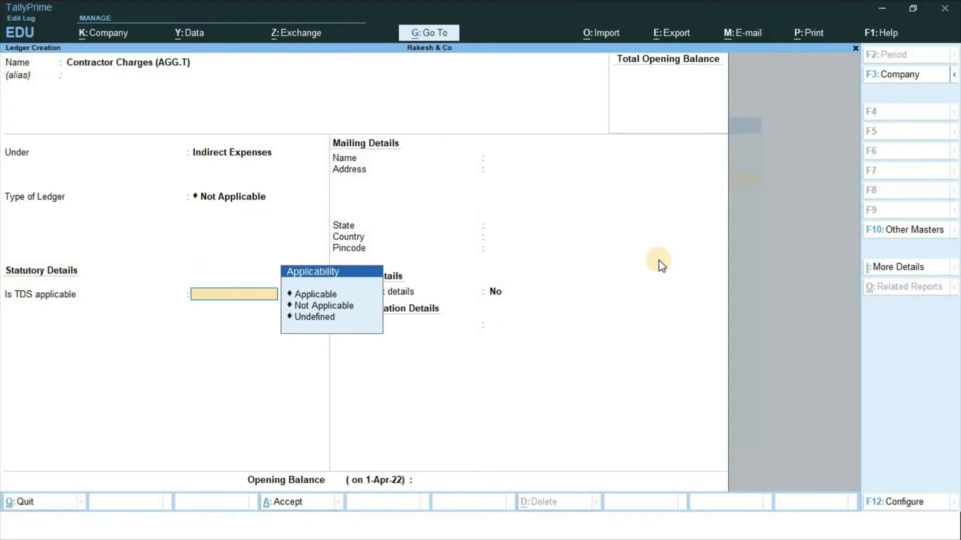
{"action": "key", "text": "Down"}
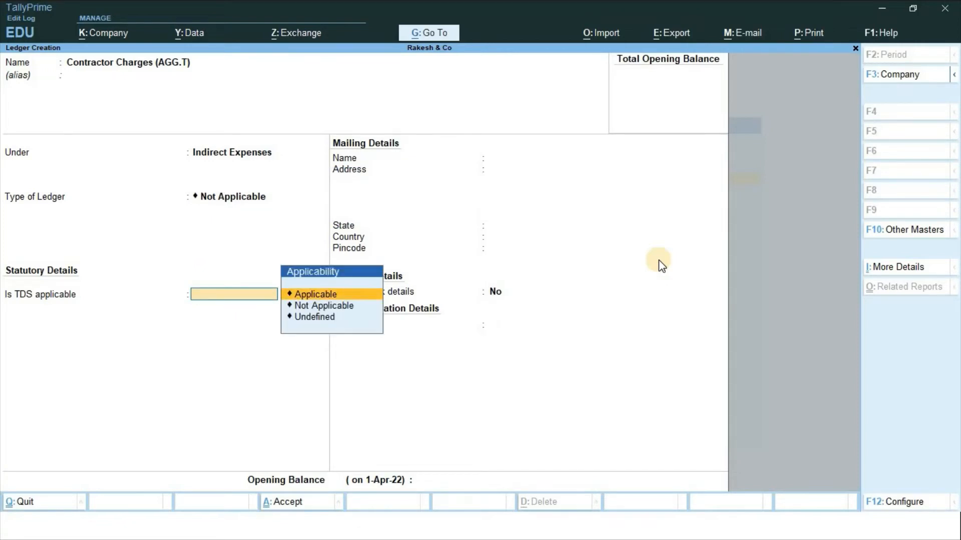
{"action": "key", "text": "Return"}
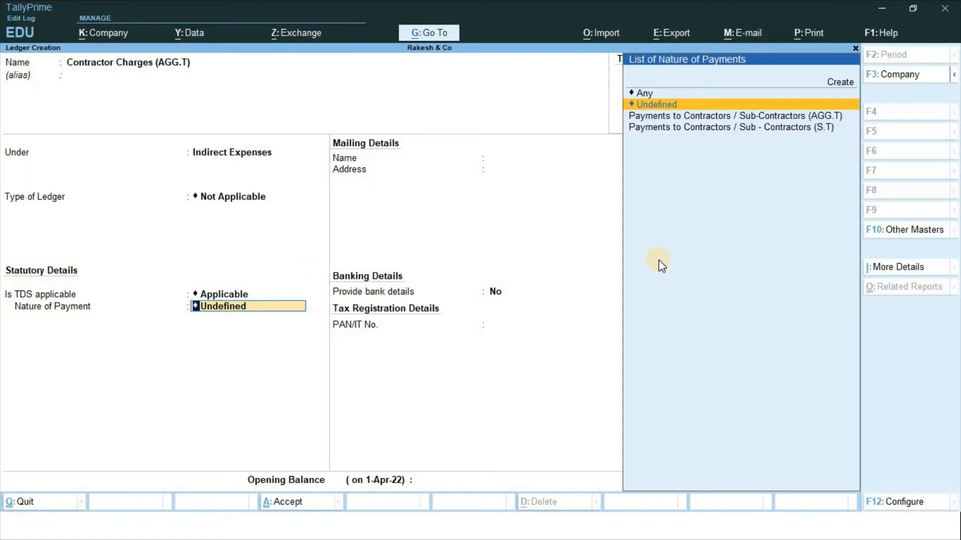
{"action": "key", "text": "Down"}
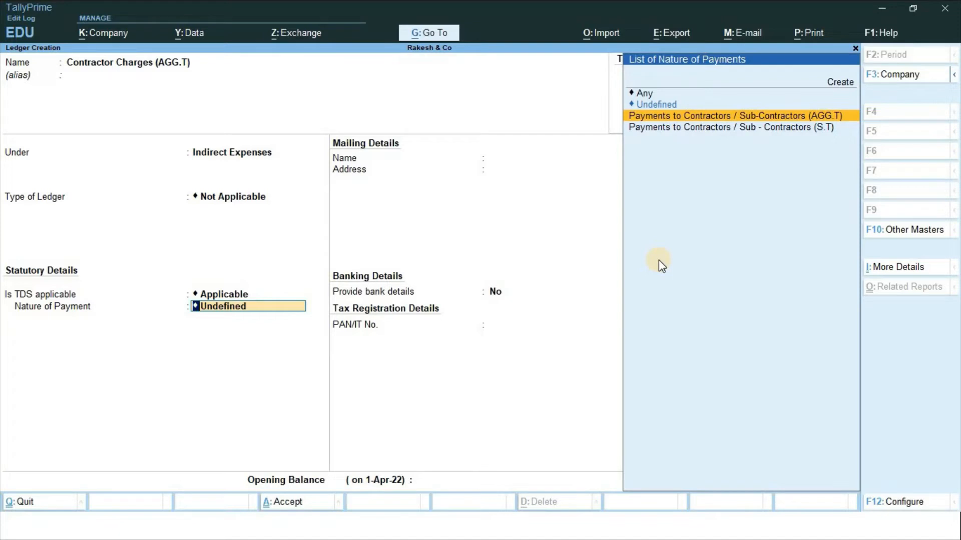
{"action": "key", "text": "Return"}
{"action": "key", "text": "Return"}
{"action": "key", "text": "Return"}
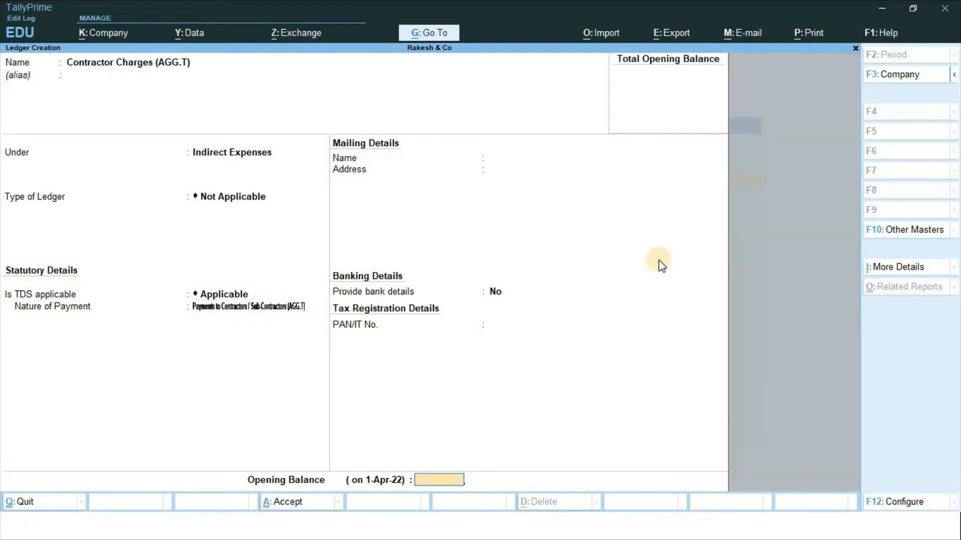
{"action": "key", "text": "Return"}
{"action": "key", "text": "alt+Tab"}
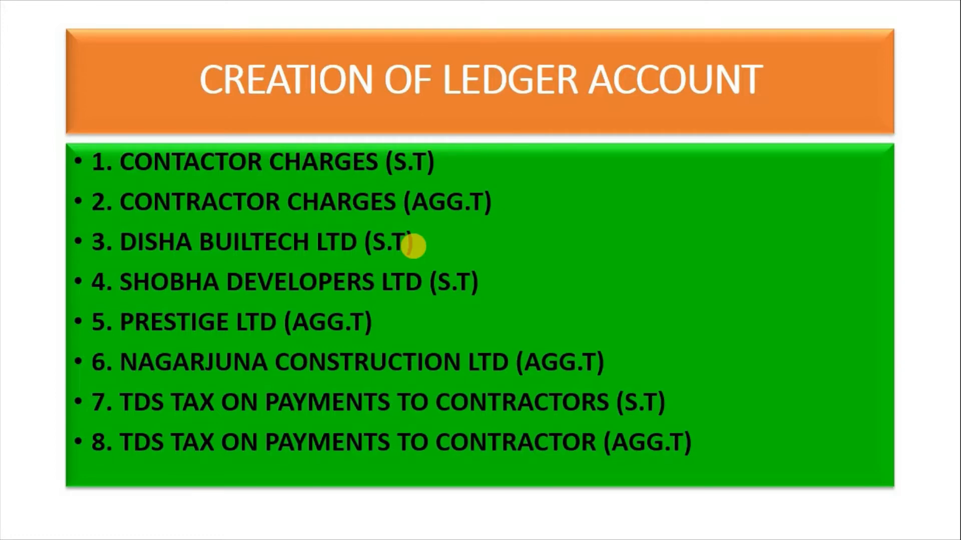
Start ledger 'Dish Builtech Ltd' under Sundry Creditors
{"action": "key", "text": "alt+Tab"}
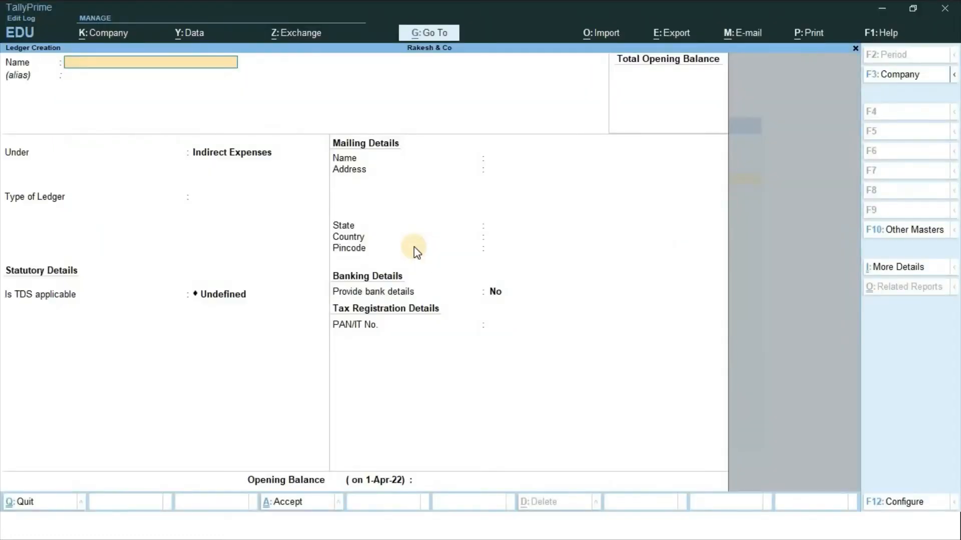
{"action": "type", "text": "Dish Builtech Ltd"}
{"action": "key", "text": "Return"}
{"action": "key", "text": "Return"}
{"action": "type", "text": "Su"}
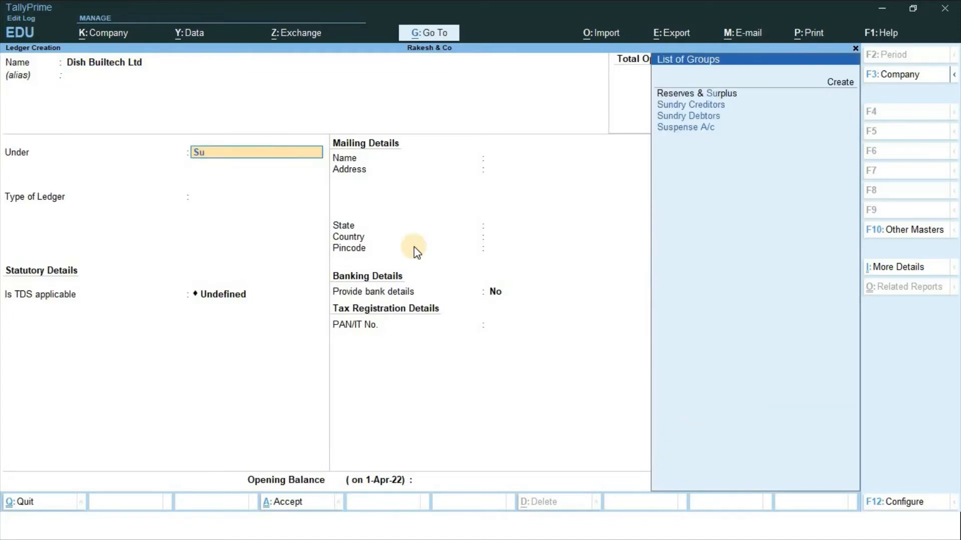
{"action": "key", "text": "Down"}
{"action": "key", "text": "Return"}
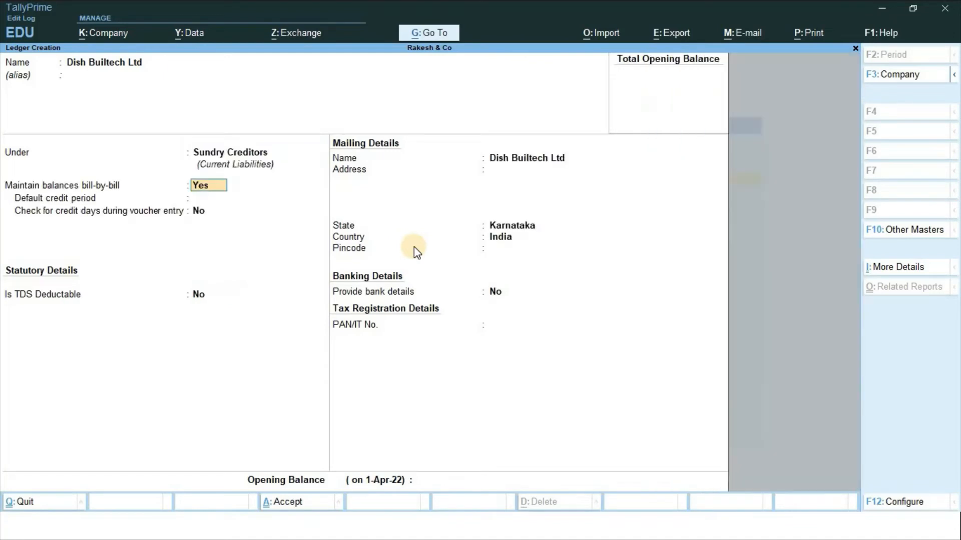
{"action": "key", "text": "Return"}
{"action": "key", "text": "Return"}
{"action": "key", "text": "Return"}
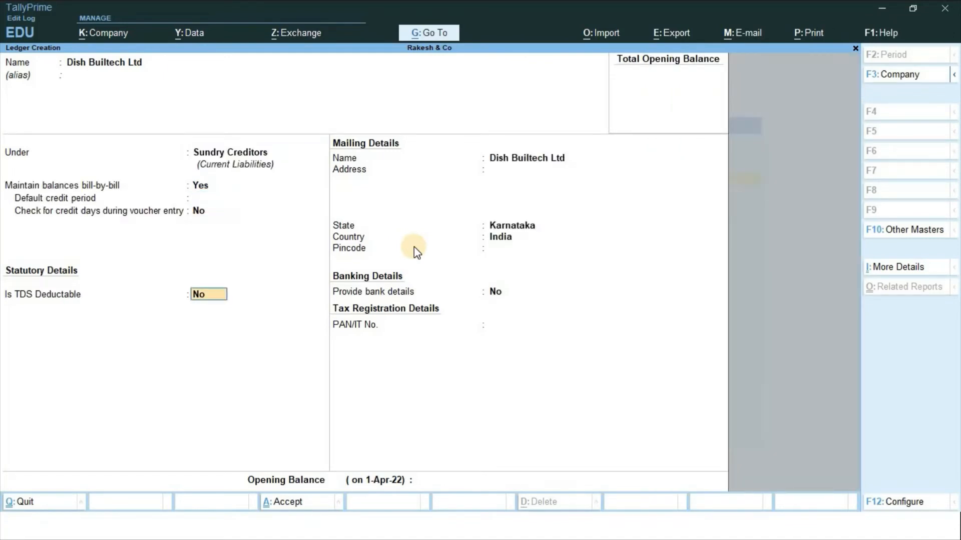
Make the ledger TDS deductible as Company - Resident and enter the company's PAN
{"action": "type", "text": "y"}
{"action": "key", "text": "Return"}
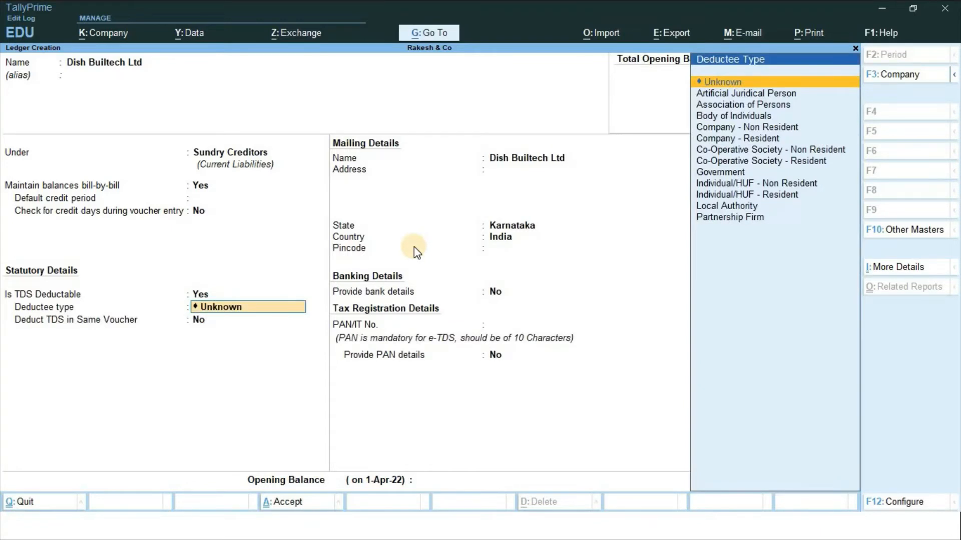
{"action": "key", "text": "Down"}
{"action": "key", "text": "Down"}
{"action": "key", "text": "Down"}
{"action": "key", "text": "Down"}
{"action": "key", "text": "Down"}
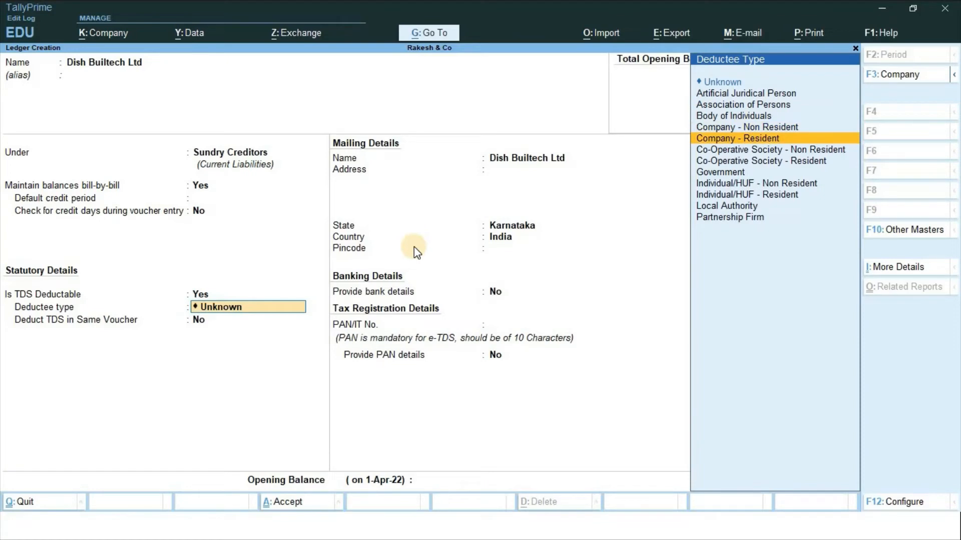
{"action": "key", "text": "Return"}
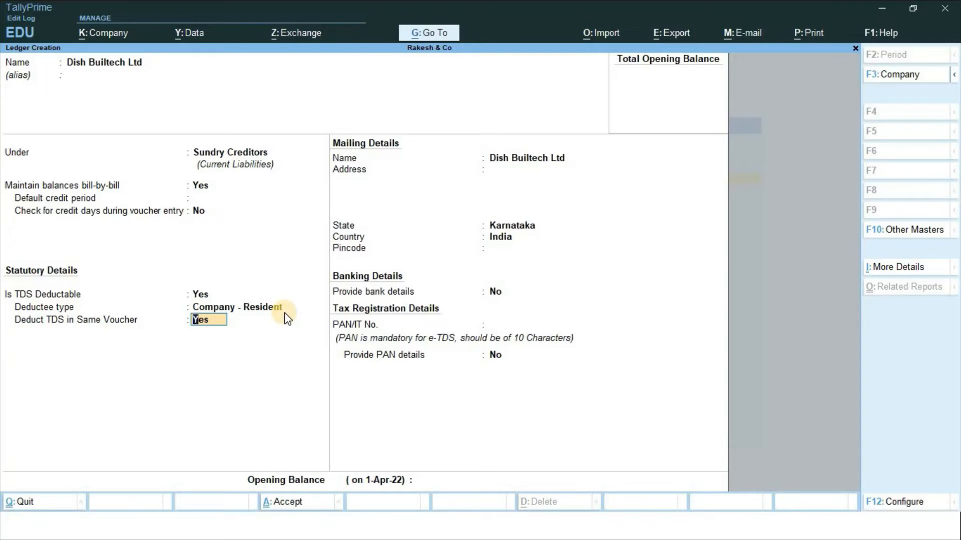
{"action": "key", "text": "Return"}
{"action": "key", "text": "Return"}
{"action": "key", "text": "Return"}
{"action": "key", "text": "Return"}
{"action": "key", "text": "Return"}
{"action": "key", "text": "Return"}
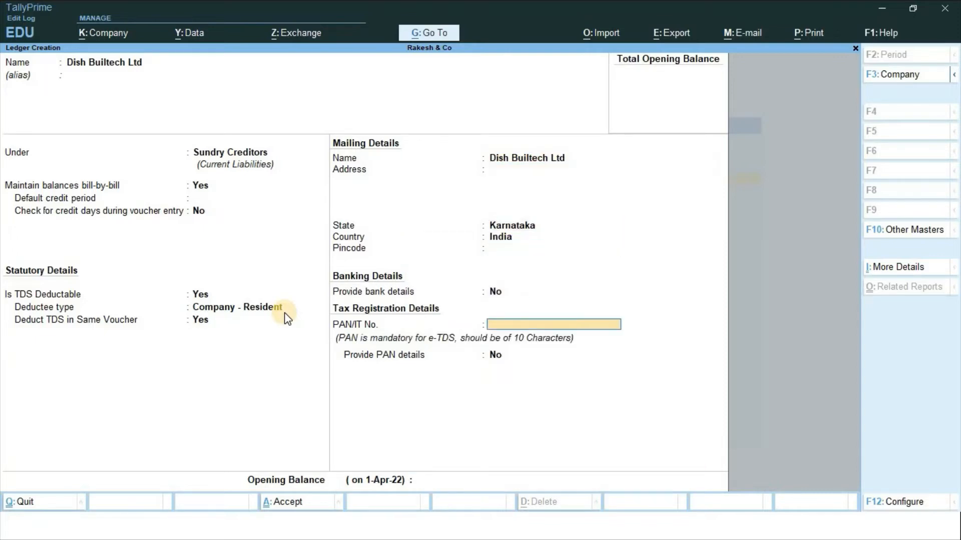
{"action": "type", "text": "ASDFG6524K"}
{"action": "key", "text": "Return"}
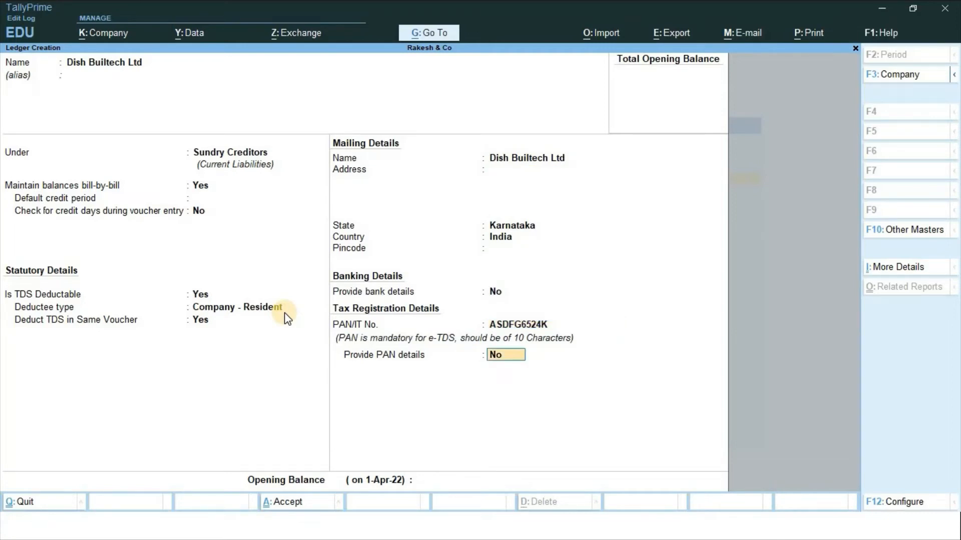
{"action": "key", "text": "Return"}
{"action": "key", "text": "Return"}
{"action": "key", "text": "Return"}
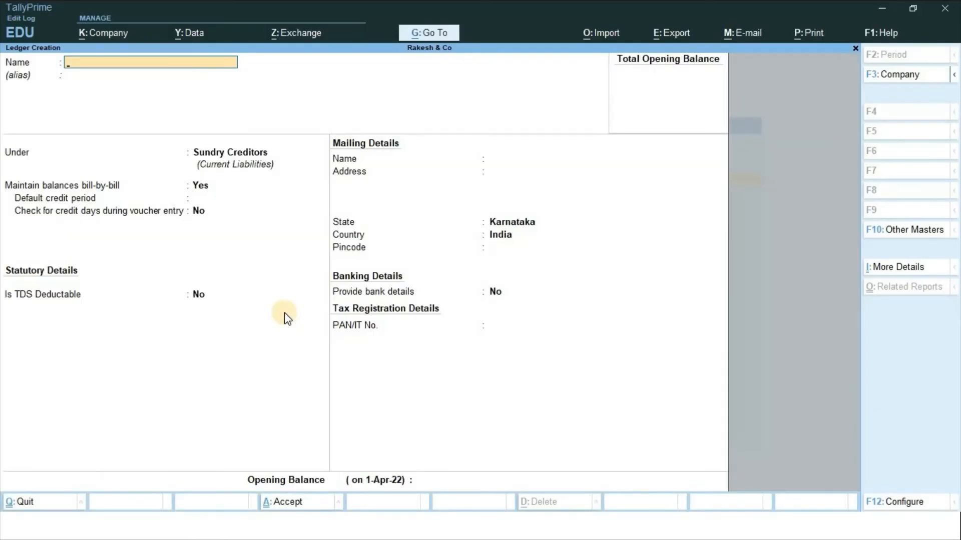
Name the ledger Shobha Developers (S.T) and make it TDS deductible as Individual/HUF - Resident
{"action": "type", "text": "Shobha Developers ("}
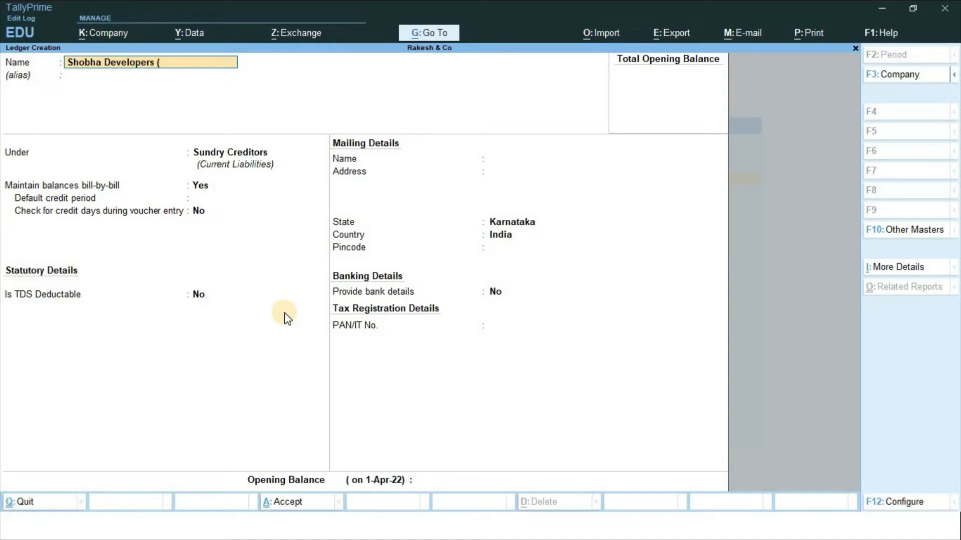
{"action": "type", "text": "S.T)"}
{"action": "key", "text": "Return"}
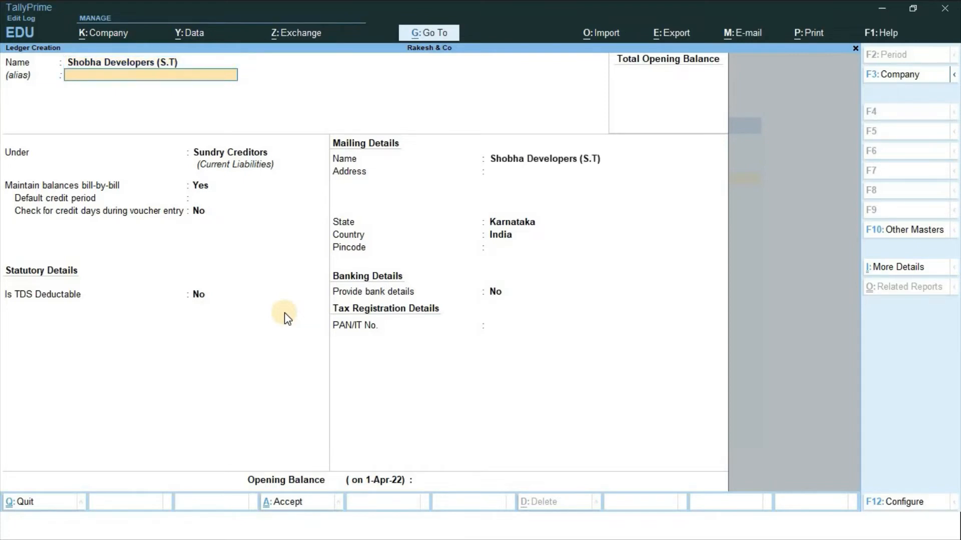
{"action": "key", "text": "Return"}
{"action": "key", "text": "Return"}
{"action": "key", "text": "Return"}
{"action": "key", "text": "Return"}
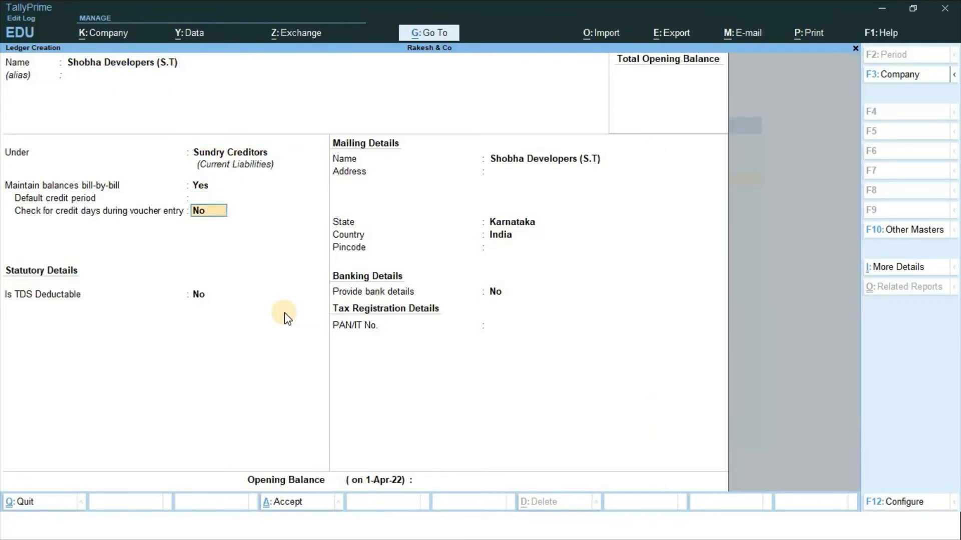
{"action": "key", "text": "Return"}
{"action": "type", "text": "y"}
{"action": "key", "text": "Return"}
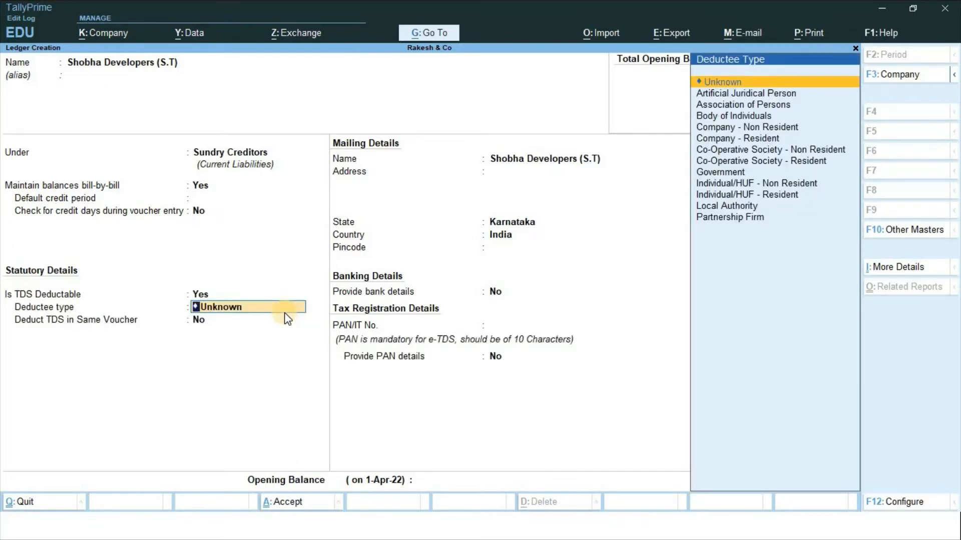
{"action": "key", "text": "Down"}
{"action": "key", "text": "Down"}
{"action": "key", "text": "Down"}
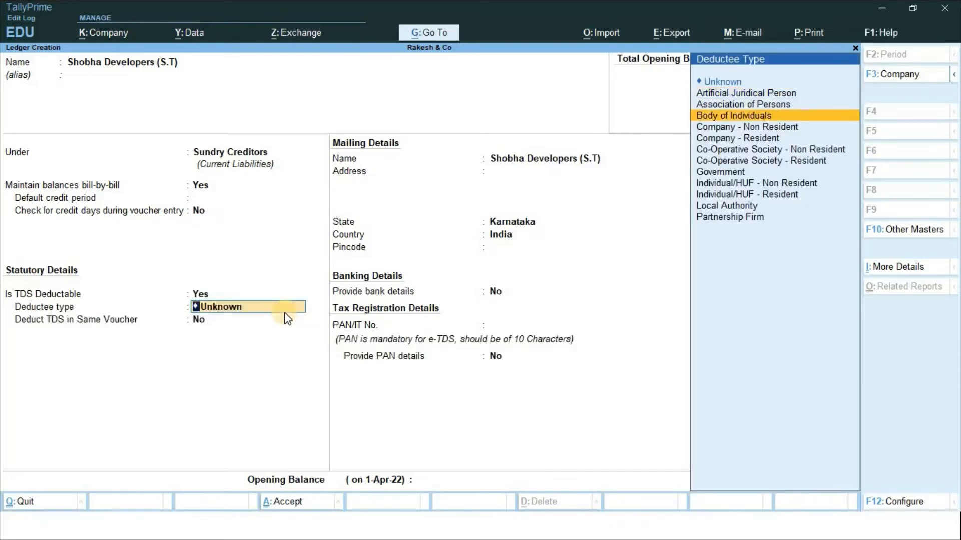
{"action": "key", "text": "Down"}
{"action": "key", "text": "Down"}
{"action": "key", "text": "Down"}
{"action": "key", "text": "Down"}
{"action": "key", "text": "Down"}
{"action": "key", "text": "Down"}
{"action": "key", "text": "Down"}
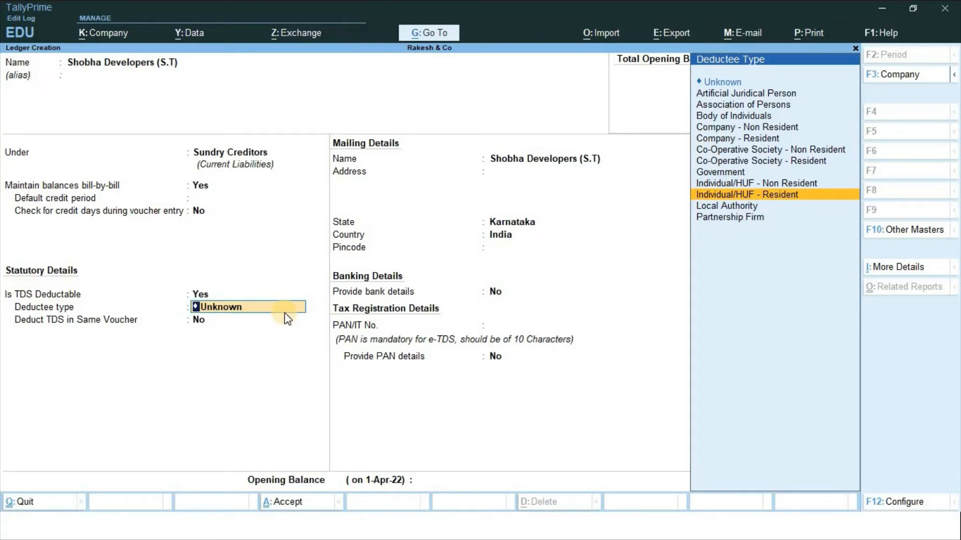
{"action": "key", "text": "Return"}
Enter the party's PAN and save the ledger
{"action": "key", "text": "Return"}
{"action": "key", "text": "Return"}
{"action": "key", "text": "Return"}
{"action": "key", "text": "Return"}
{"action": "key", "text": "Return"}
{"action": "key", "text": "Return"}
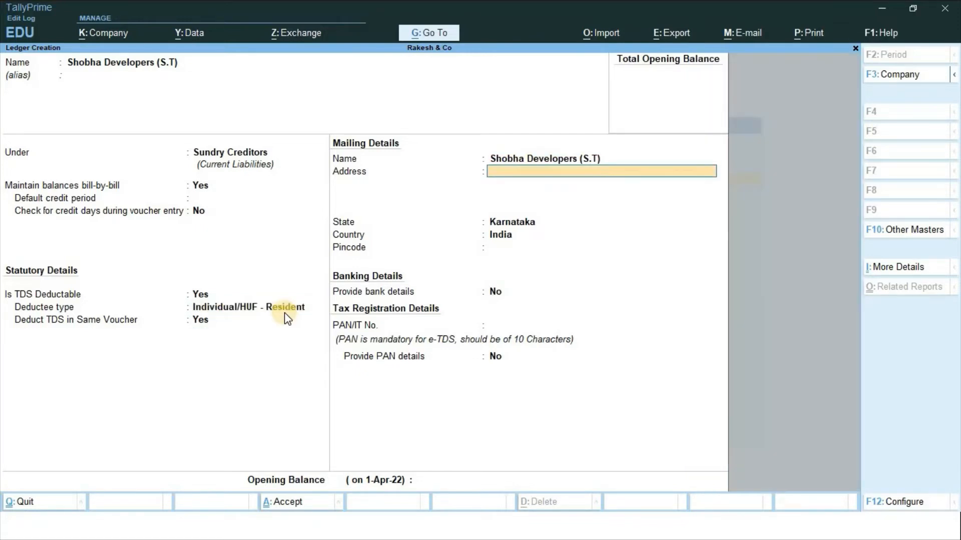
{"action": "key", "text": "Return"}
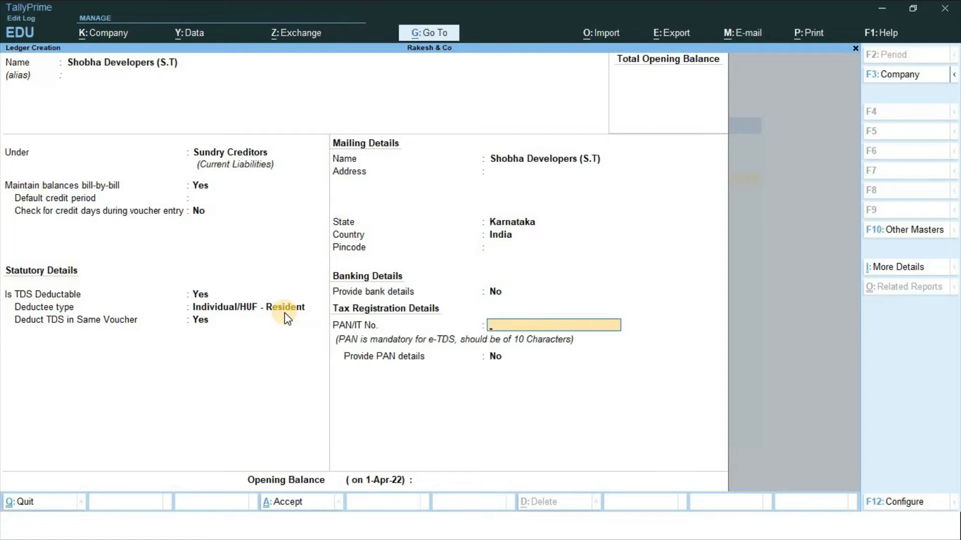
{"action": "type", "text": "ASDFG5876L"}
{"action": "key", "text": "Return"}
{"action": "key", "text": "Return"}
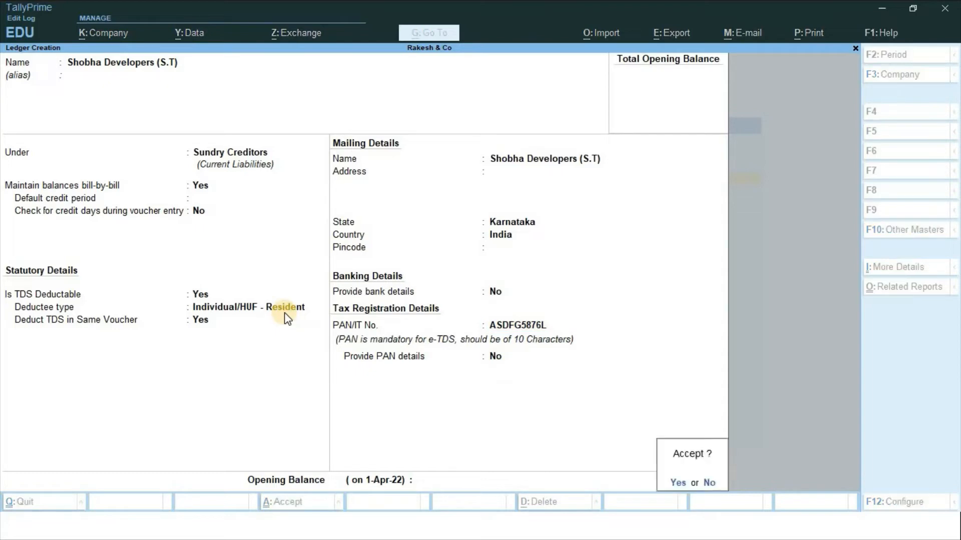
{"action": "key", "text": "Return"}
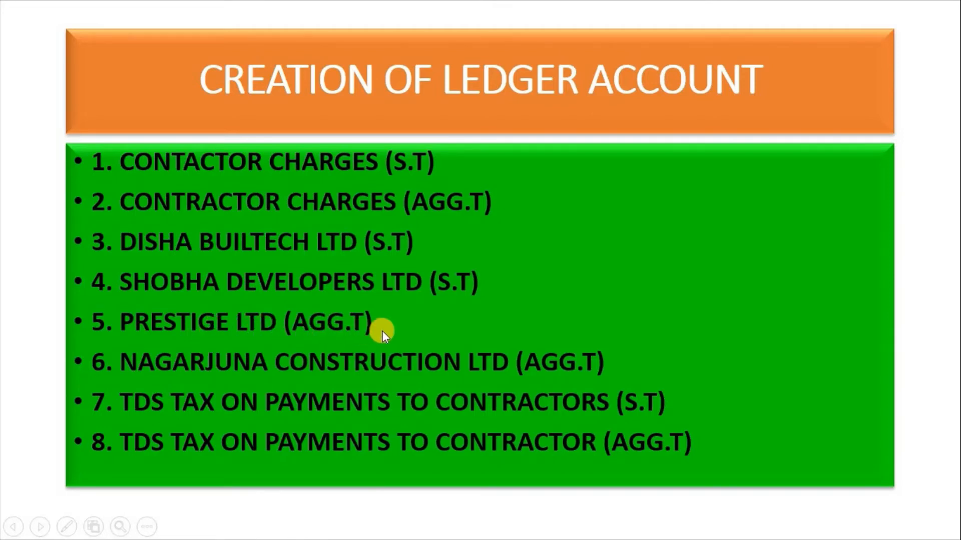
Name the ledger Prestige Ltd (AGG.T), TDS deductible with deductee type Company - Resident
{"action": "key", "text": "alt+Tab"}
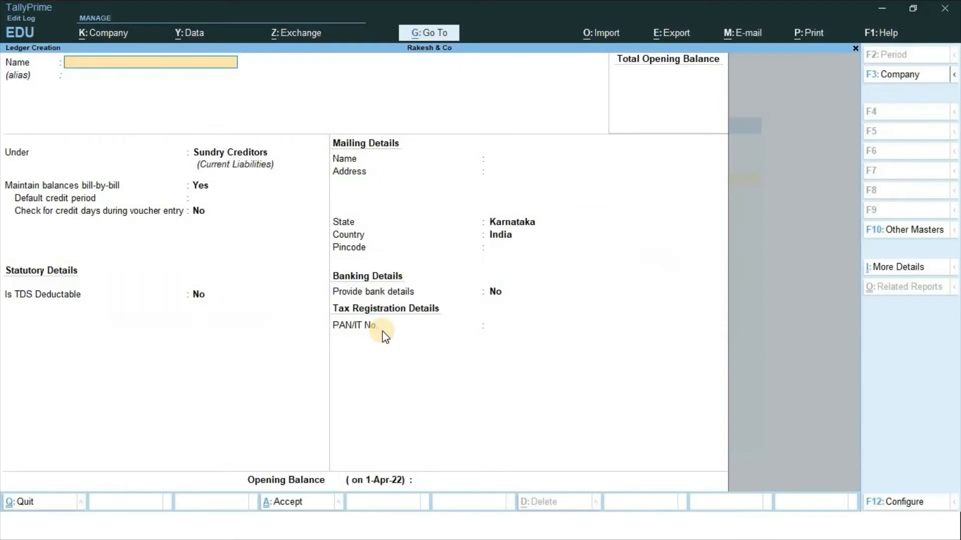
{"action": "type", "text": "Prestige Ltd (AGG.T"}
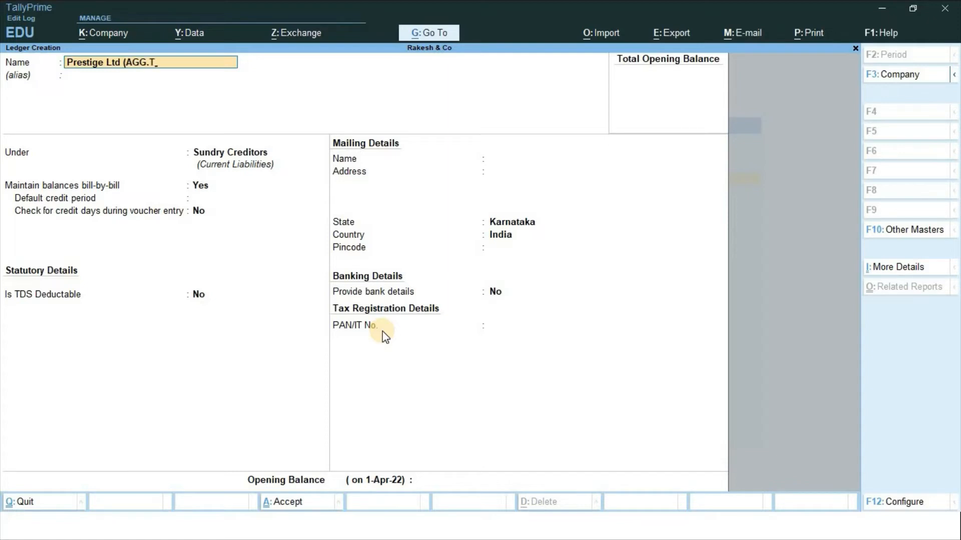
{"action": "type", "text": ")"}
{"action": "key", "text": "Return"}
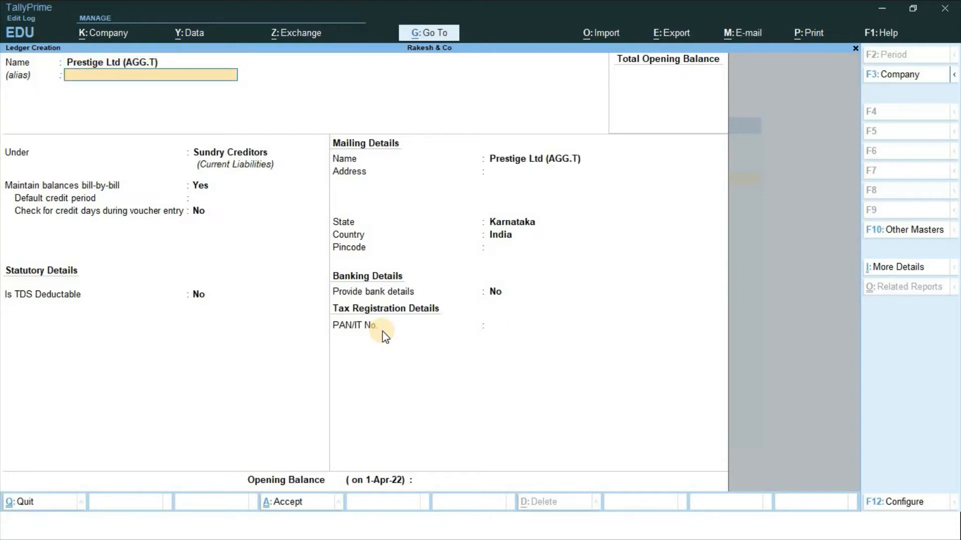
{"action": "key", "text": "Return"}
{"action": "key", "text": "Return"}
{"action": "key", "text": "Return"}
{"action": "key", "text": "Return"}
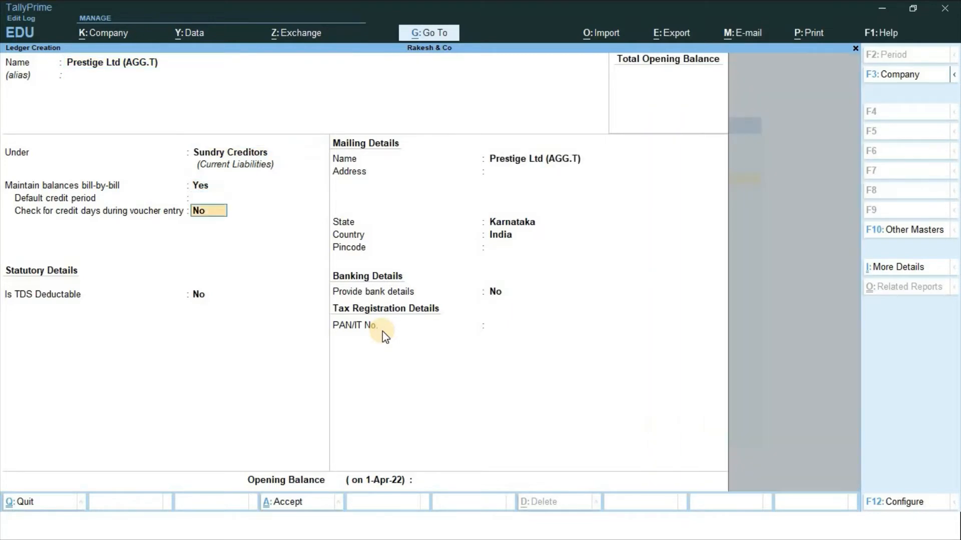
{"action": "key", "text": "Return"}
{"action": "type", "text": "y"}
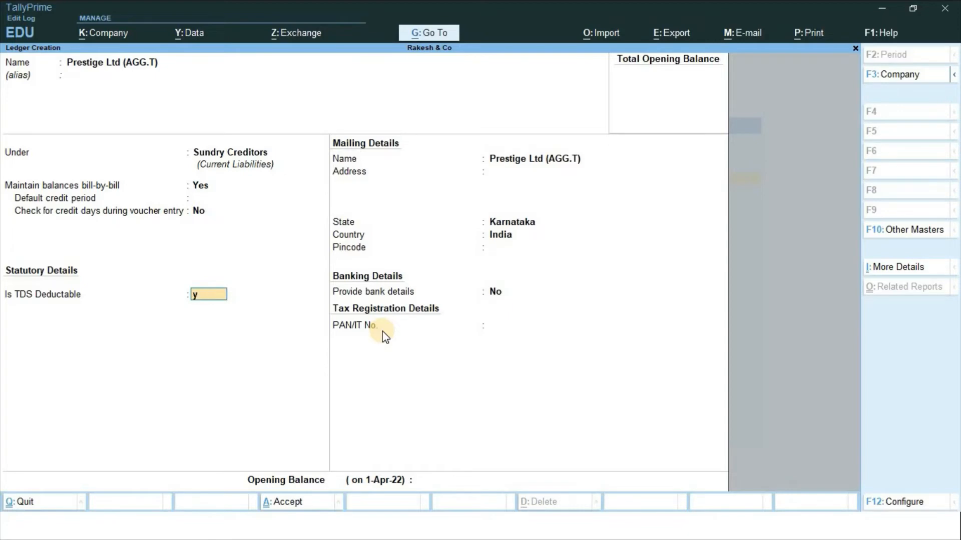
{"action": "key", "text": "Return"}
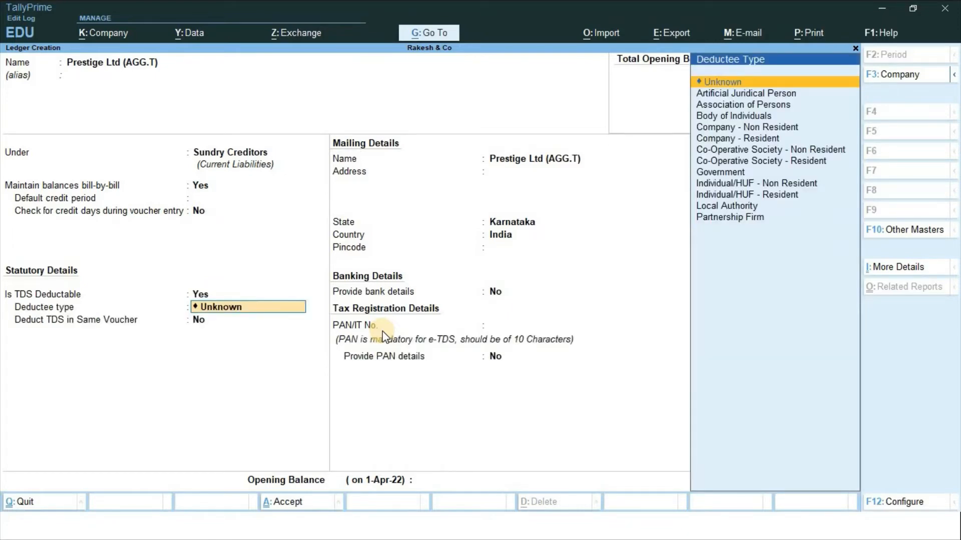
{"action": "key", "text": "Down"}
{"action": "key", "text": "Down"}
{"action": "key", "text": "Down"}
{"action": "key", "text": "Down"}
{"action": "key", "text": "Down"}
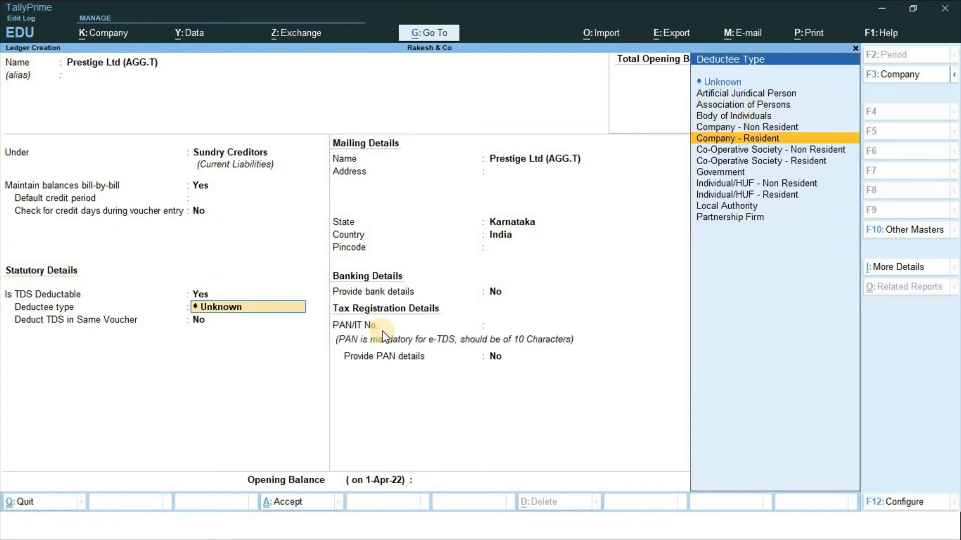
{"action": "key", "text": "Return"}
Keep Karnataka as the state, enter the company's PAN, and save the ledger
{"action": "key", "text": "Return"}
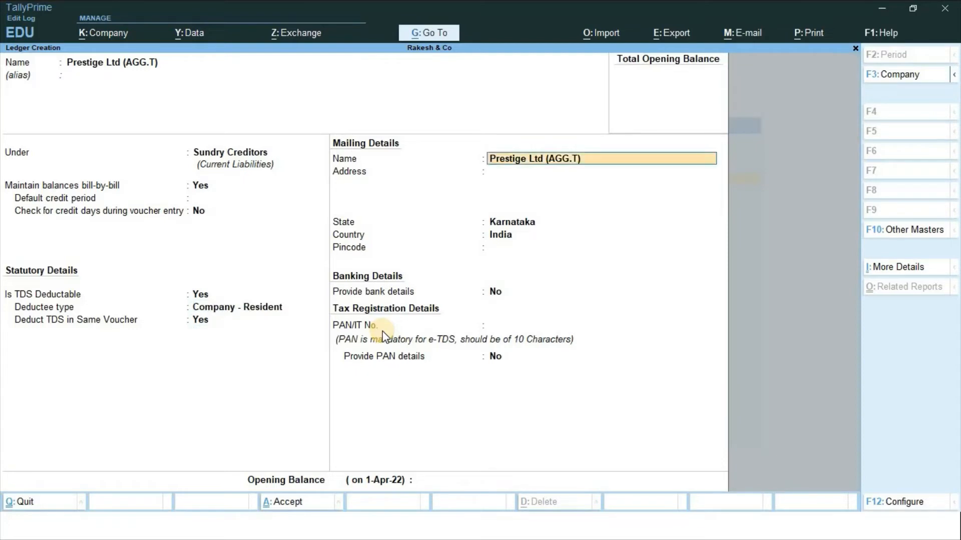
{"action": "key", "text": "Return"}
{"action": "key", "text": "Return"}
{"action": "key", "text": "Return"}
{"action": "key", "text": "Return"}
{"action": "key", "text": "Return"}
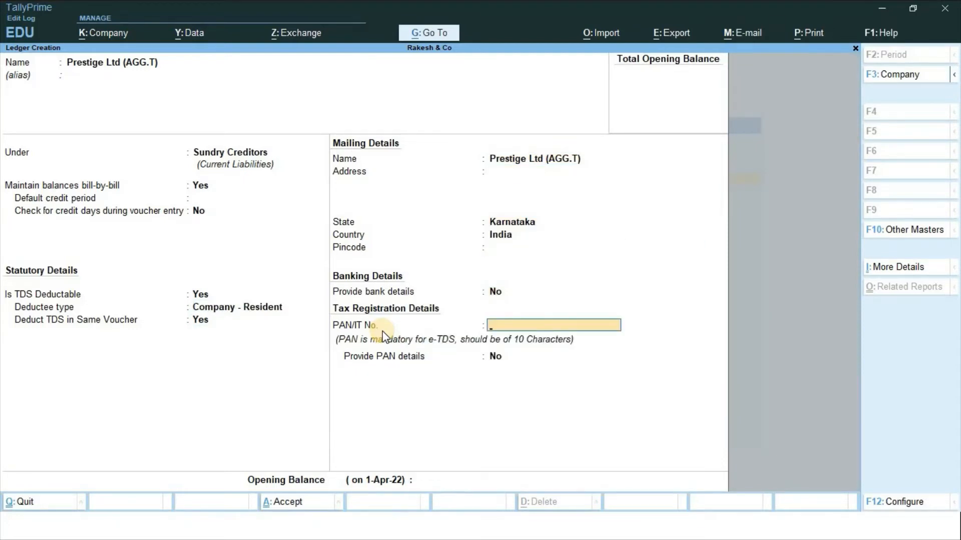
{"action": "type", "text": "ASDFG3214K"}
{"action": "key", "text": "Return"}
{"action": "key", "text": "Return"}
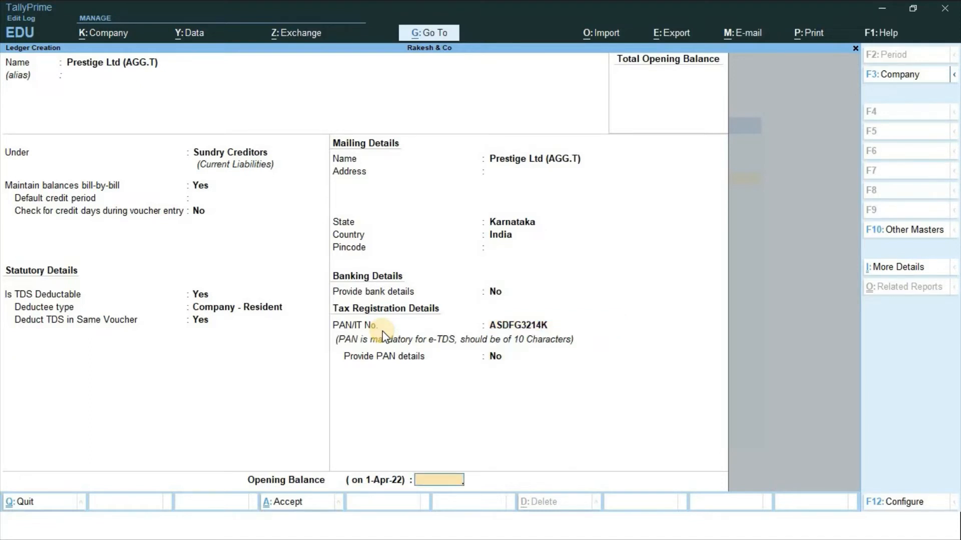
{"action": "key", "text": "Return"}
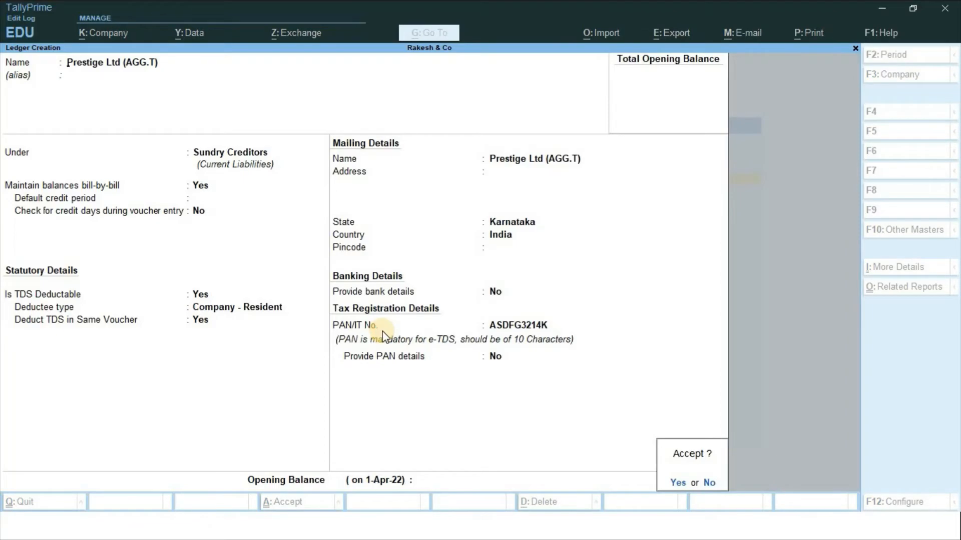
{"action": "key", "text": "Return"}
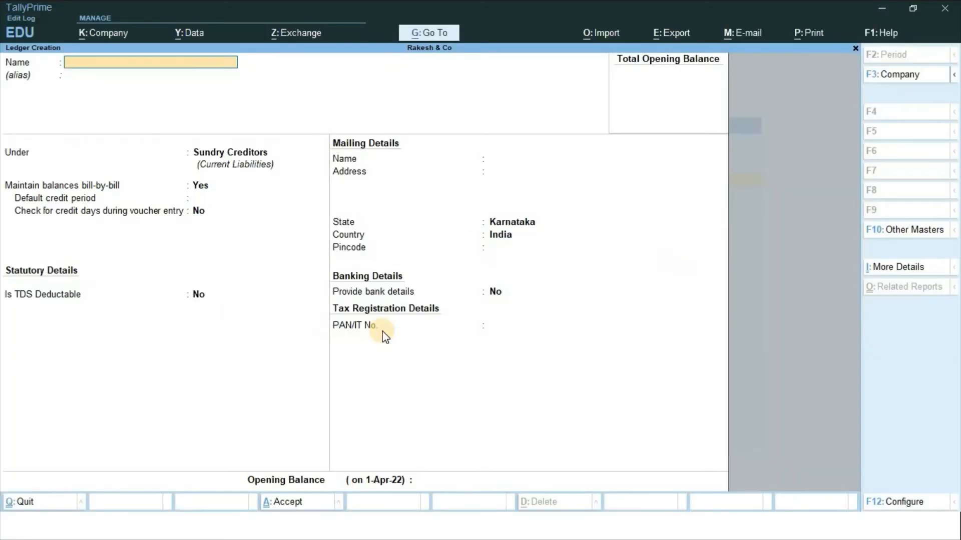
Enter the ledger name Nagarjuna Constructions Ltd (AGG.T)
{"action": "type", "text": "Nagarjuna Construction"}
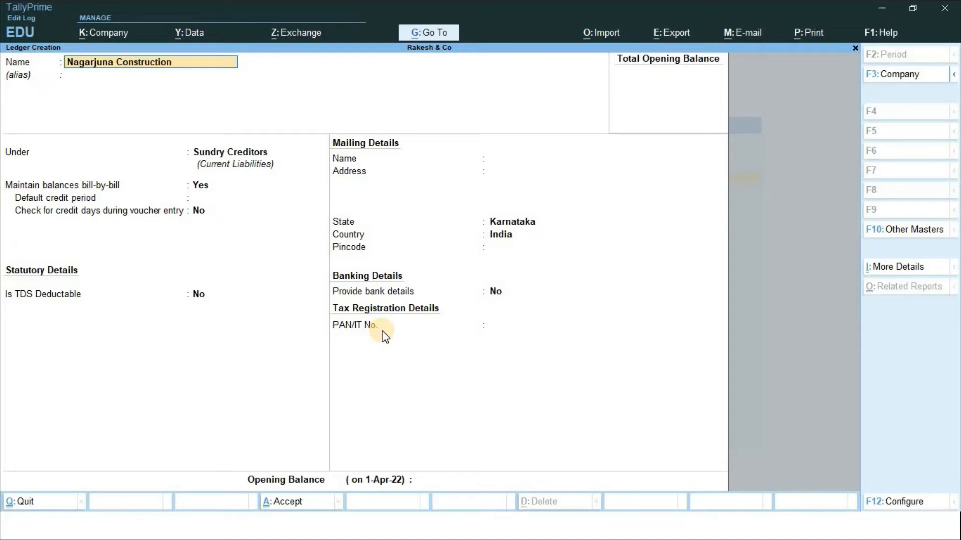
{"action": "type", "text": "s Ltd"}
{"action": "key", "text": "Return"}
{"action": "key", "text": "BackSpace"}
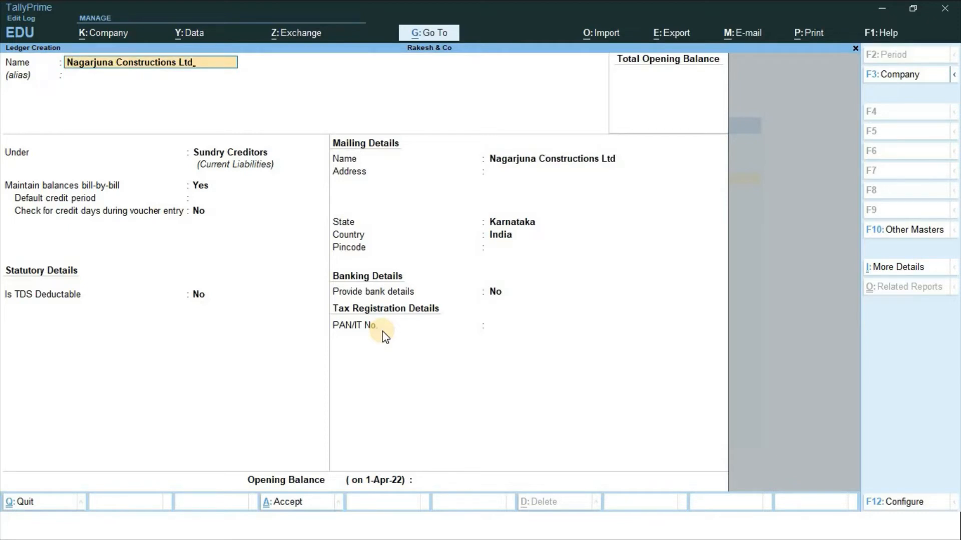
{"action": "type", "text": "(AGG.T)"}
Make the ledger TDS deductible with deductee type Individual/HUF - Resident
{"action": "key", "text": "Return"}
{"action": "key", "text": "Return"}
{"action": "key", "text": "Return"}
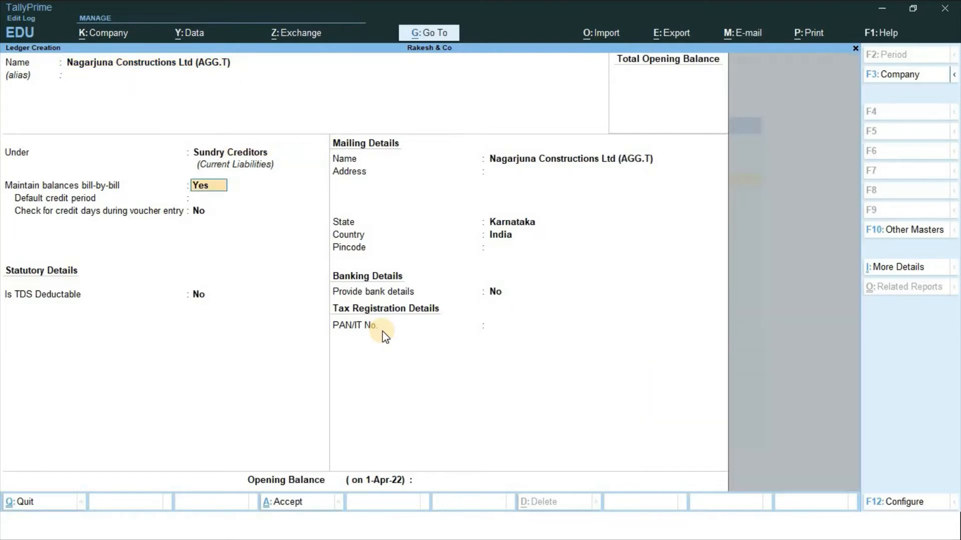
{"action": "key", "text": "Return"}
{"action": "key", "text": "Return"}
{"action": "key", "text": "Return"}
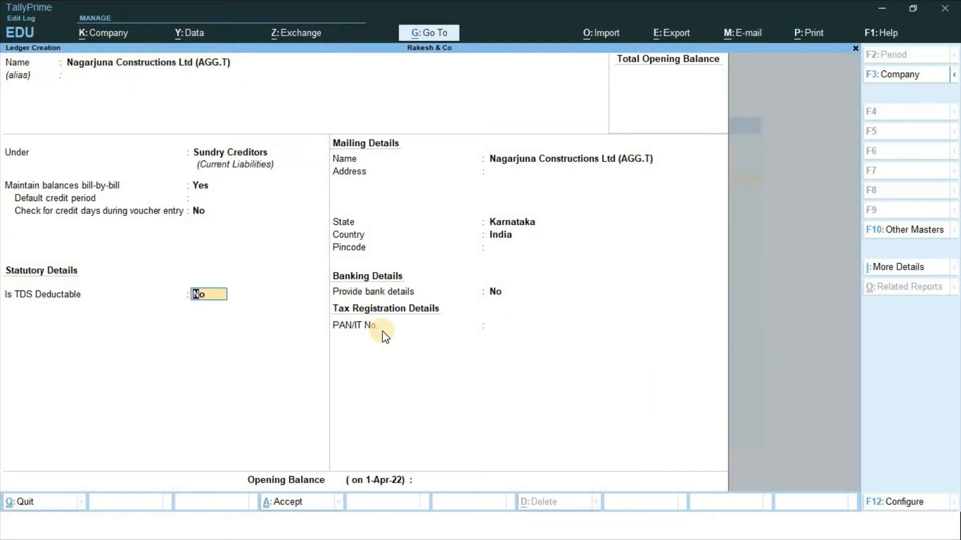
{"action": "type", "text": "y"}
{"action": "key", "text": "Return"}
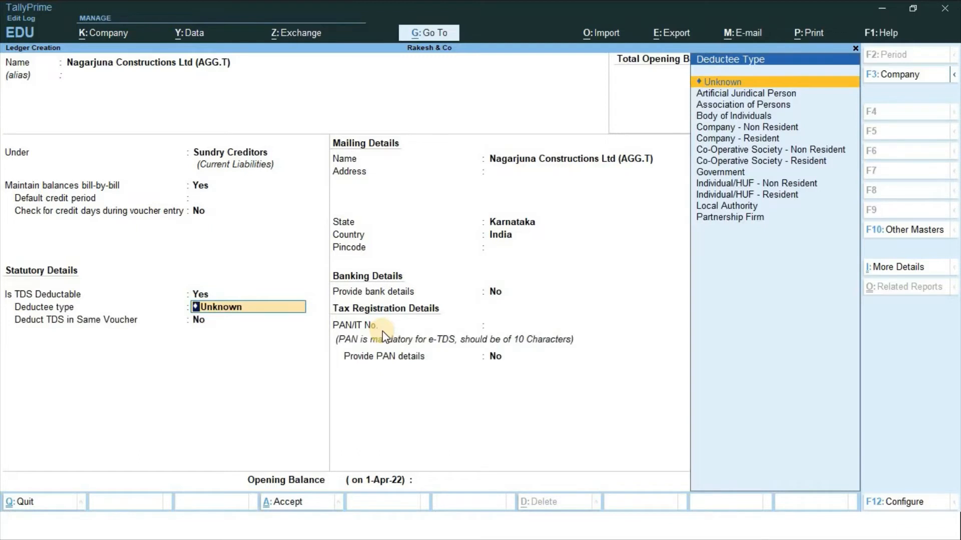
{"action": "key", "text": "Down"}
{"action": "key", "text": "Down"}
{"action": "key", "text": "Down"}
{"action": "key", "text": "Down"}
{"action": "key", "text": "Down"}
{"action": "key", "text": "Down"}
{"action": "key", "text": "Down"}
{"action": "key", "text": "Down"}
{"action": "key", "text": "Down"}
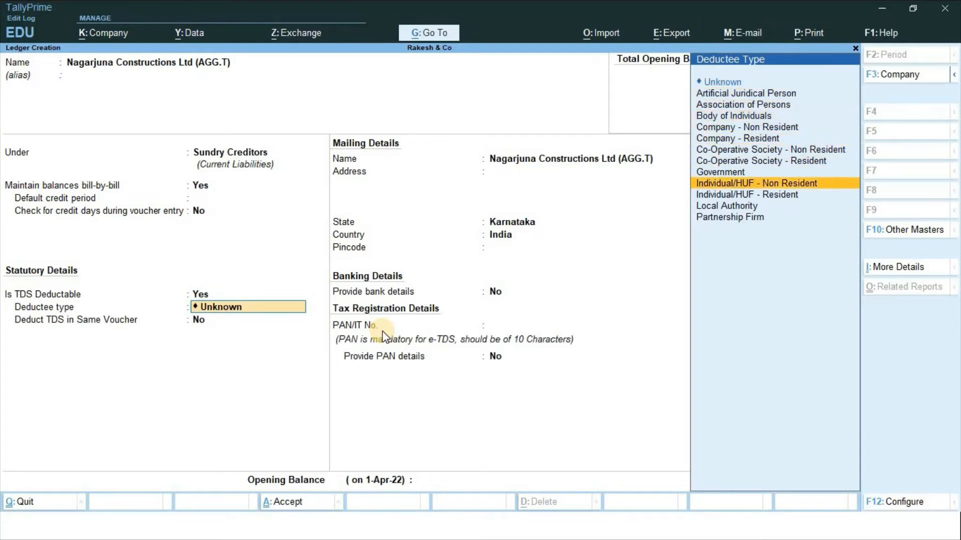
{"action": "key", "text": "Down"}
{"action": "key", "text": "Return"}
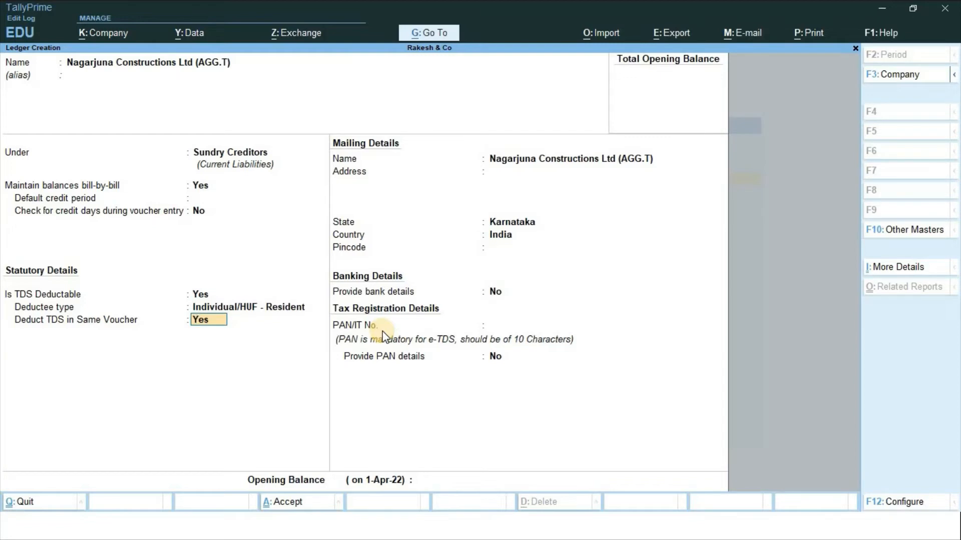
Enter the party's PAN and save the ledger
{"action": "key", "text": "Return"}
{"action": "key", "text": "Return"}
{"action": "key", "text": "Return"}
{"action": "key", "text": "Return"}
{"action": "key", "text": "Return"}
{"action": "key", "text": "Return"}
{"action": "key", "text": "Return"}
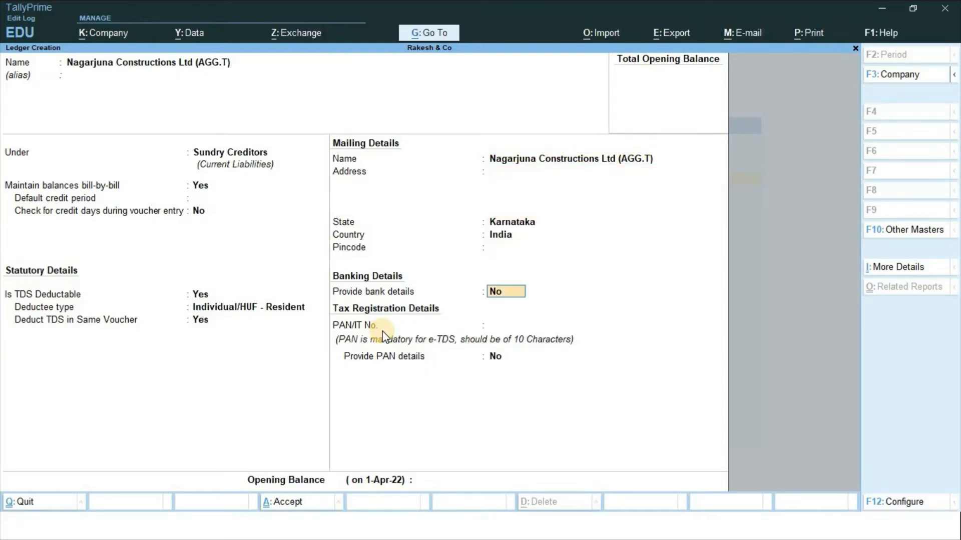
{"action": "type", "text": "ASD"}
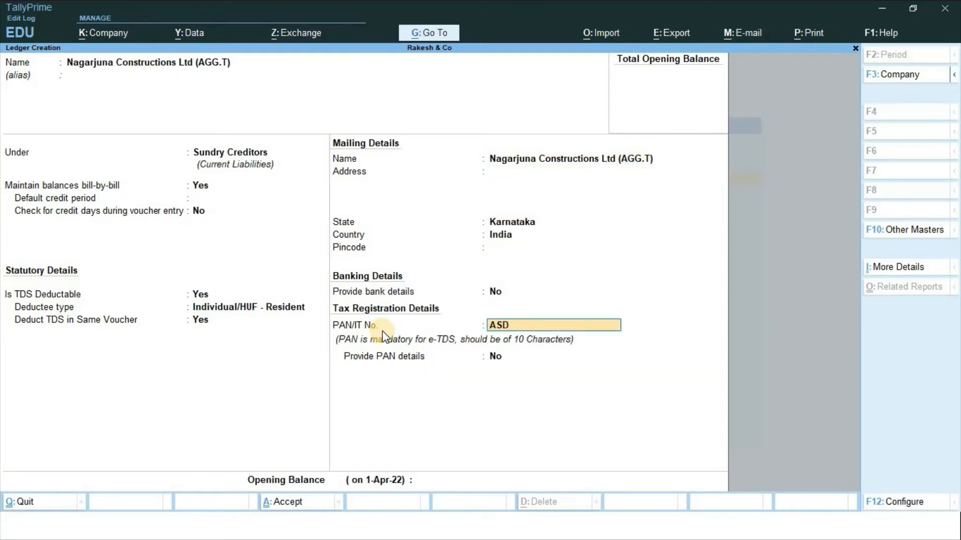
{"action": "type", "text": "FG3698K"}
{"action": "key", "text": "Return"}
{"action": "key", "text": "Return"}
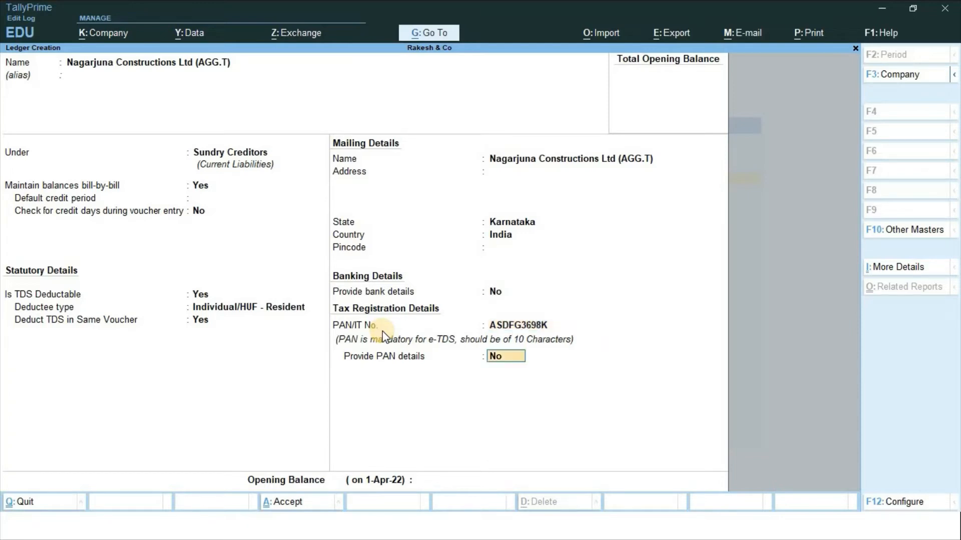
{"action": "key", "text": "Return"}
{"action": "key", "text": "Return"}
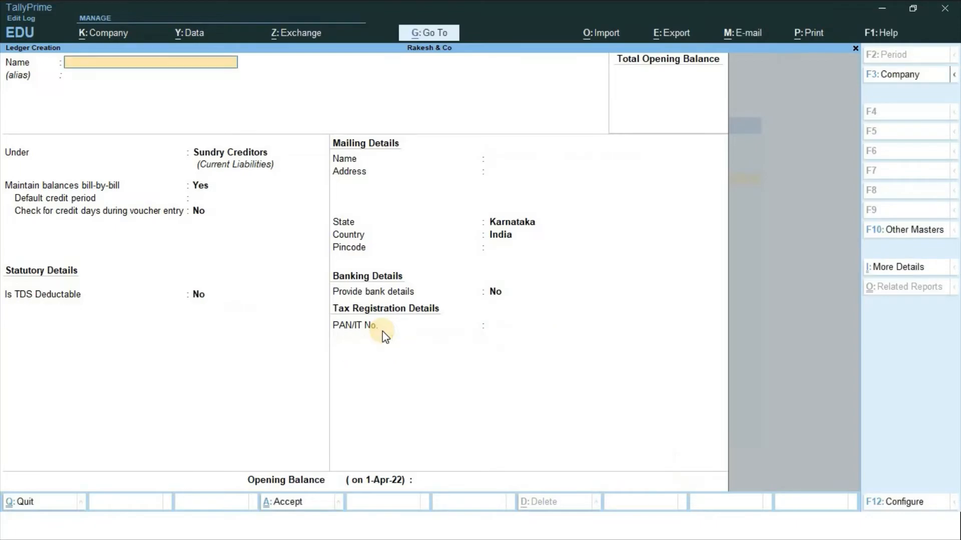
{"action": "key", "text": "alt+Tab"}
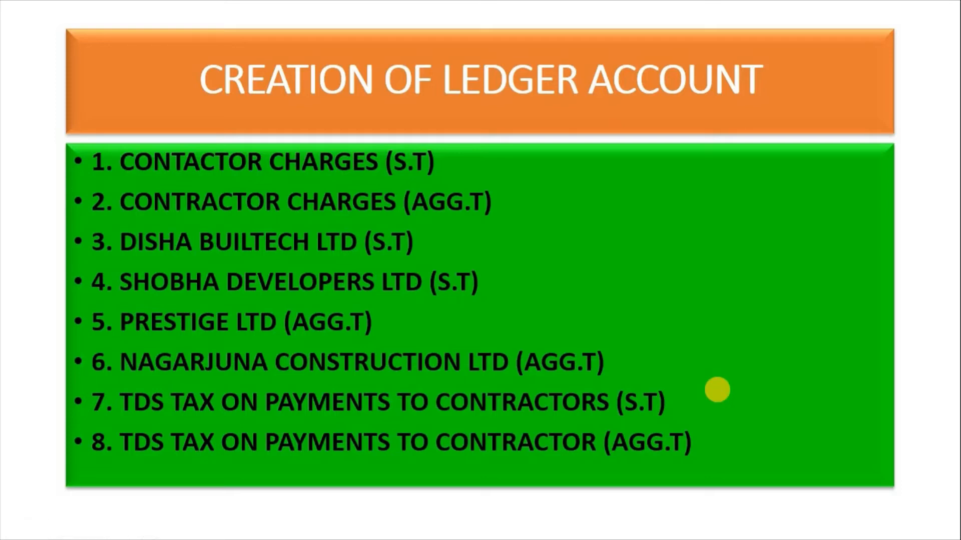
{"action": "key", "text": "alt+Tab"}
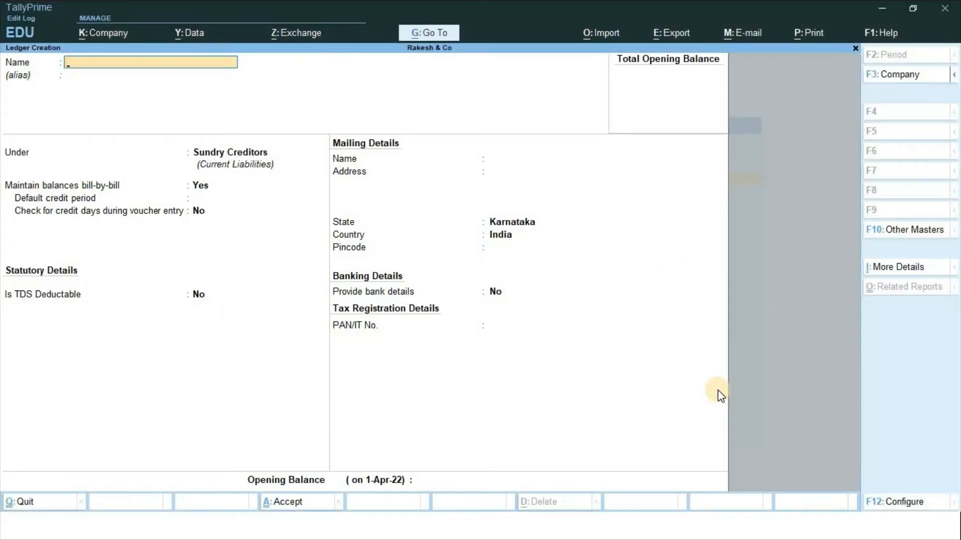
Name the ledger TDS Tax on Payments to Contractors (S.T) and place it under Duties & Taxes
{"action": "type", "text": "TDS tax on Paymen"}
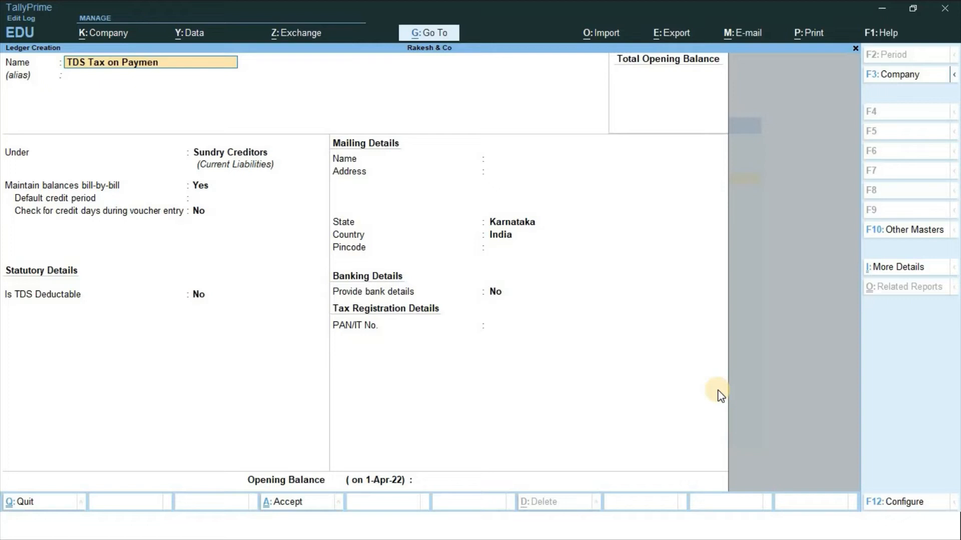
{"action": "type", "text": "ts to Contractors /"}
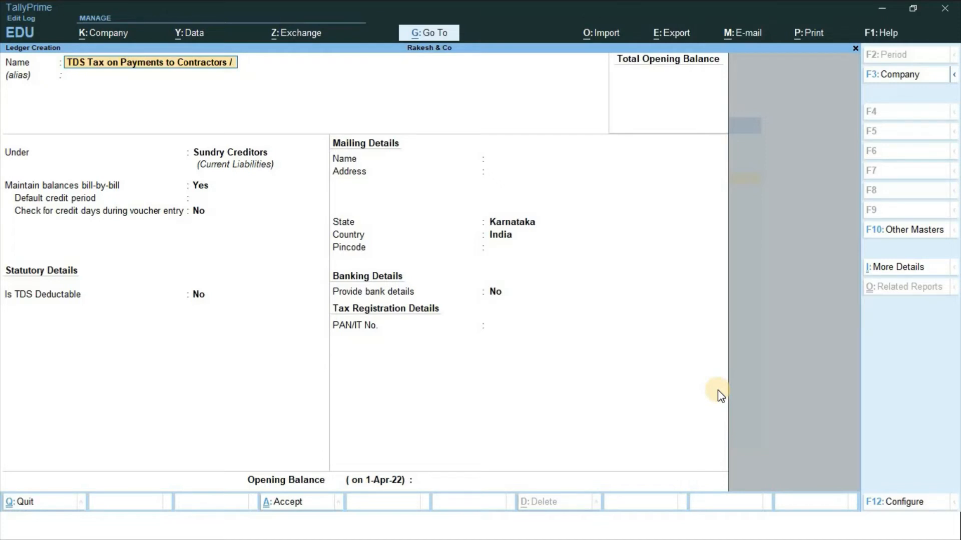
{"action": "key", "text": "BackSpace"}
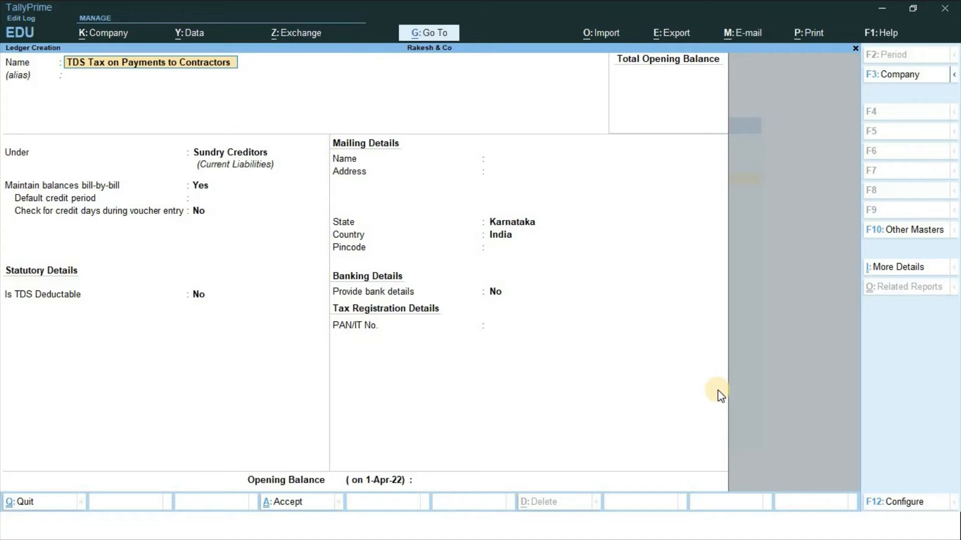
{"action": "type", "text": "(S.T"}
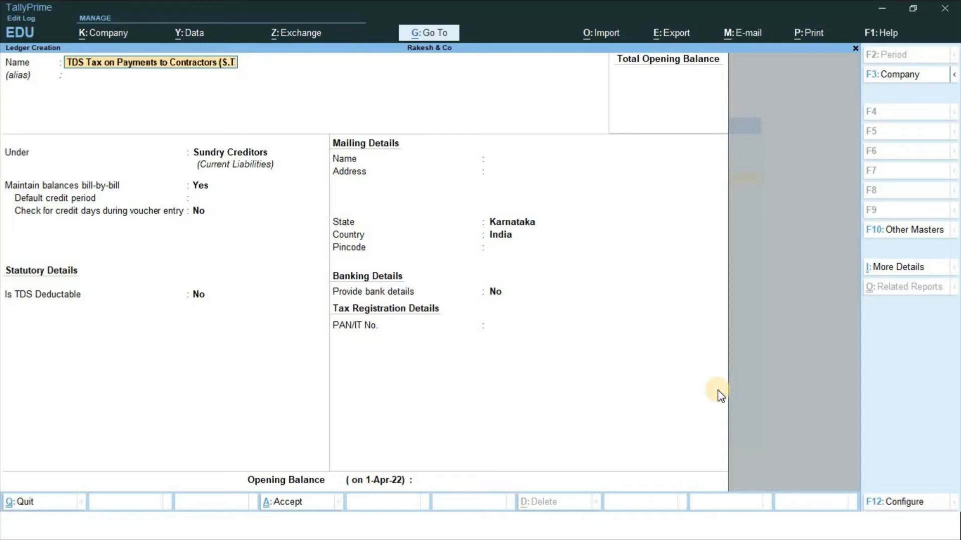
{"action": "type", "text": ")"}
{"action": "key", "text": "alt+Tab"}
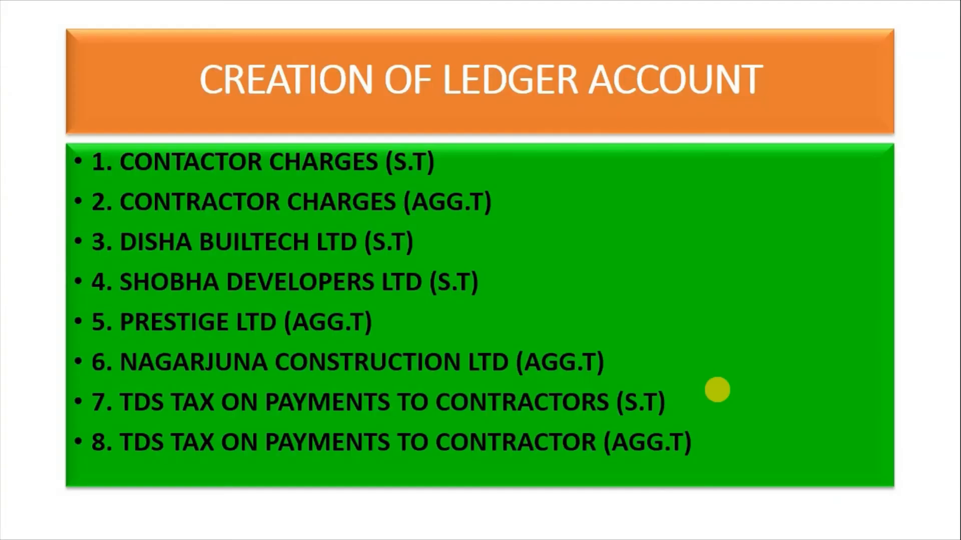
{"action": "key", "text": "alt+Tab"}
{"action": "key", "text": "Return"}
{"action": "key", "text": "Return"}
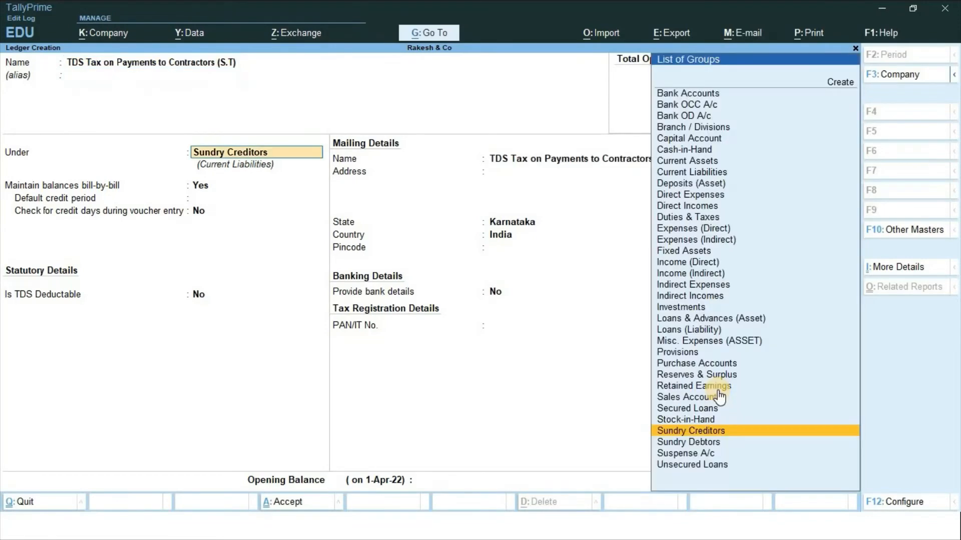
{"action": "type", "text": "Du"}
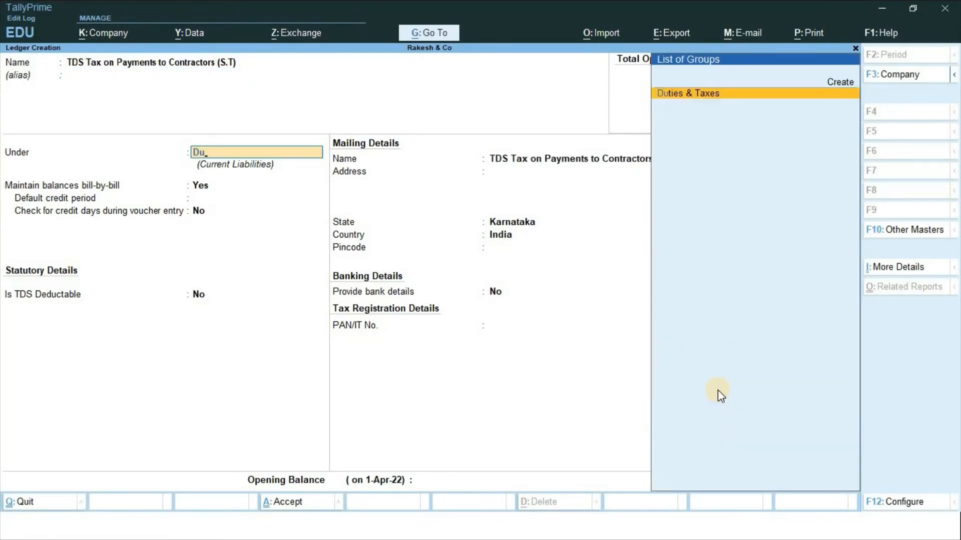
{"action": "key", "text": "Return"}
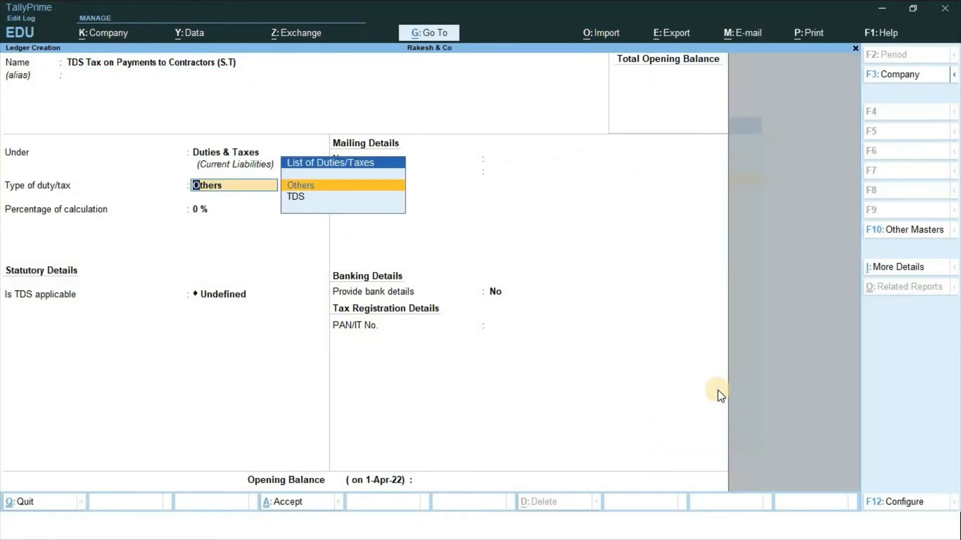
Set duty type TDS with the Sub-Contractors (S.T) nature of payment and save
{"action": "key", "text": "Down"}
{"action": "key", "text": "Return"}
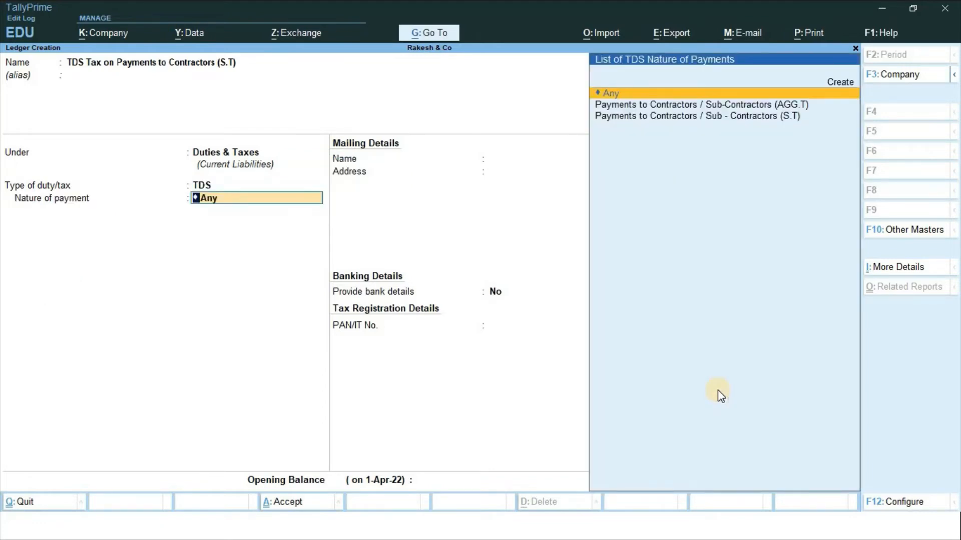
{"action": "key", "text": "Down"}
{"action": "key", "text": "Down"}
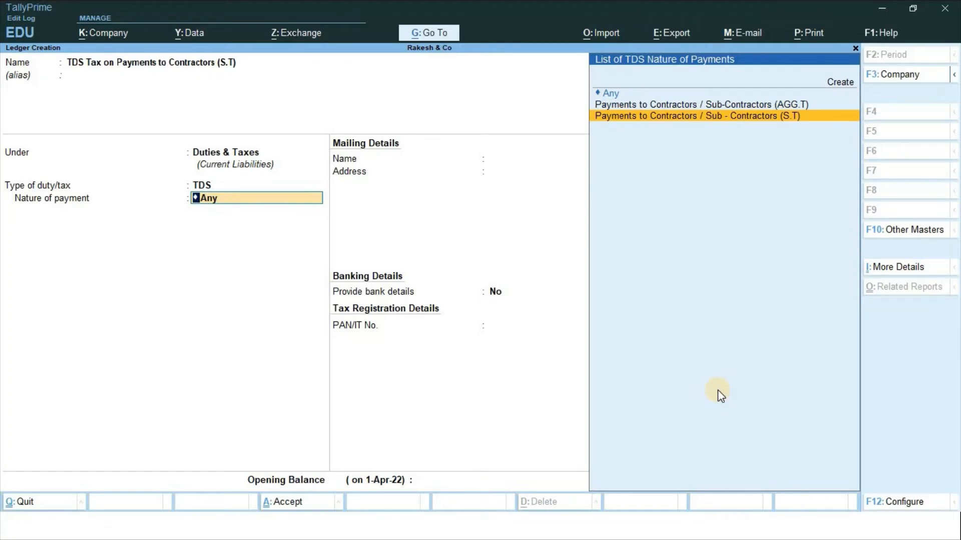
{"action": "key", "text": "Return"}
{"action": "key", "text": "Return"}
{"action": "key", "text": "Return"}
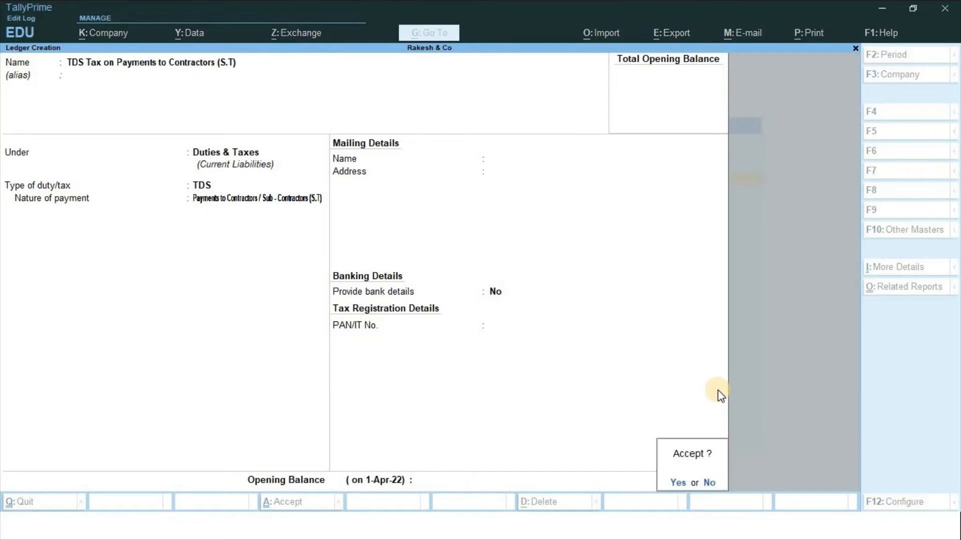
{"action": "key", "text": "Return"}
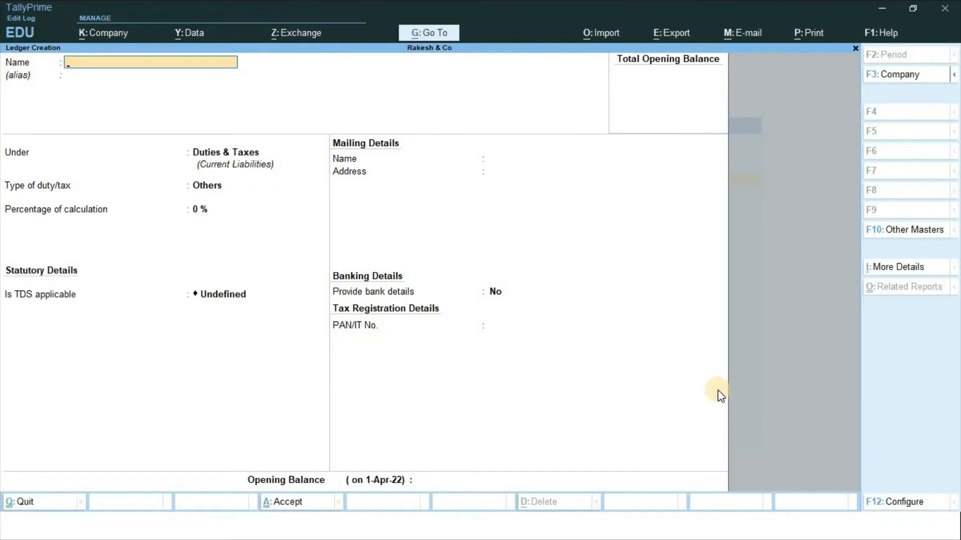
Create TDS Tax on Payments to Contractors (AGG.T) as a TDS ledger with Contractors (AGG.T) nature of payment
{"action": "type", "text": "TDS"}
{"action": "type", "text": " tax on"}
{"action": "type", "text": " Pay"}
{"action": "type", "text": "me"}
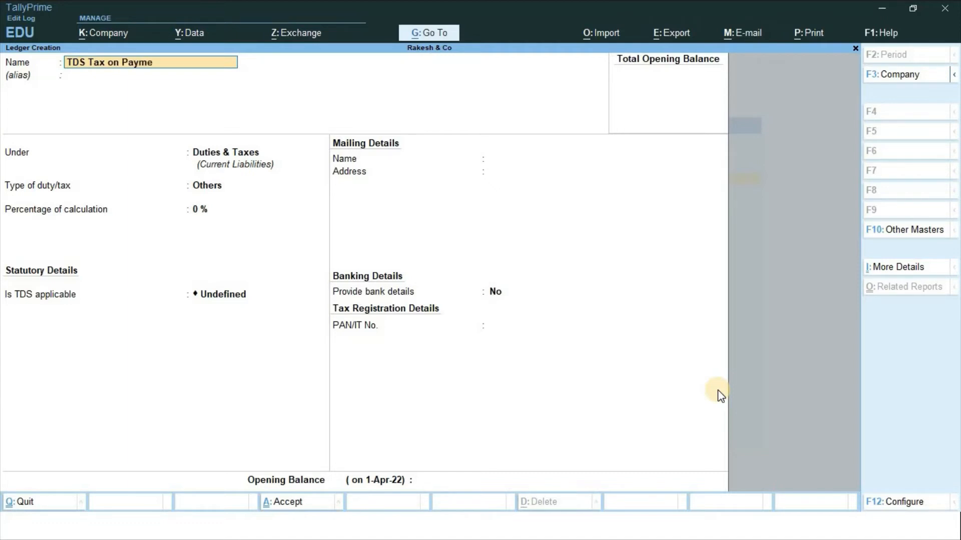
{"action": "type", "text": "nts to Contractors (AGG."}
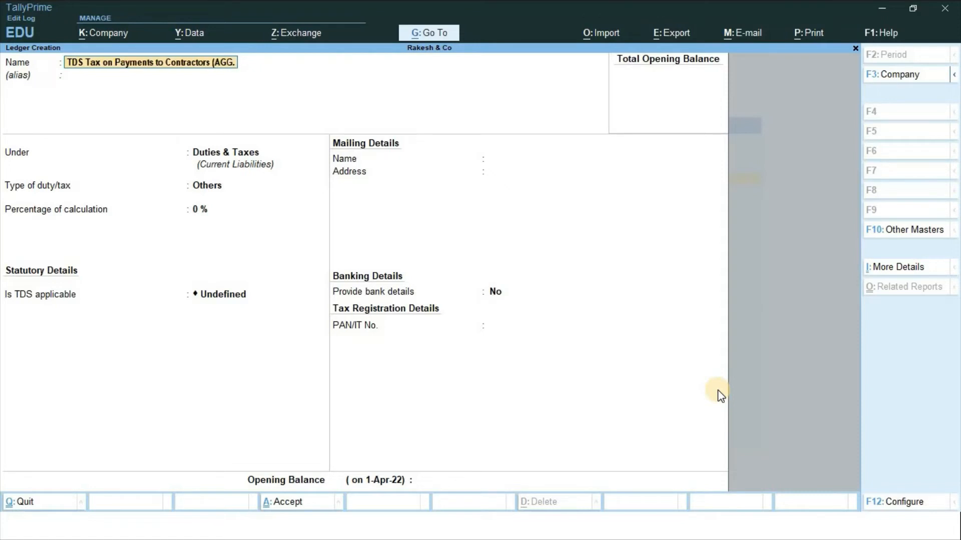
{"action": "type", "text": "T)"}
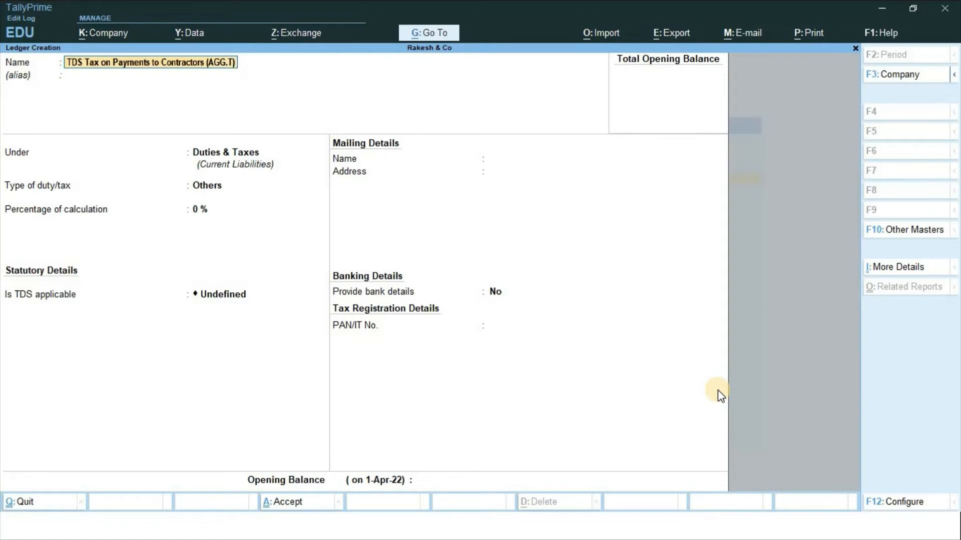
{"action": "key", "text": "Return"}
{"action": "key", "text": "Return"}
{"action": "key", "text": "Return"}
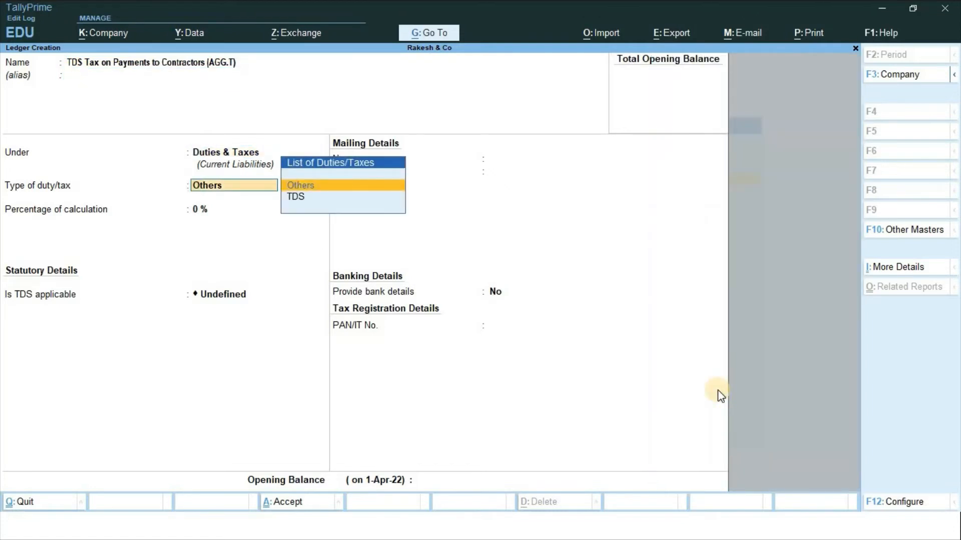
{"action": "key", "text": "Down"}
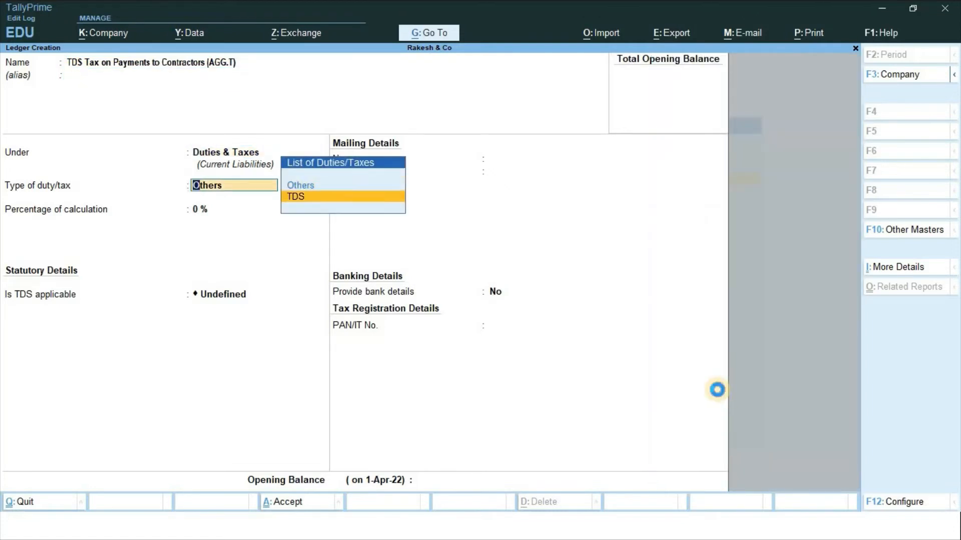
{"action": "key", "text": "Return"}
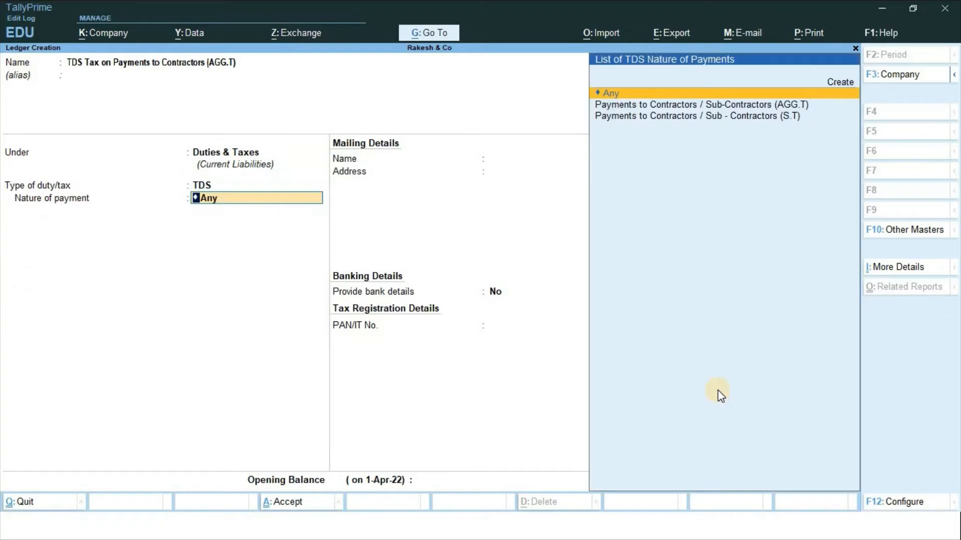
{"action": "key", "text": "Down"}
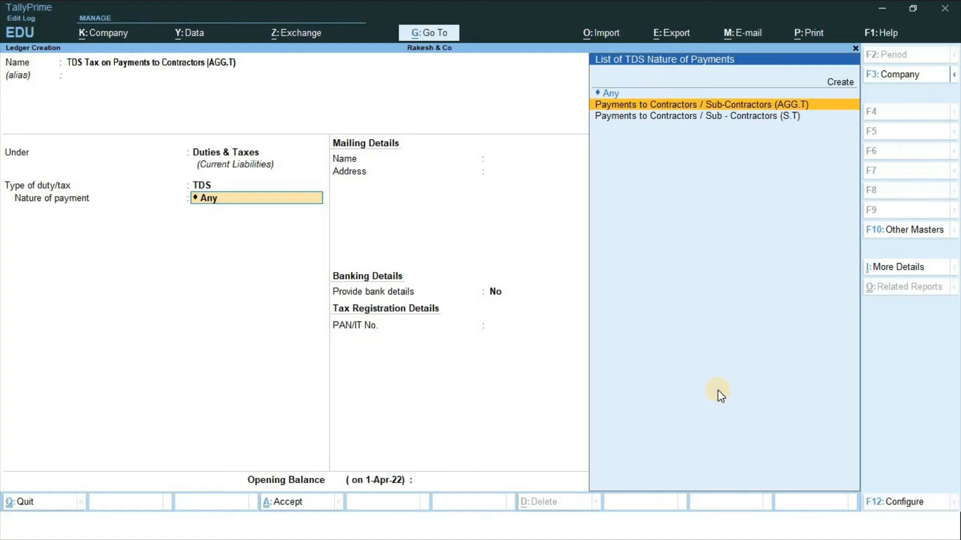
{"action": "key", "text": "Return"}
{"action": "key", "text": "Return"}
{"action": "key", "text": "Return"}
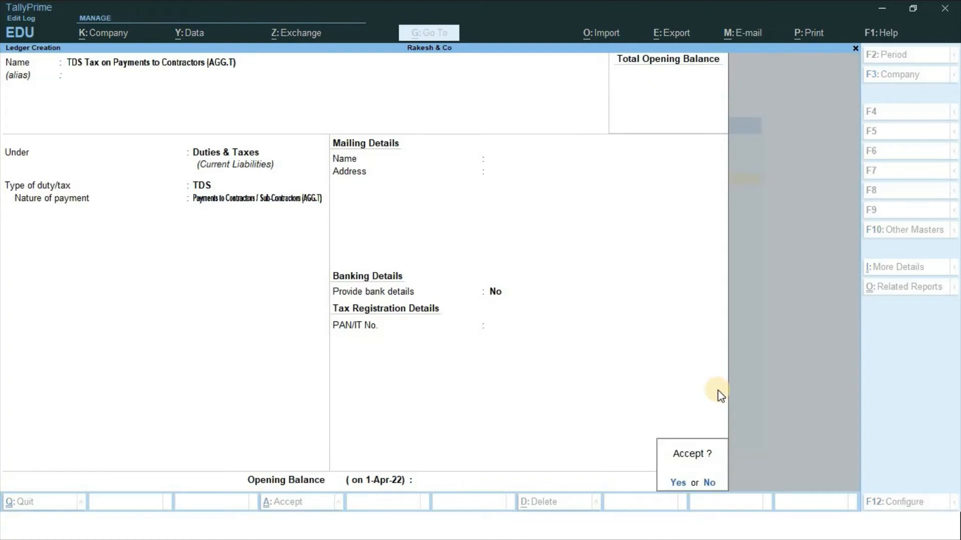
{"action": "key", "text": "Return"}
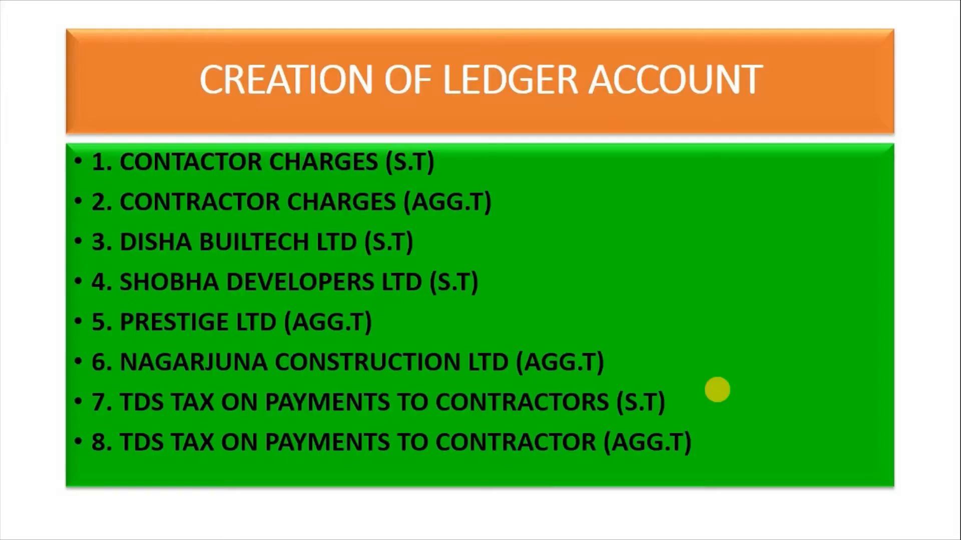
Go back to the first transaction slide, then close Ledger Creation to reach Gateway of Tally
{"action": "key", "text": "Left"}
{"action": "key", "text": "Left"}
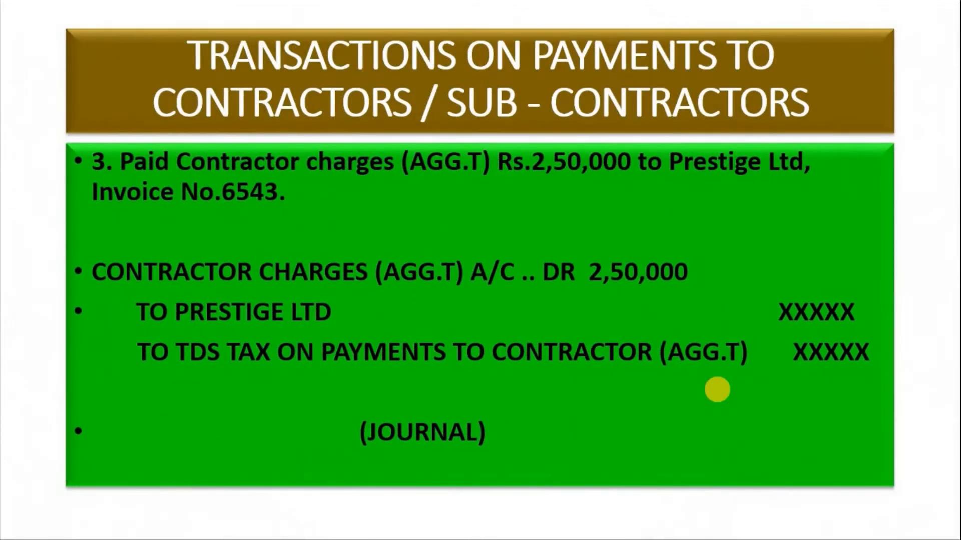
{"action": "key", "text": "Left"}
{"action": "key", "text": "Left"}
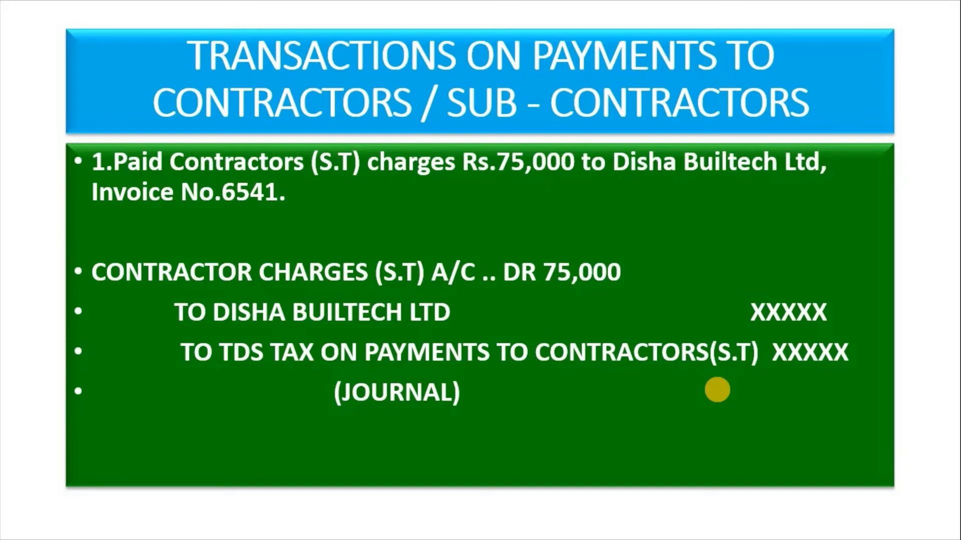
{"action": "key", "text": "alt+Tab"}
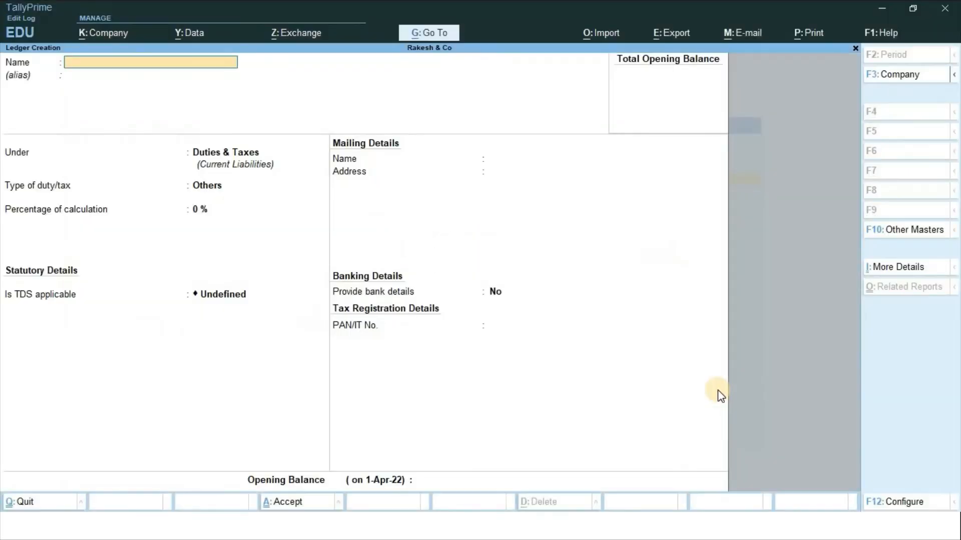
{"action": "key", "text": "Escape"}
{"action": "key", "text": "Escape"}
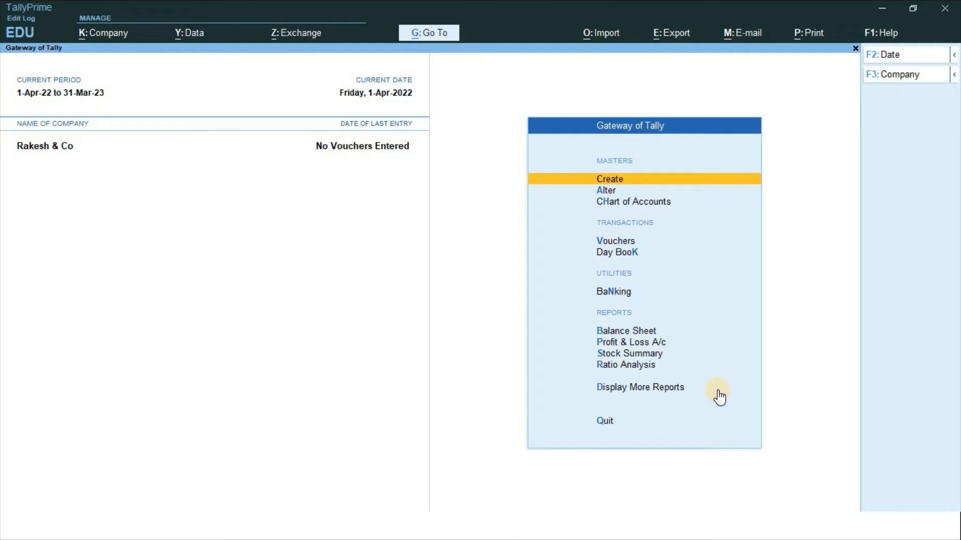
Open a Journal voucher and number it 6541
{"action": "key", "text": "v"}
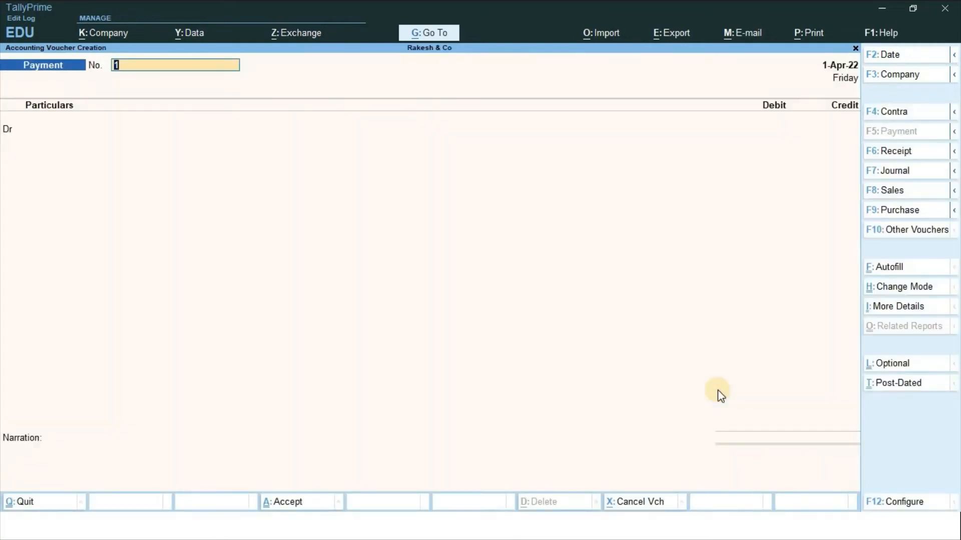
{"action": "key", "text": "F7"}
{"action": "key", "text": "alt+Tab"}
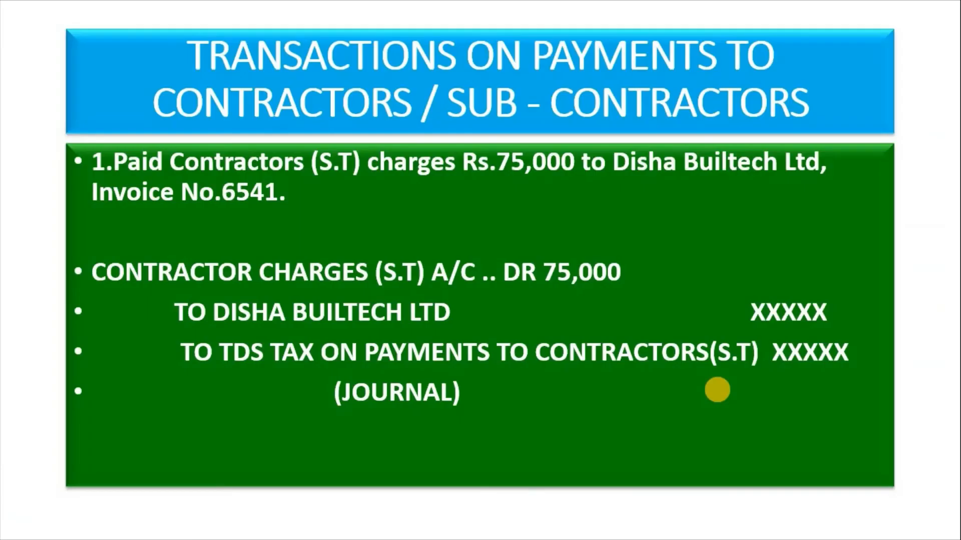
{"action": "key", "text": "alt+Tab"}
{"action": "type", "text": "654"}
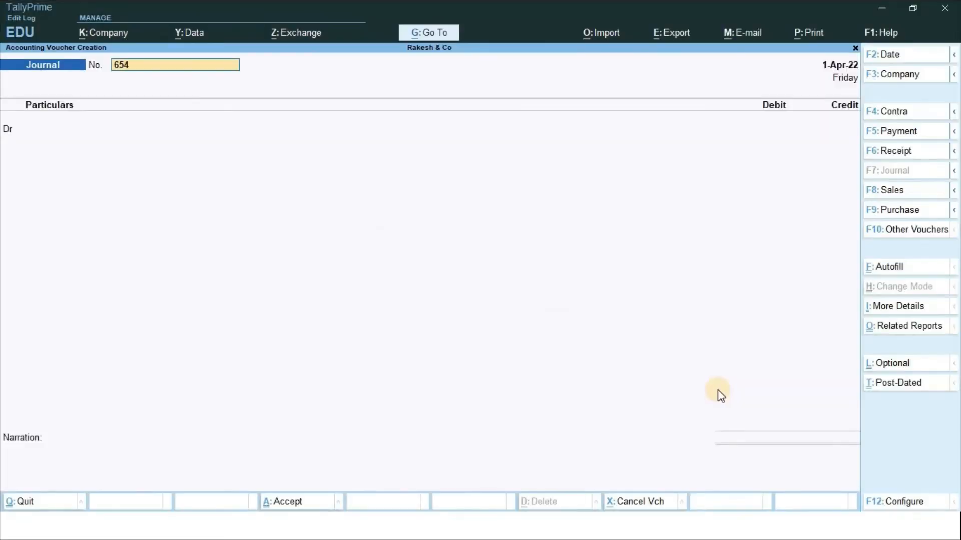
{"action": "type", "text": "1"}
{"action": "key", "text": "Return"}
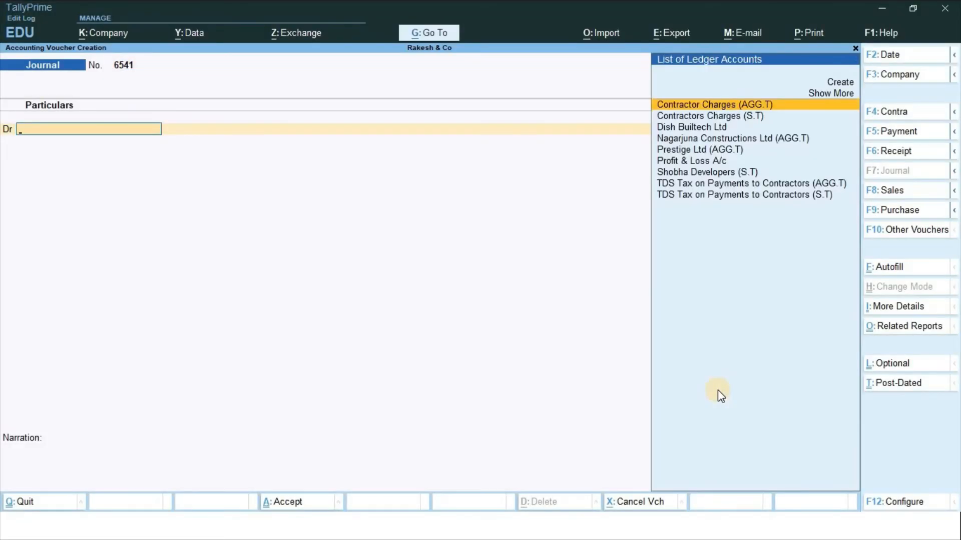
Debit Contractors Charges (S.T) 75,000 and credit Dish Builtech Ltd 73,500
{"action": "type", "text": "Cont"}
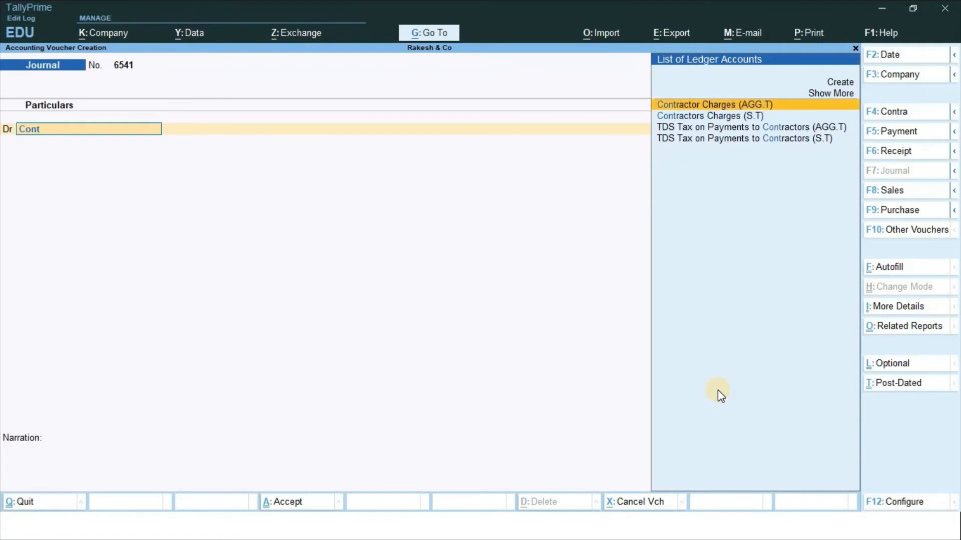
{"action": "key", "text": "Down"}
{"action": "key", "text": "Return"}
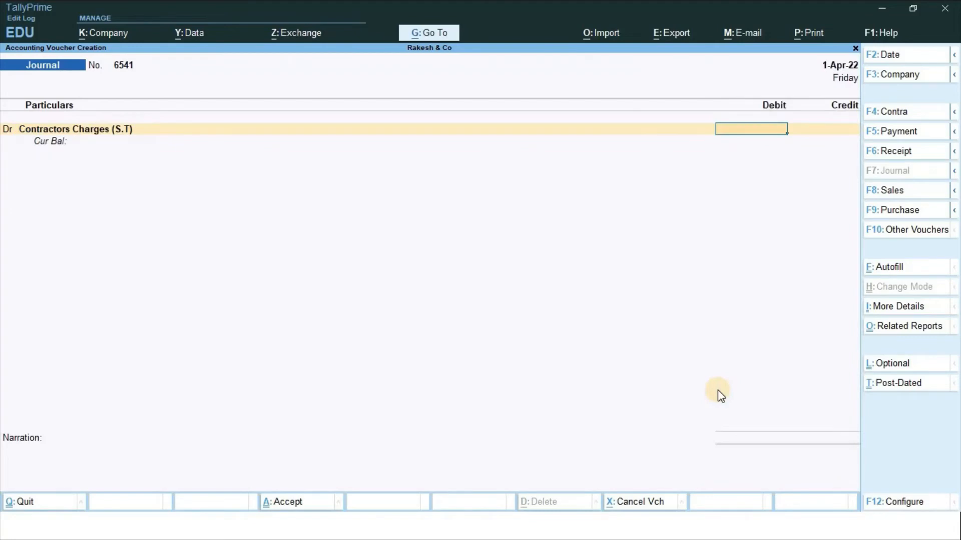
{"action": "type", "text": "75000"}
{"action": "key", "text": "Return"}
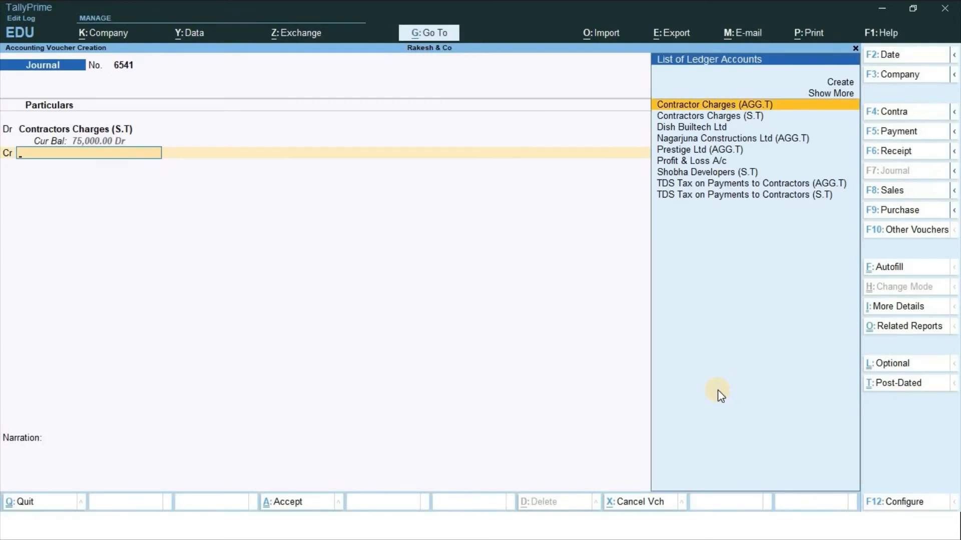
{"action": "type", "text": "Dish"}
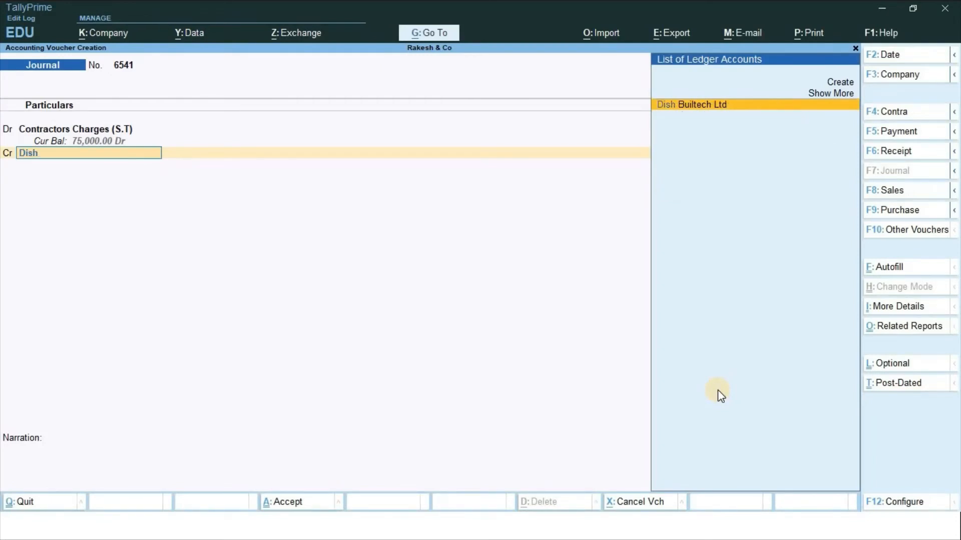
{"action": "key", "text": "Return"}
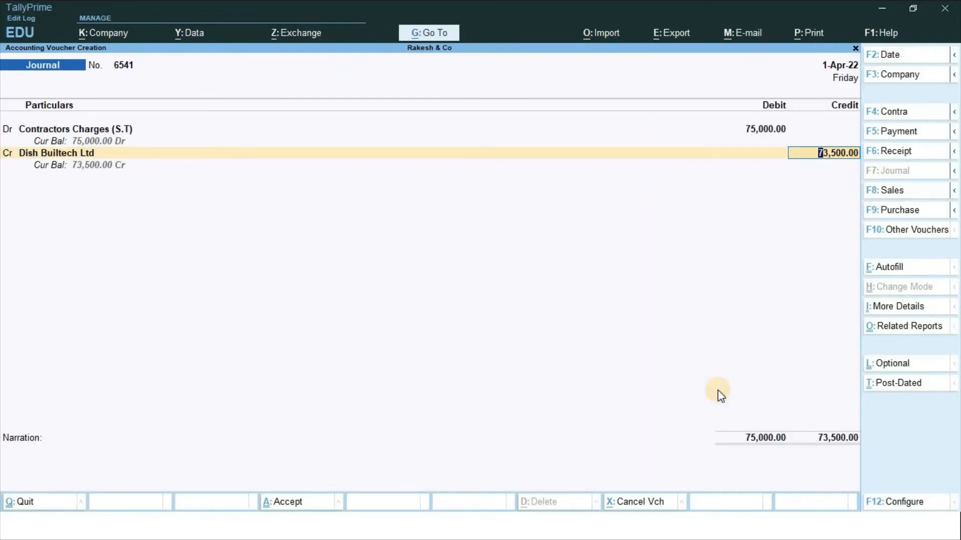
{"action": "key", "text": "Return"}
Fill Dish Builtech Ltd's bill-wise details: new reference 6541 for 75,000 Cr and 1,500 Dr
{"action": "key", "text": "Return"}
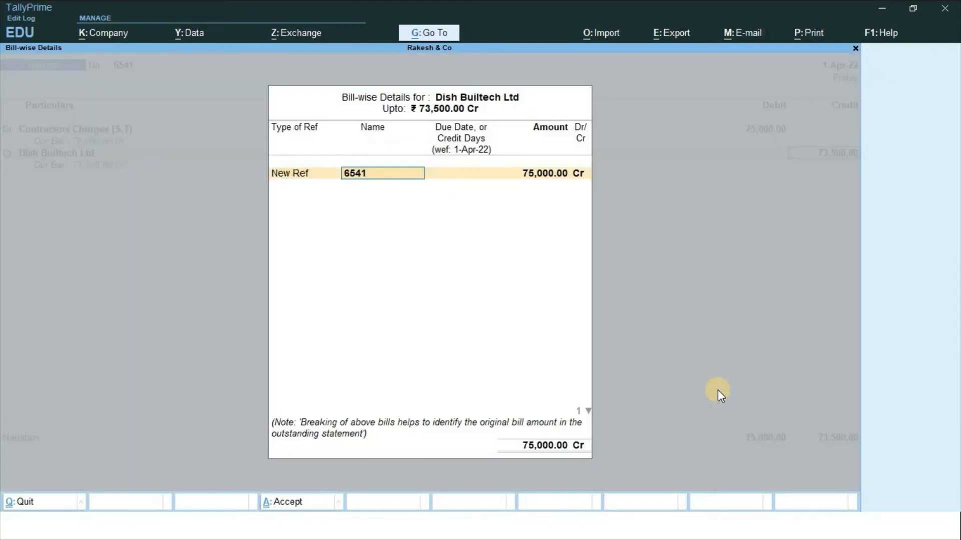
{"action": "key", "text": "Return"}
{"action": "key", "text": "Return"}
{"action": "key", "text": "Return"}
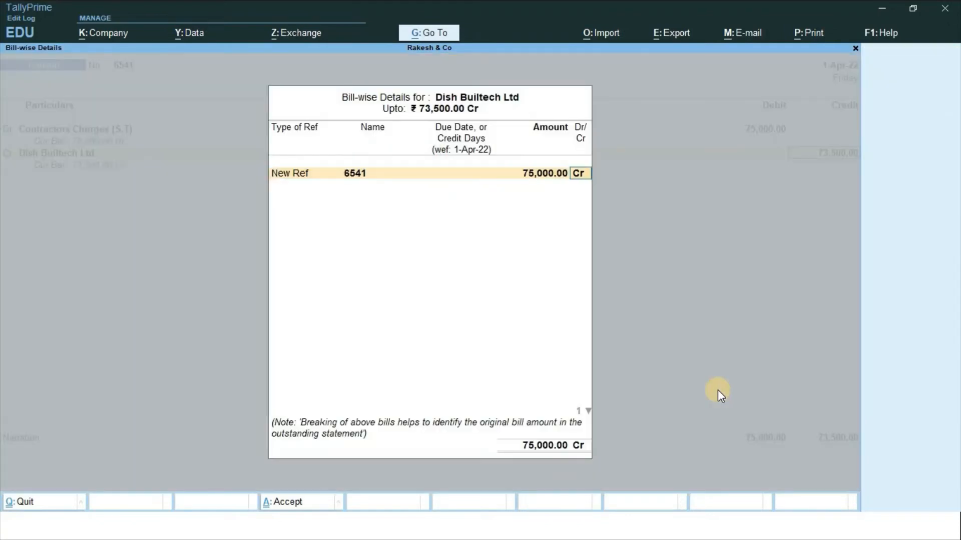
{"action": "key", "text": "Return"}
{"action": "key", "text": "Return"}
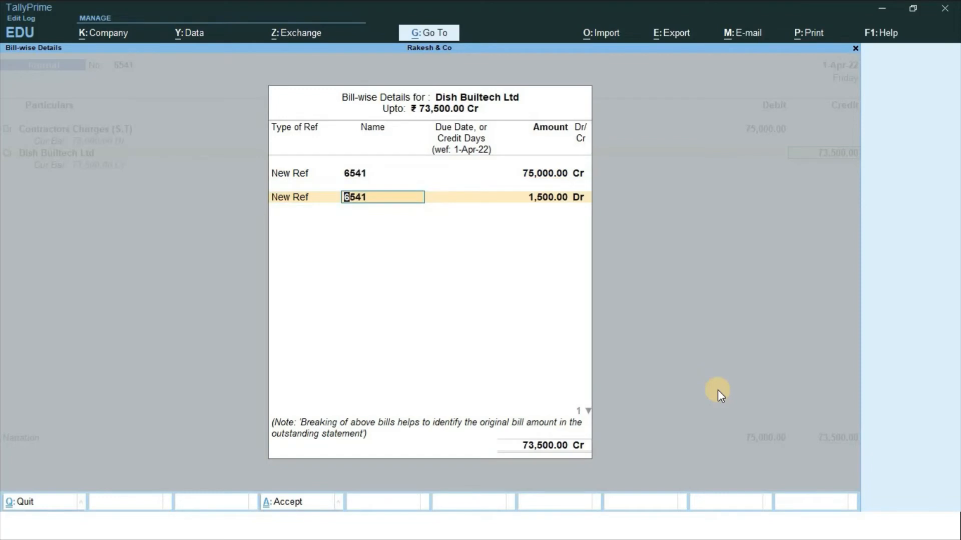
{"action": "key", "text": "Return"}
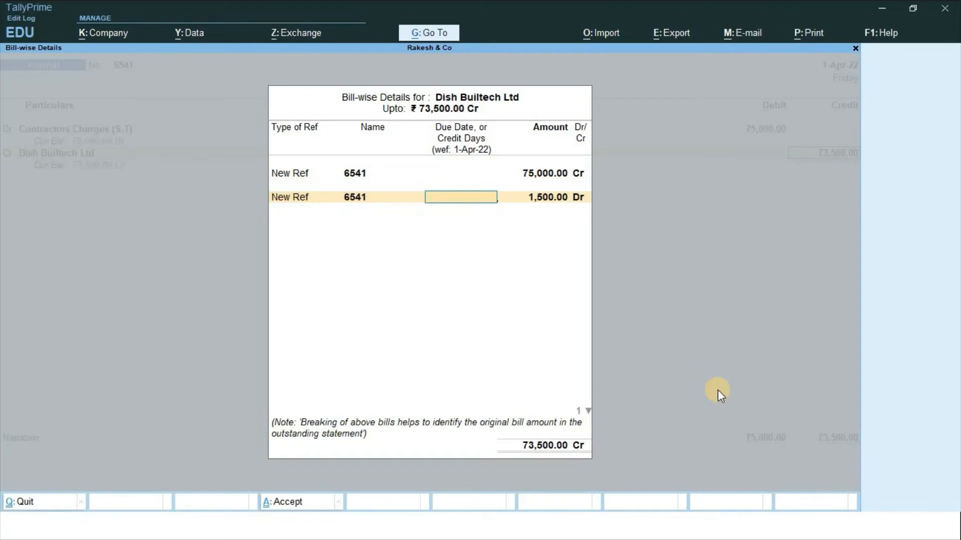
{"action": "key", "text": "Return"}
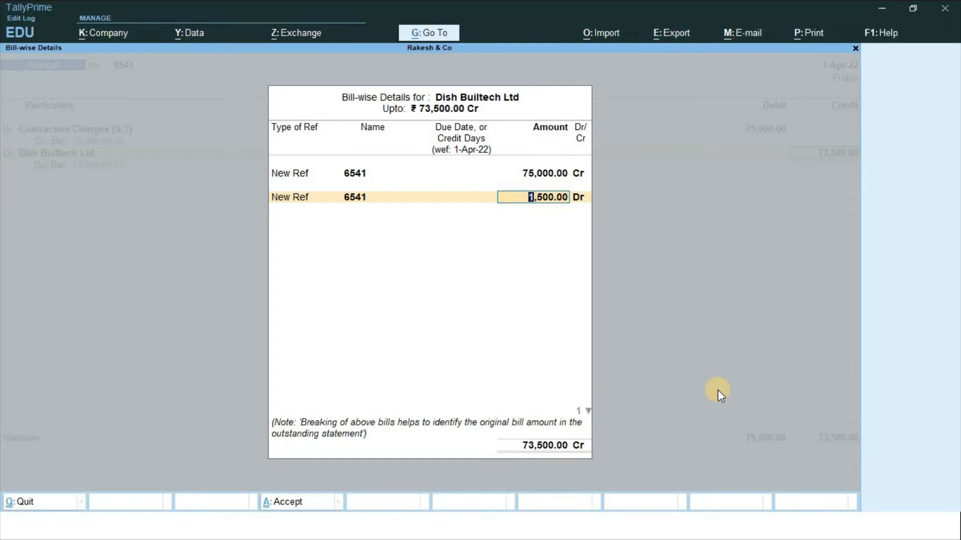
{"action": "key", "text": "Return"}
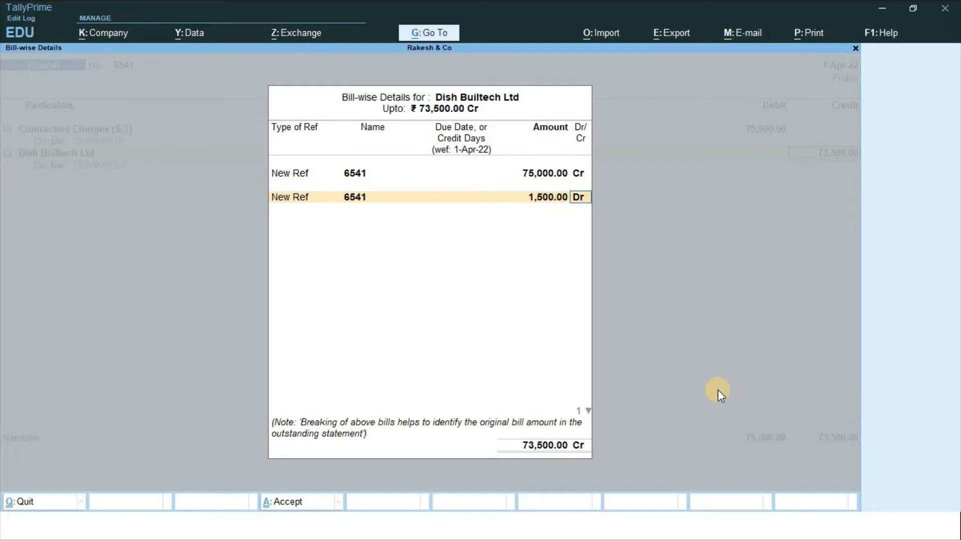
{"action": "key", "text": "Return"}
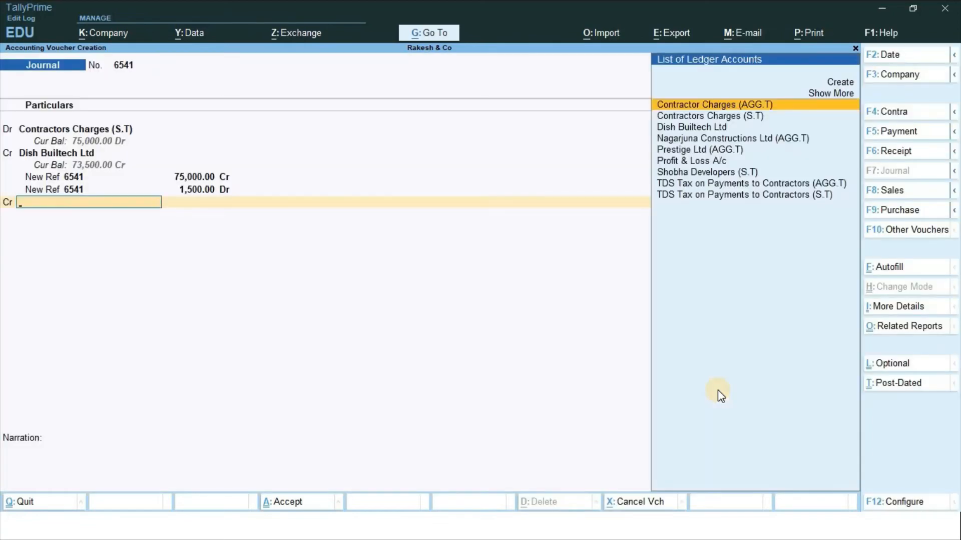
Credit TDS Tax on Payments to Contractors (S.T) with 1,500.00
{"action": "type", "text": "Tds"}
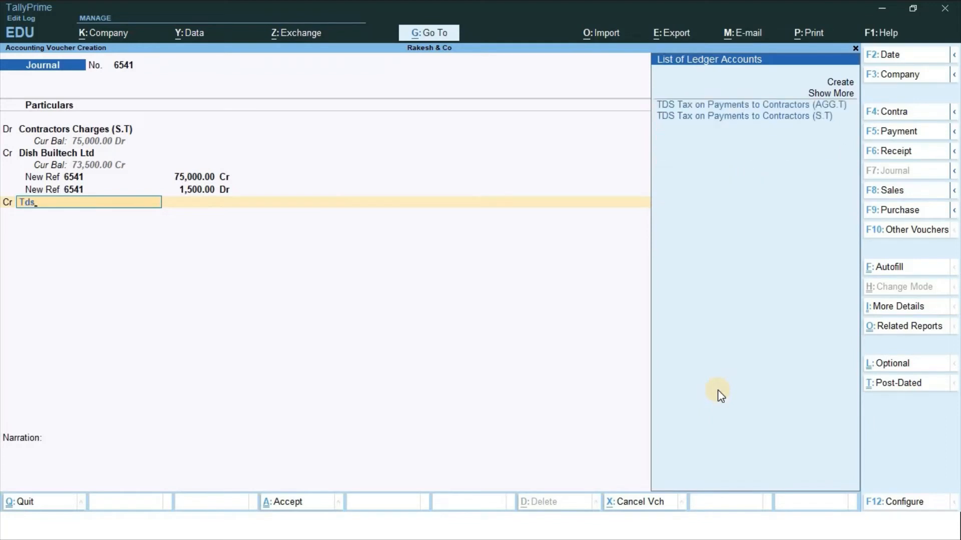
{"action": "key", "text": "Down"}
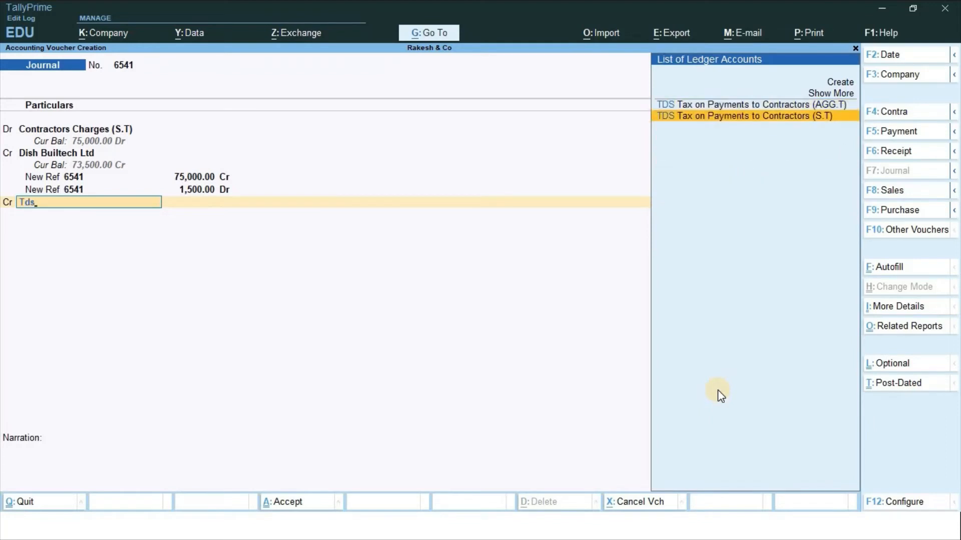
{"action": "key", "text": "Return"}
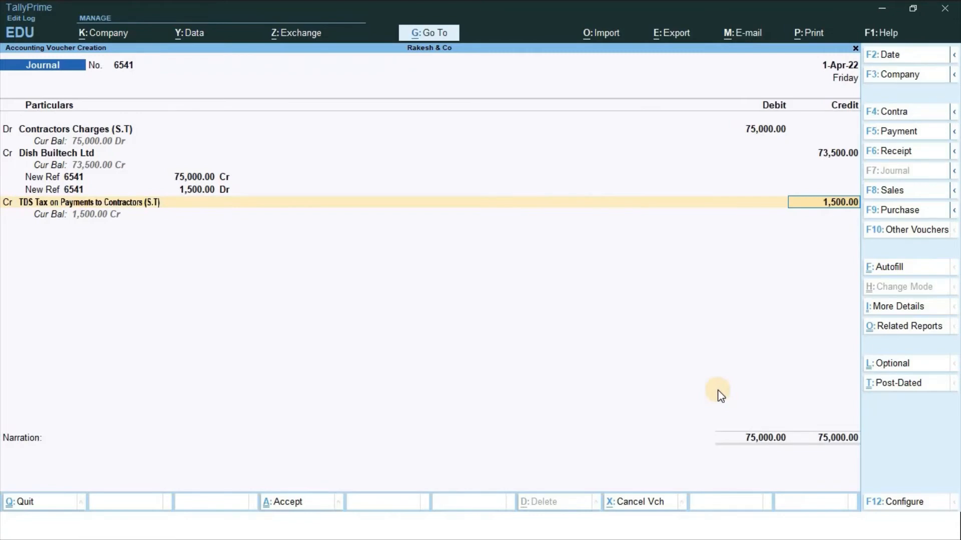
{"action": "key", "text": "Return"}
{"action": "key", "text": "Return"}
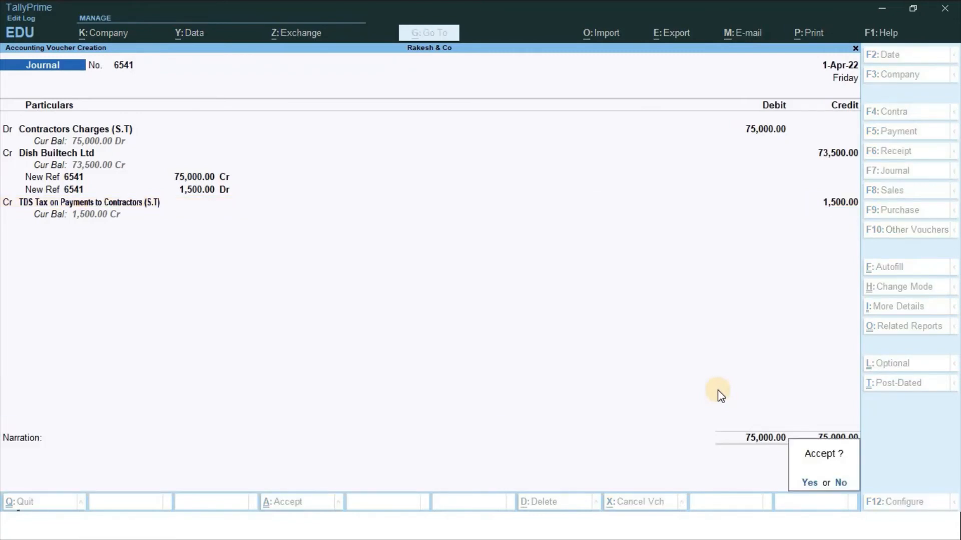
Verify with the calculator that 75000*2/100 equals 1,500
{"action": "key", "text": "ctrl+n"}
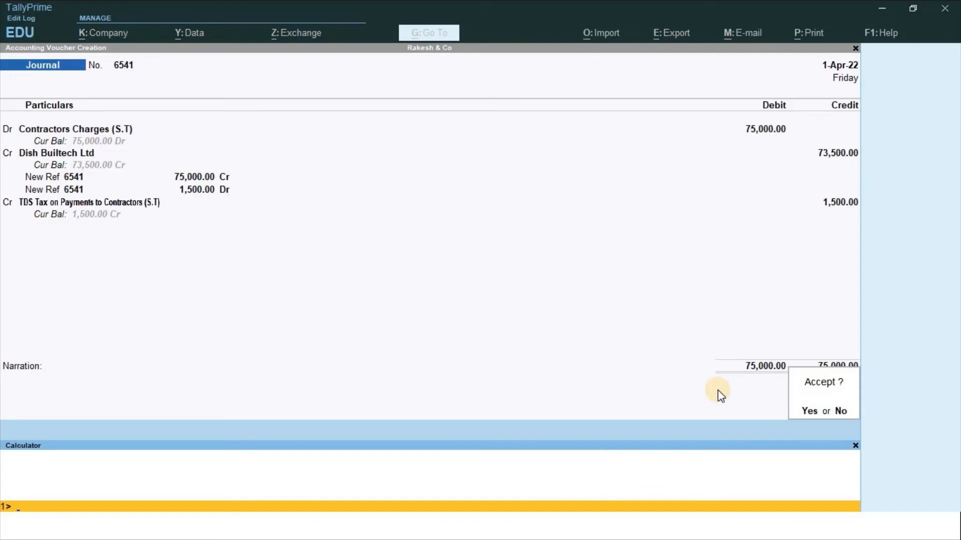
{"action": "type", "text": "75000*2/100"}
{"action": "key", "text": "Return"}
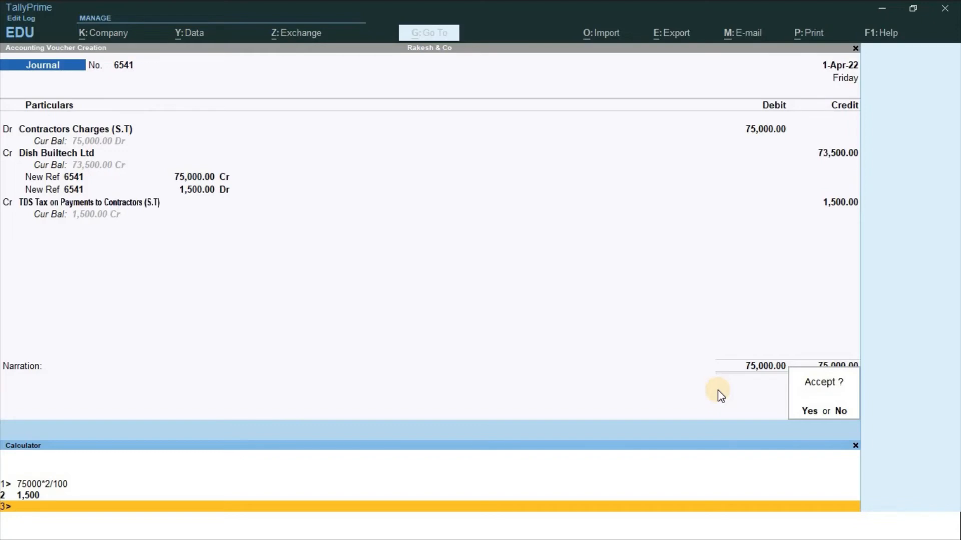
Save journal 6541 and return to the presentation slides
{"action": "key", "text": "Escape"}
{"action": "key", "text": "Return"}
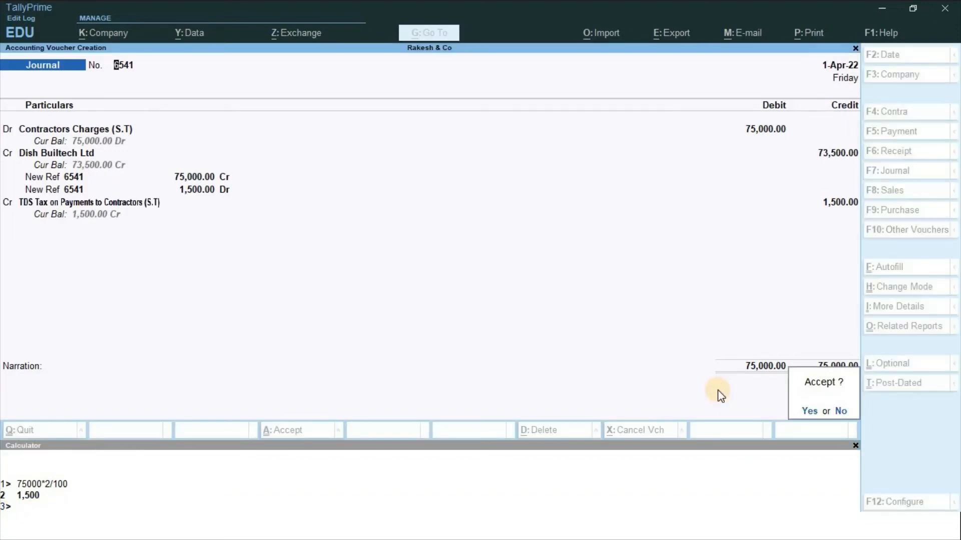
{"action": "key", "text": "alt+Tab"}
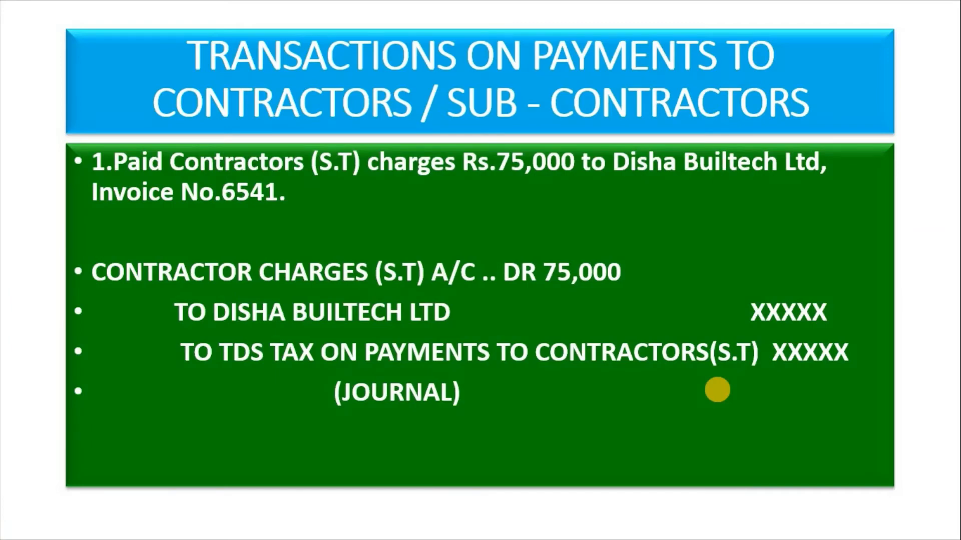
Review the second transaction slide, then debit Contractors Charges (S.T) 1,00,000 in journal 6542
{"action": "key", "text": "Right"}
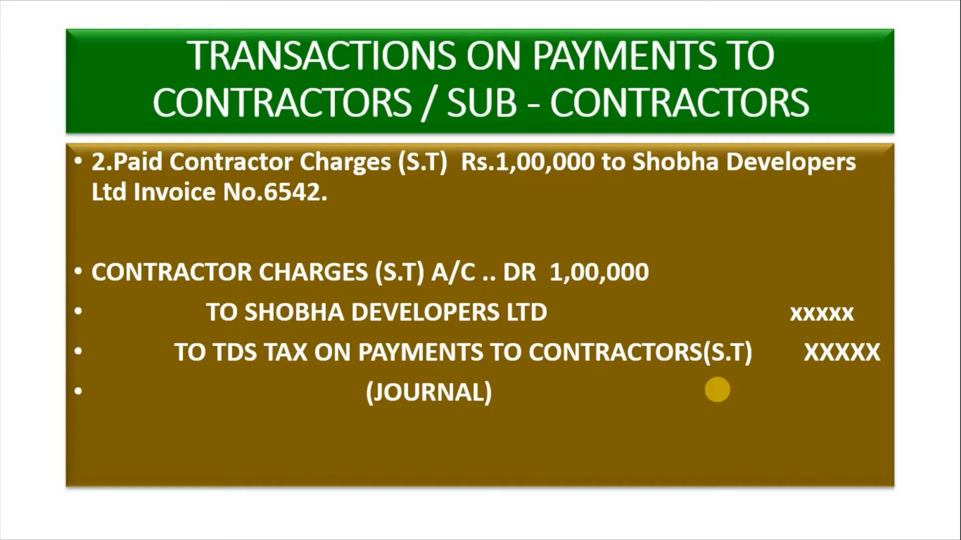
{"action": "key", "text": "alt+Tab"}
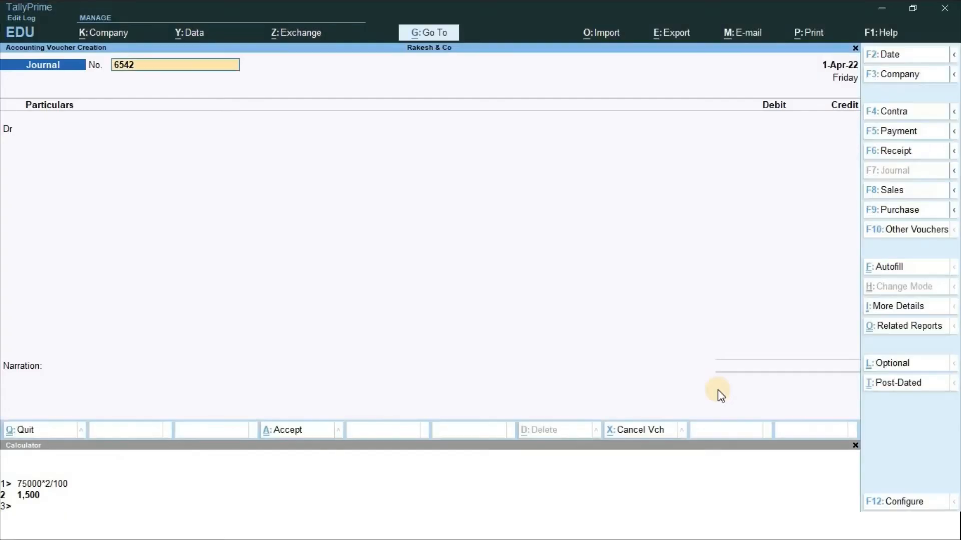
{"action": "key", "text": "Return"}
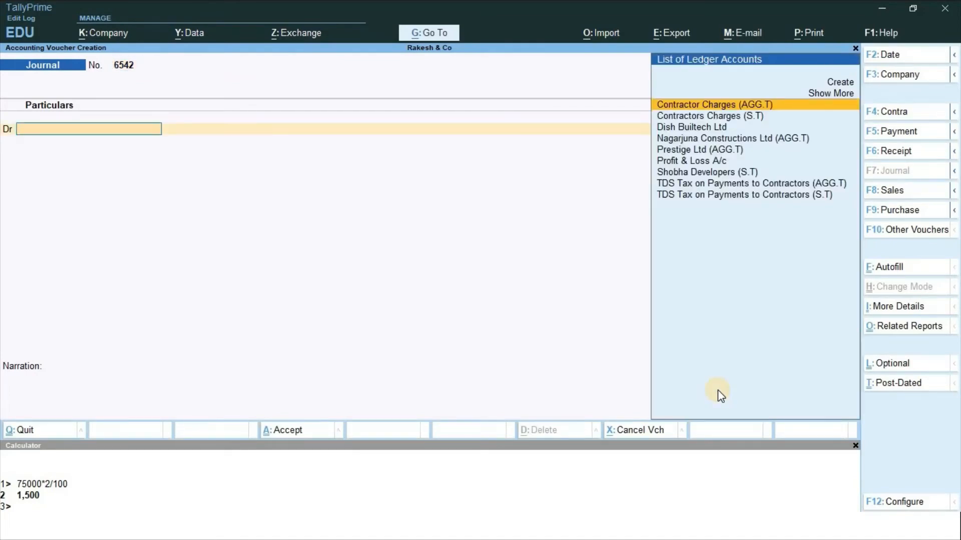
{"action": "type", "text": "Con"}
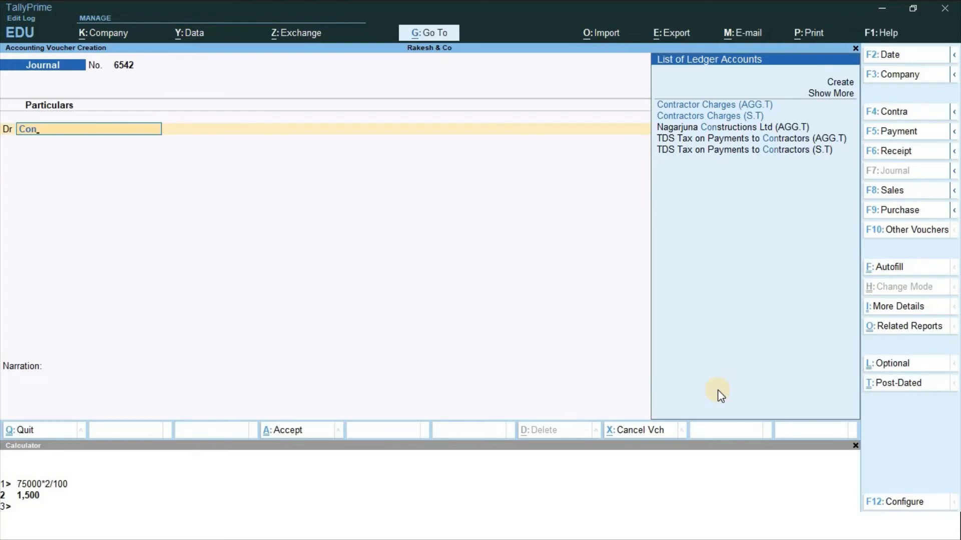
{"action": "key", "text": "Down"}
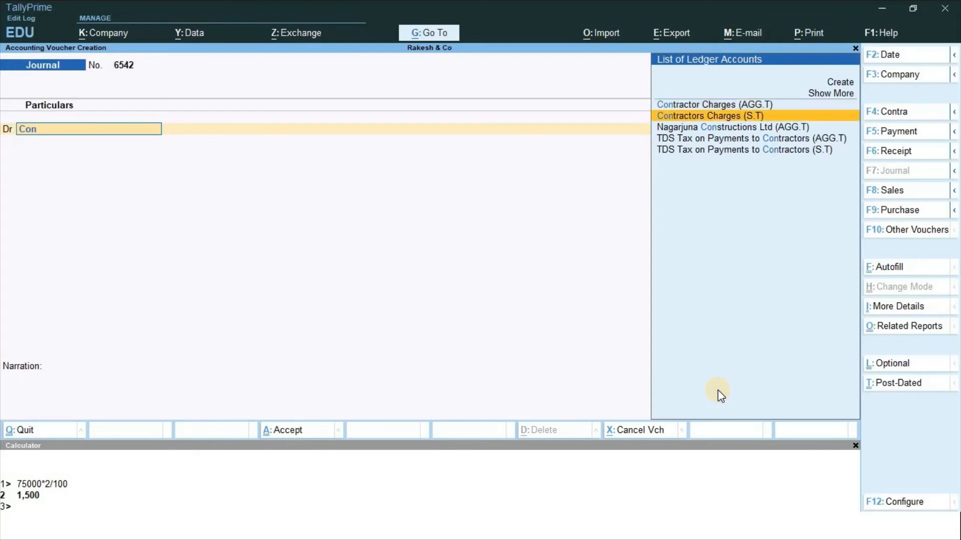
{"action": "key", "text": "Return"}
{"action": "type", "text": "10000"}
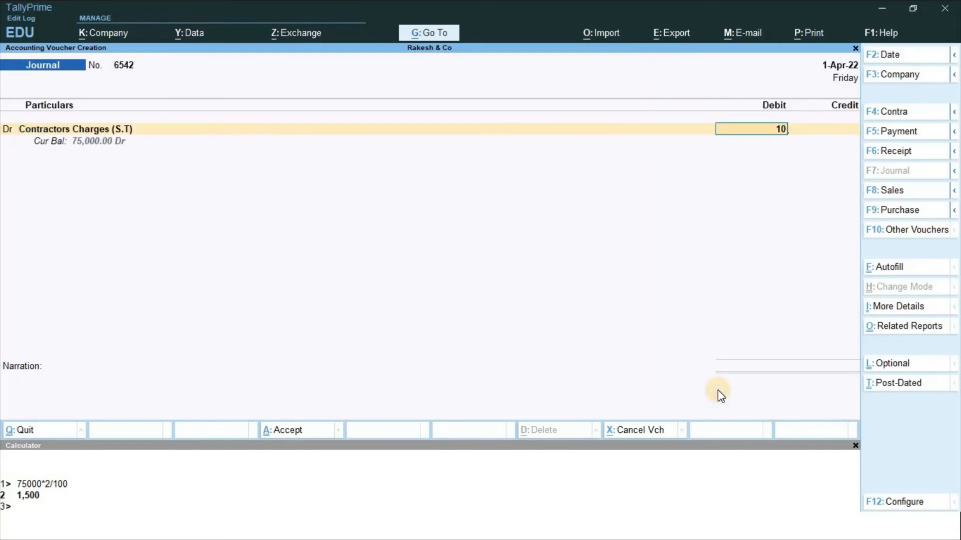
{"action": "type", "text": "0"}
{"action": "key", "text": "Return"}
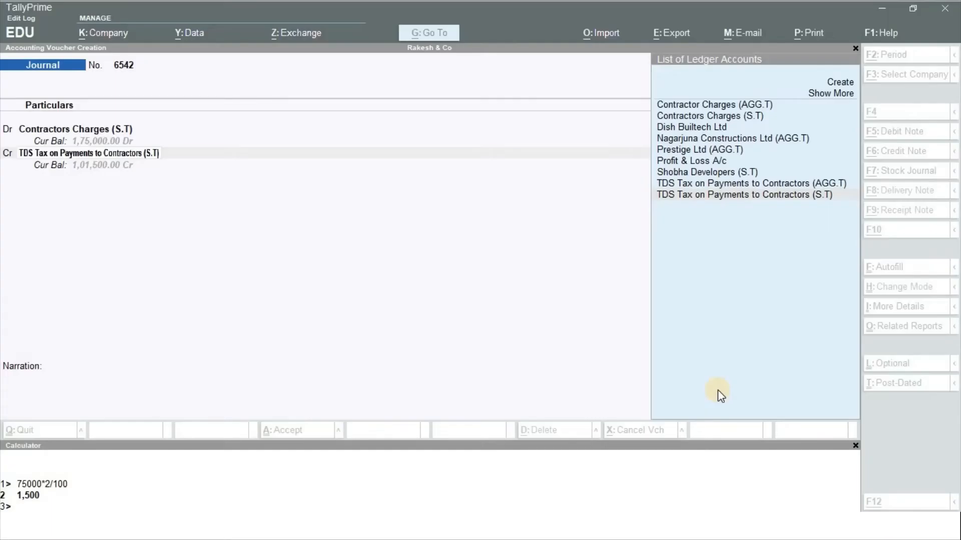
Credit Shobha Developers (S.T) with 99,000
{"action": "type", "text": "Sho"}
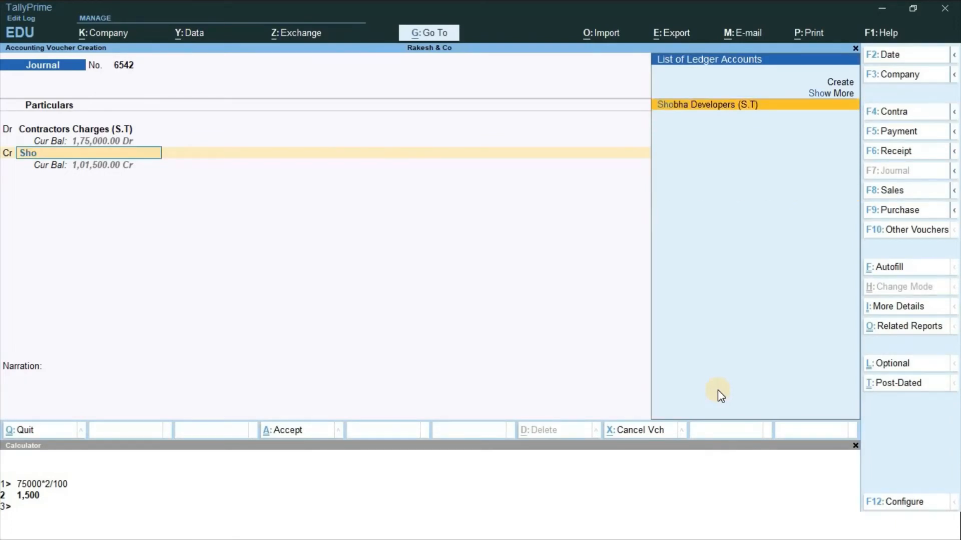
{"action": "key", "text": "Return"}
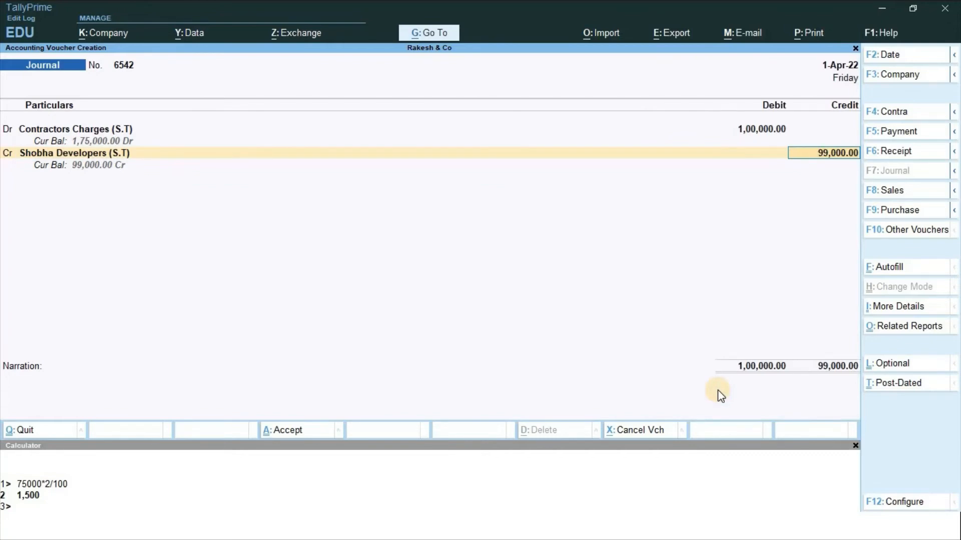
{"action": "key", "text": "Return"}
{"action": "key", "text": "Return"}
Split bill New Ref 6542 into 1,00,000 Cr and 1,000 Dr in Bill-wise Details
{"action": "key", "text": "Return"}
{"action": "key", "text": "Return"}
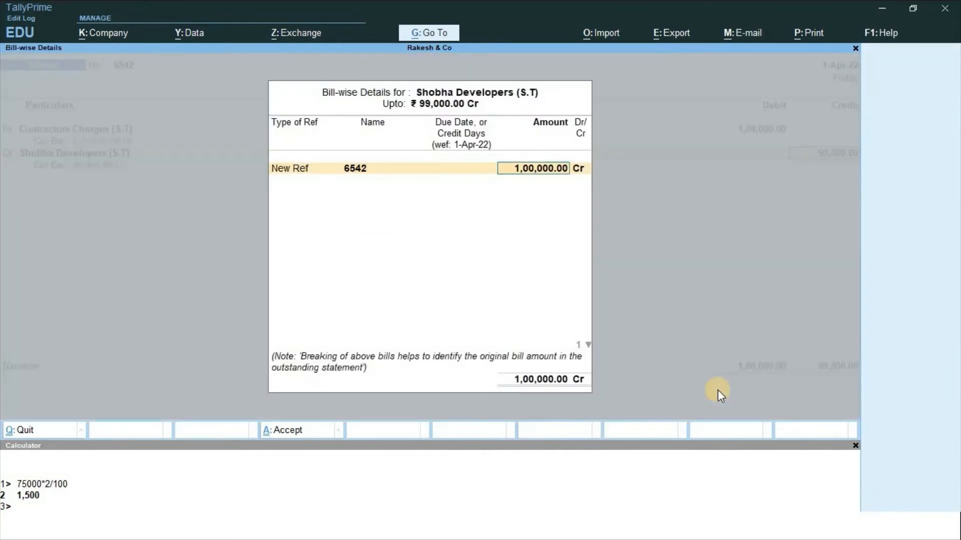
{"action": "key", "text": "Return"}
{"action": "key", "text": "Return"}
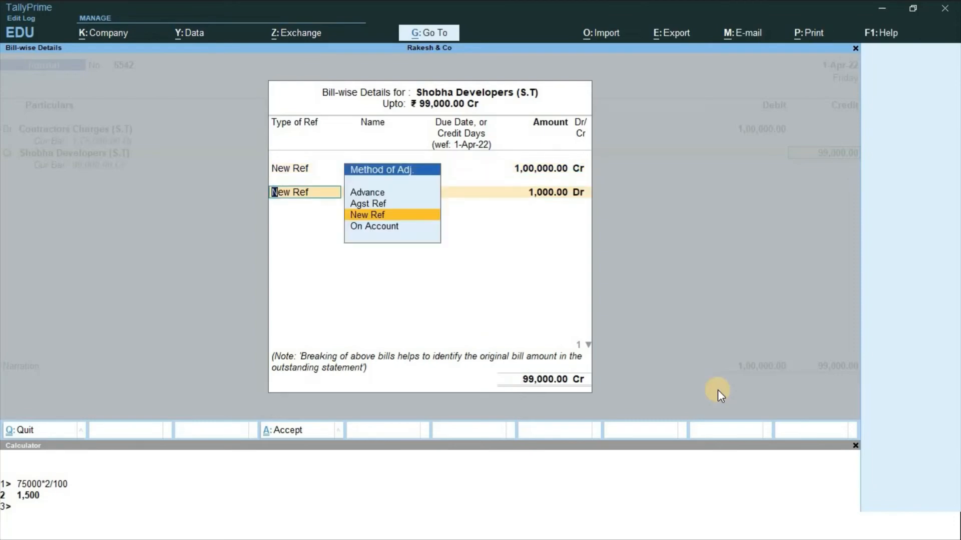
{"action": "key", "text": "Return"}
{"action": "key", "text": "Return"}
{"action": "key", "text": "Return"}
{"action": "key", "text": "Return"}
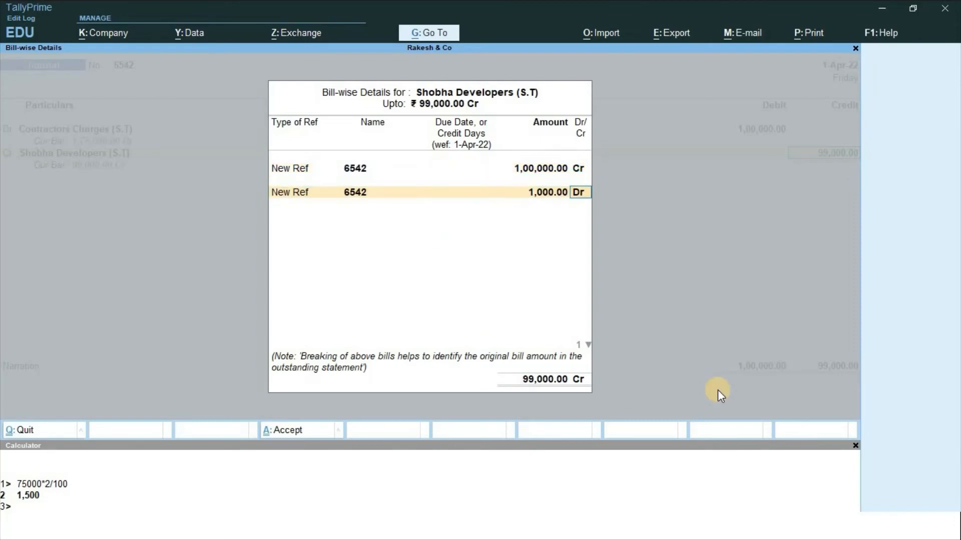
{"action": "key", "text": "Return"}
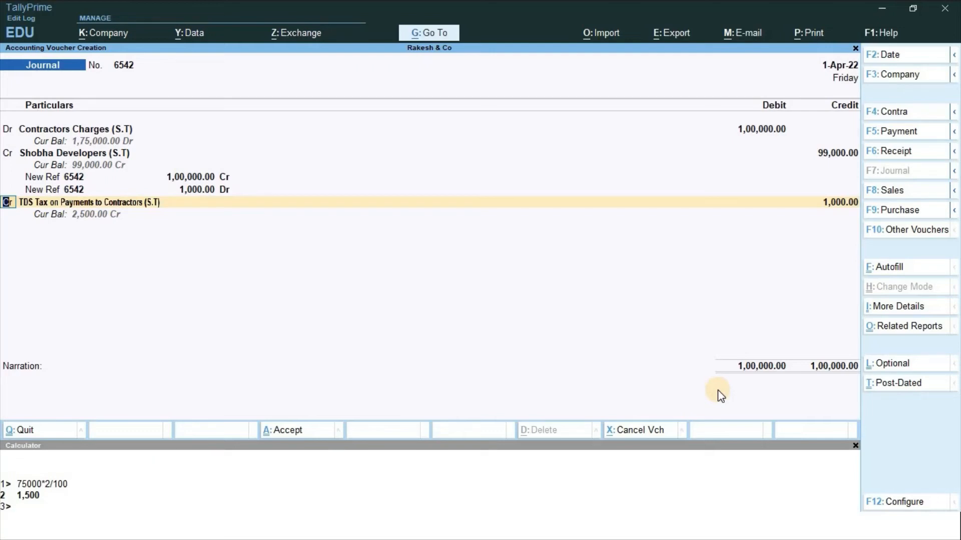
Credit 1,000 to the TDS (S.T) ledger, save journal 6542, and show the Prestige Ltd transaction-3 slide
{"action": "key", "text": "Return"}
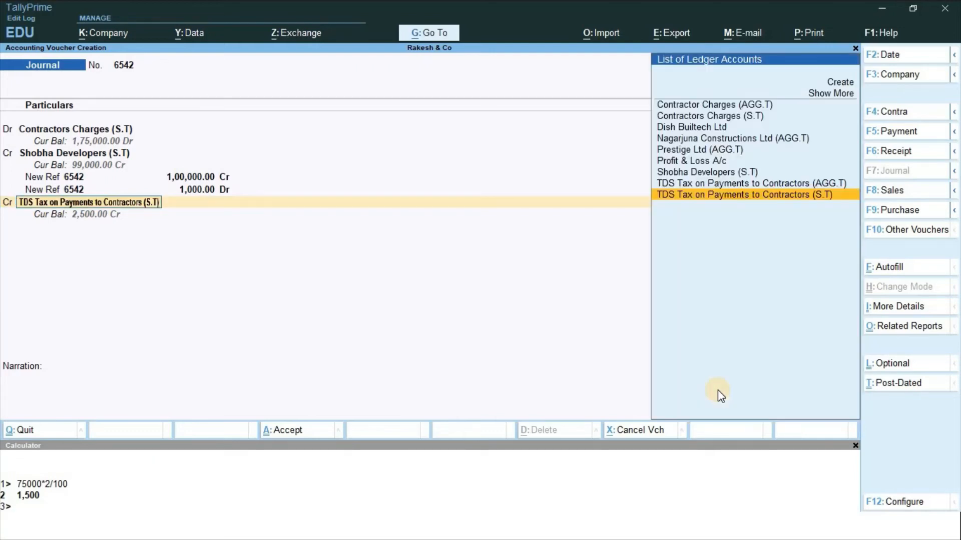
{"action": "key", "text": "Return"}
{"action": "key", "text": "Return"}
{"action": "key", "text": "Return"}
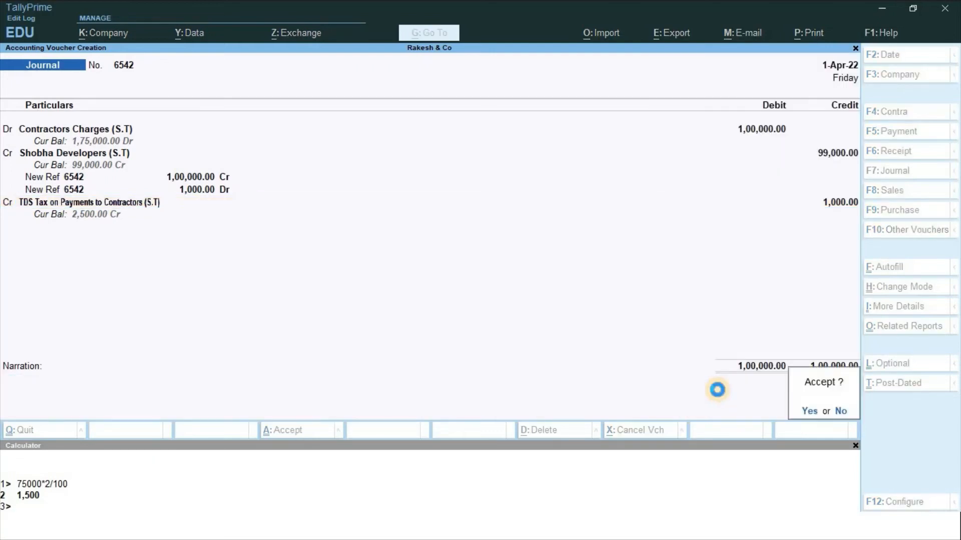
{"action": "key", "text": "Return"}
{"action": "key", "text": "alt+Tab"}
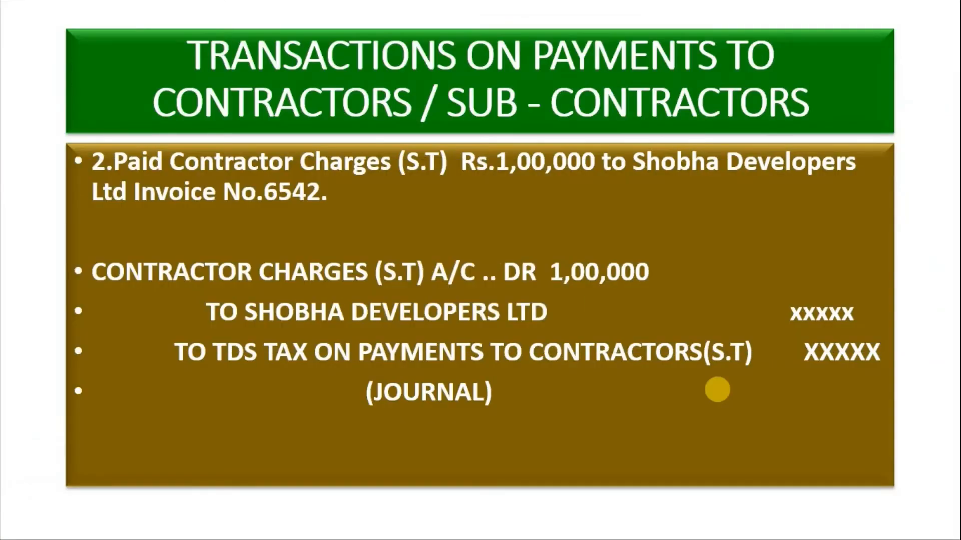
{"action": "left_click", "coordinate": [717, 391]}
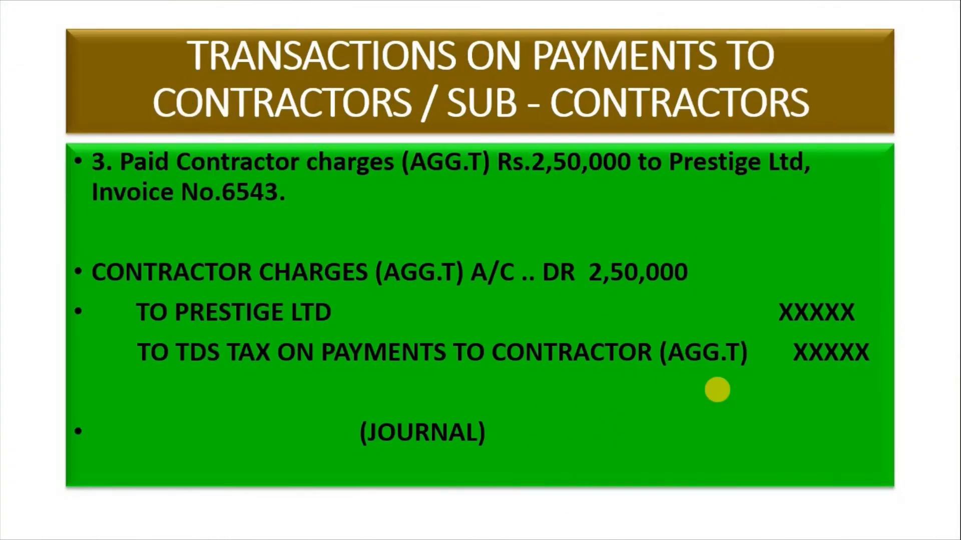
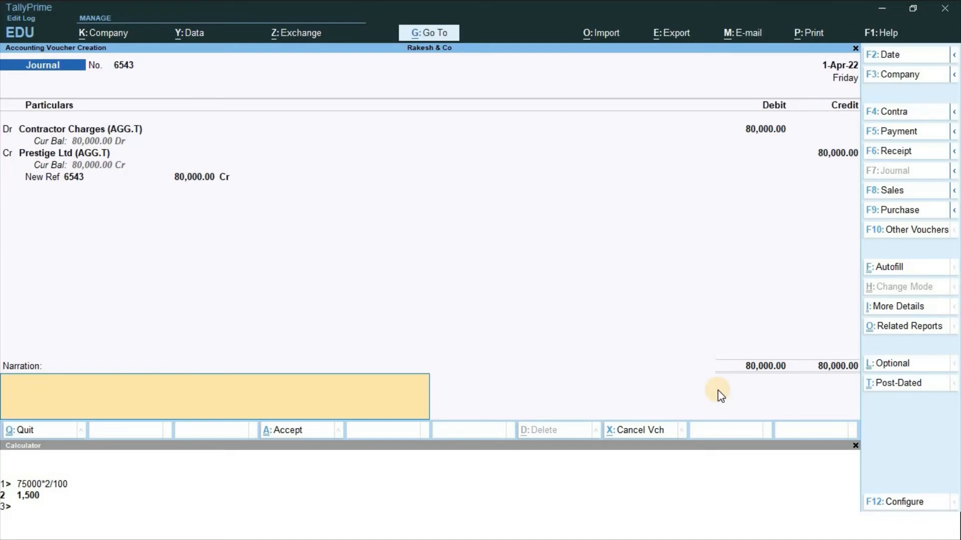
Discard the unsaved 80,000 Contractor Charges journal 6543 without saving, back to Gateway of Tally
{"action": "key", "text": "Escape"}
{"action": "key", "text": "Return"}
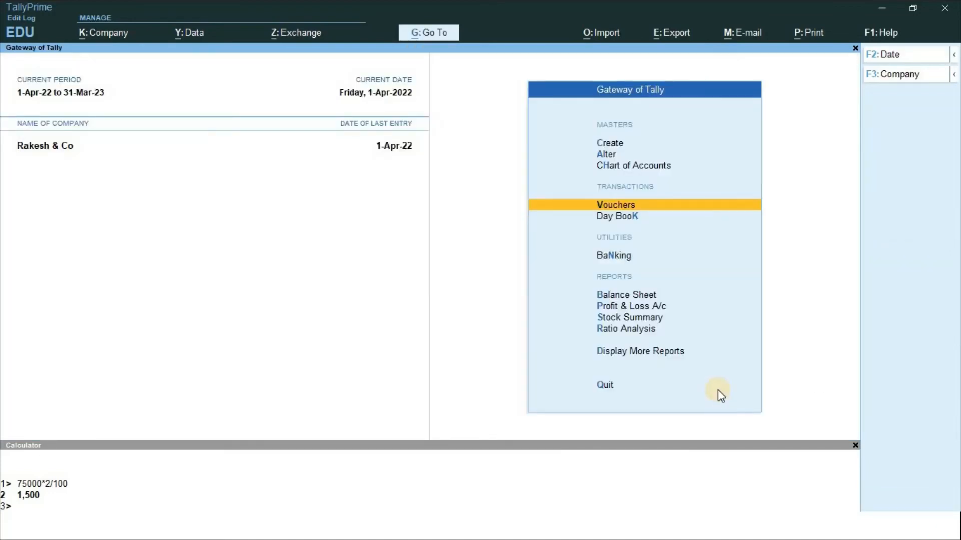
Open new journal 6543 and debit Contractor Charges (AGG.T) with 2,50,000
{"action": "key", "text": "Return"}
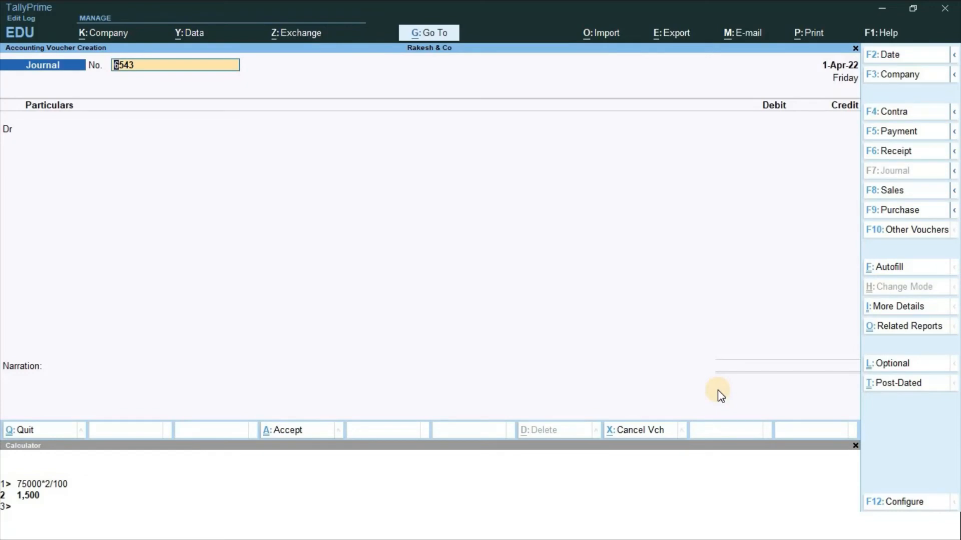
{"action": "key", "text": "Return"}
{"action": "type", "text": "Cont"}
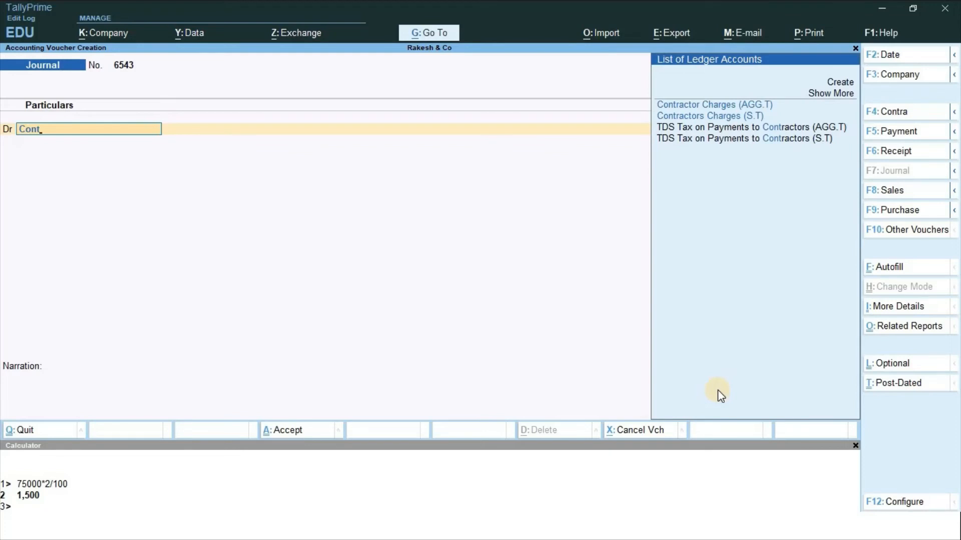
{"action": "key", "text": "Down"}
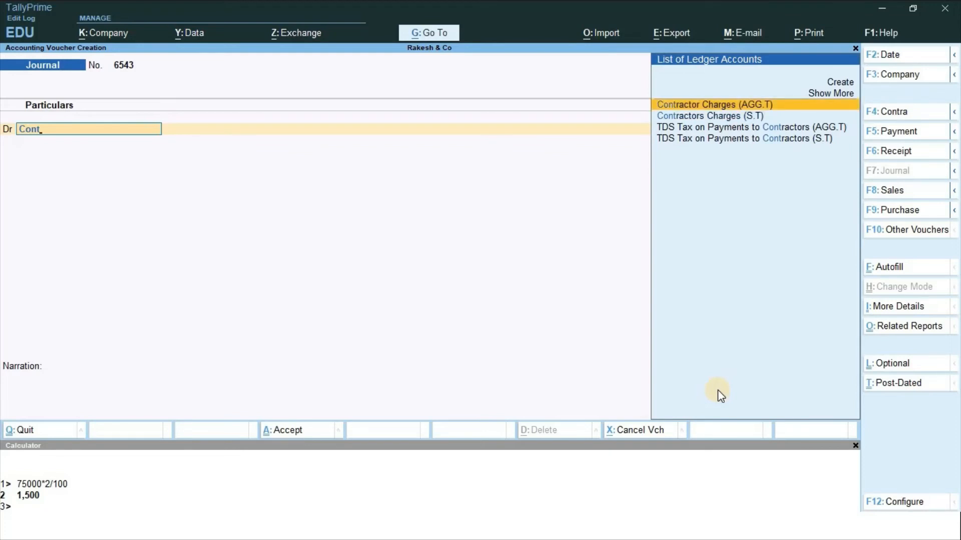
{"action": "key", "text": "Return"}
{"action": "key", "text": "alt+Tab"}
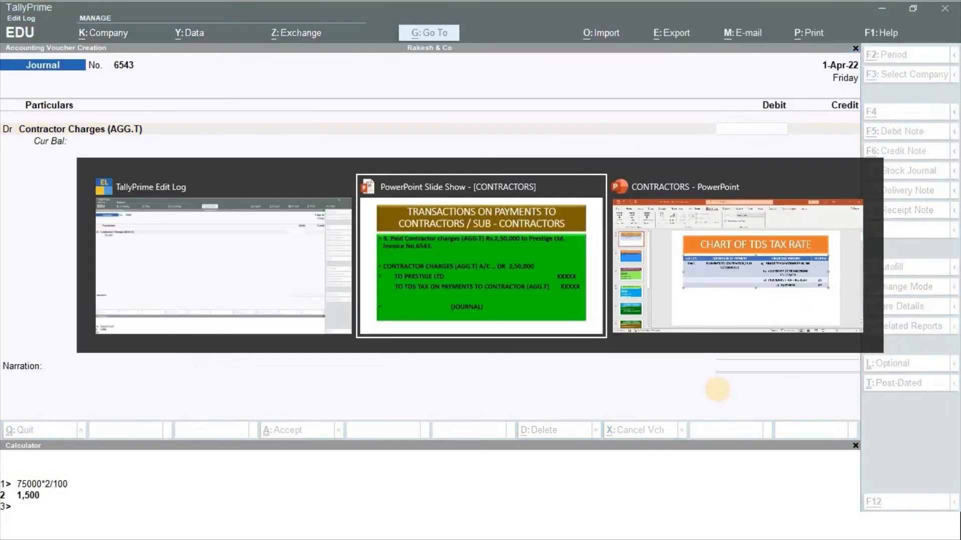
{"action": "key", "text": "alt+Tab"}
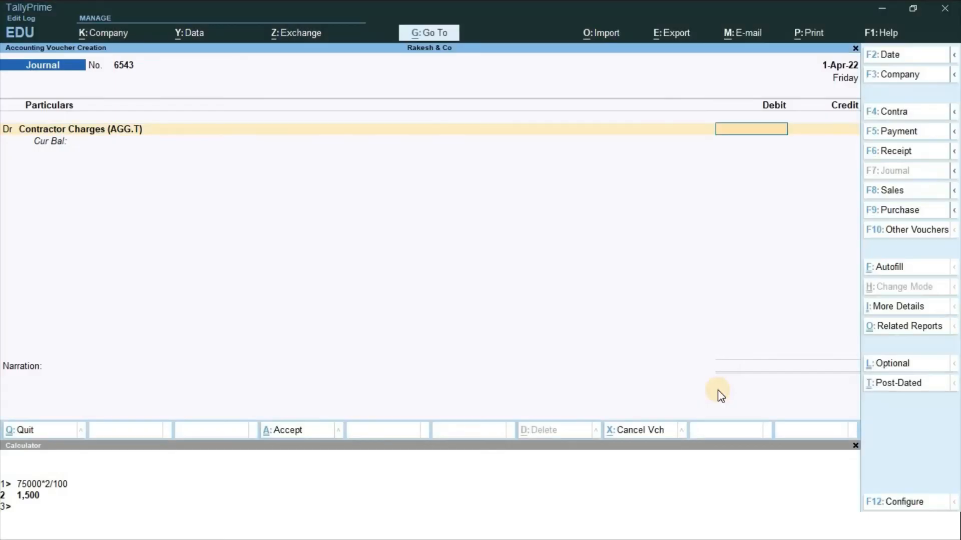
{"action": "type", "text": "250000"}
{"action": "key", "text": "Return"}
{"action": "key", "text": "Return"}
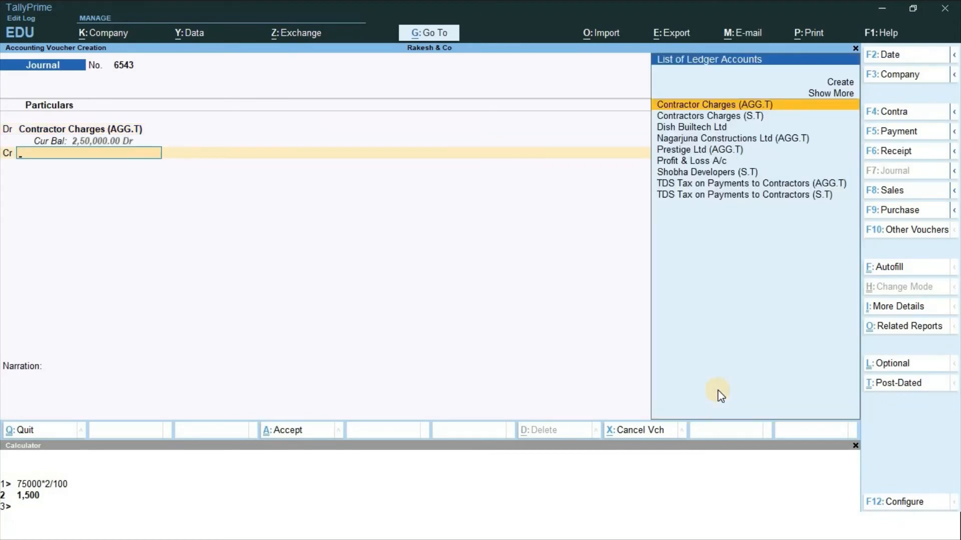
Credit Prestige Ltd (AGG.T) with 2,45,000
{"action": "key", "text": "alt+Tab"}
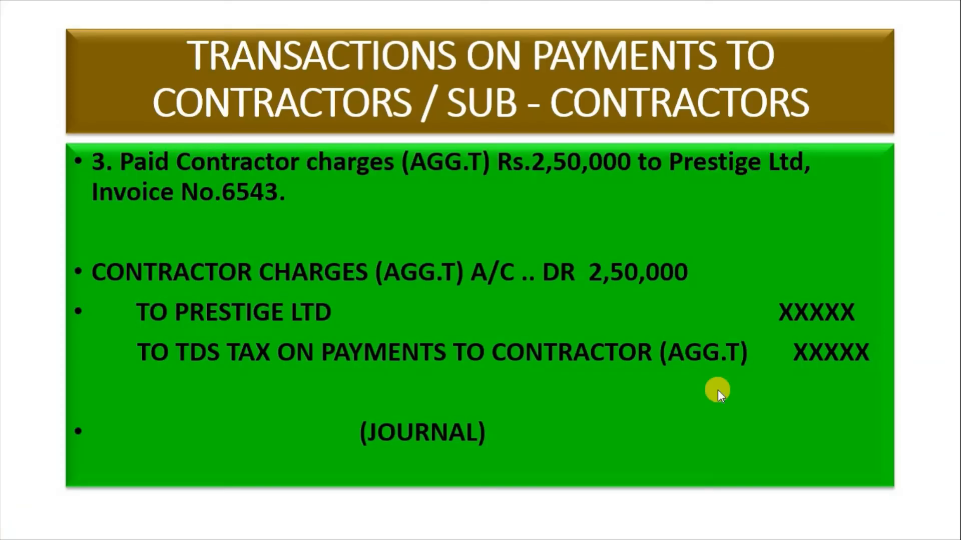
{"action": "key", "text": "alt+Tab"}
{"action": "type", "text": "Pre"}
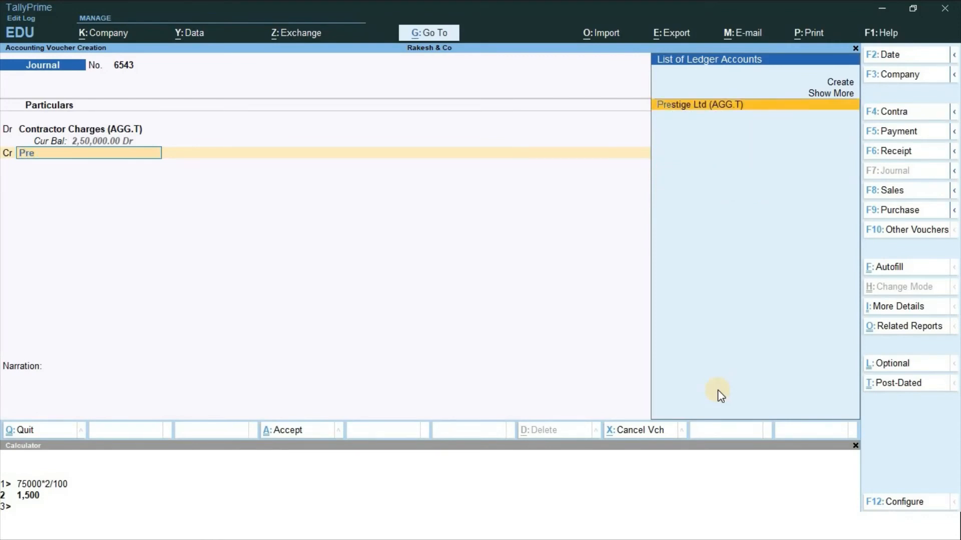
{"action": "key", "text": "Return"}
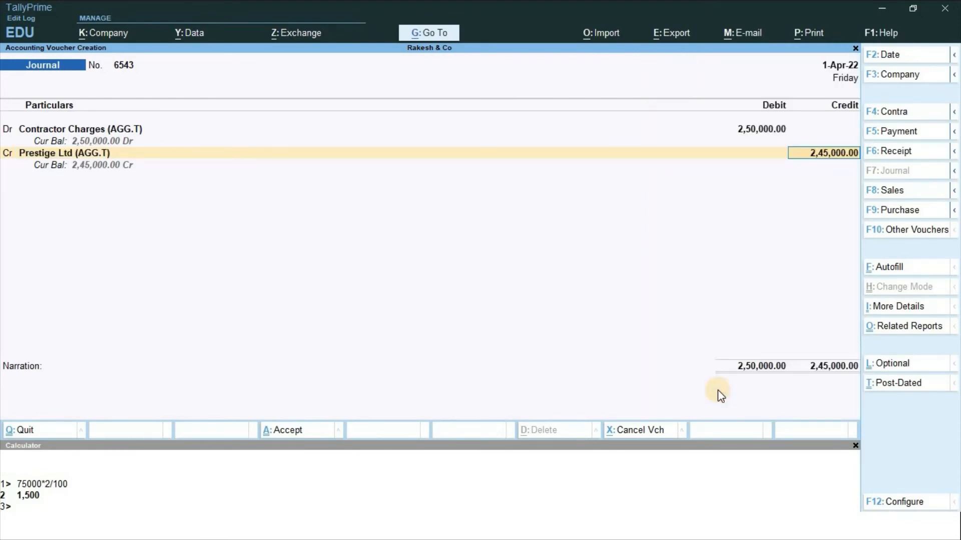
{"action": "key", "text": "Return"}
Add a second New Ref 6543 of 5,000 Dr, calculated as 250000*2/100, in Bill-wise Details
{"action": "key", "text": "Return"}
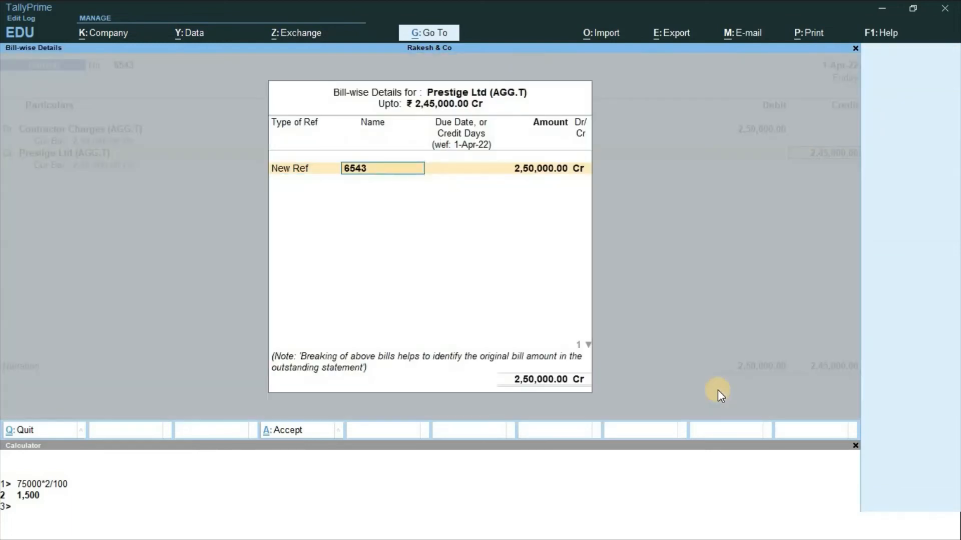
{"action": "key", "text": "Return"}
{"action": "key", "text": "Return"}
{"action": "key", "text": "Return"}
{"action": "key", "text": "Return"}
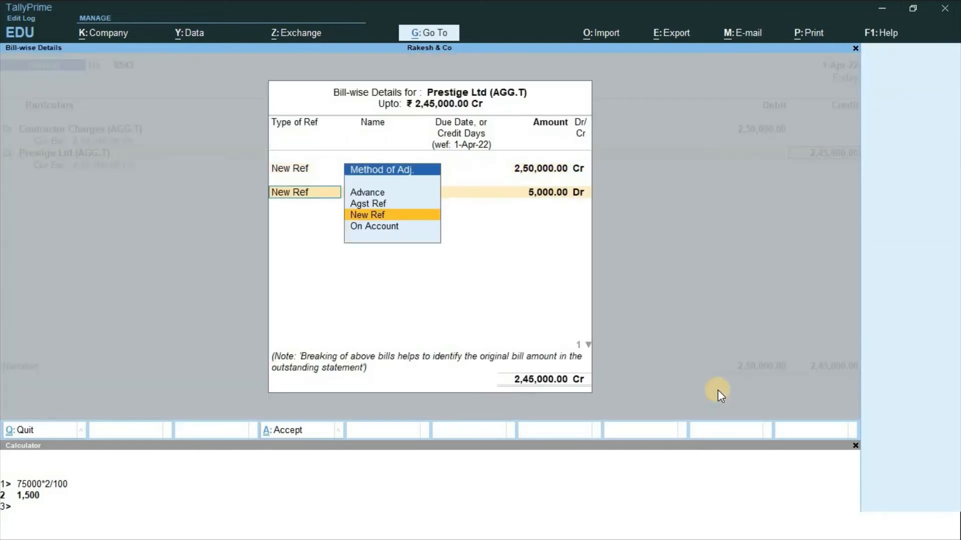
{"action": "key", "text": "Return"}
{"action": "key", "text": "Return"}
{"action": "key", "text": "Return"}
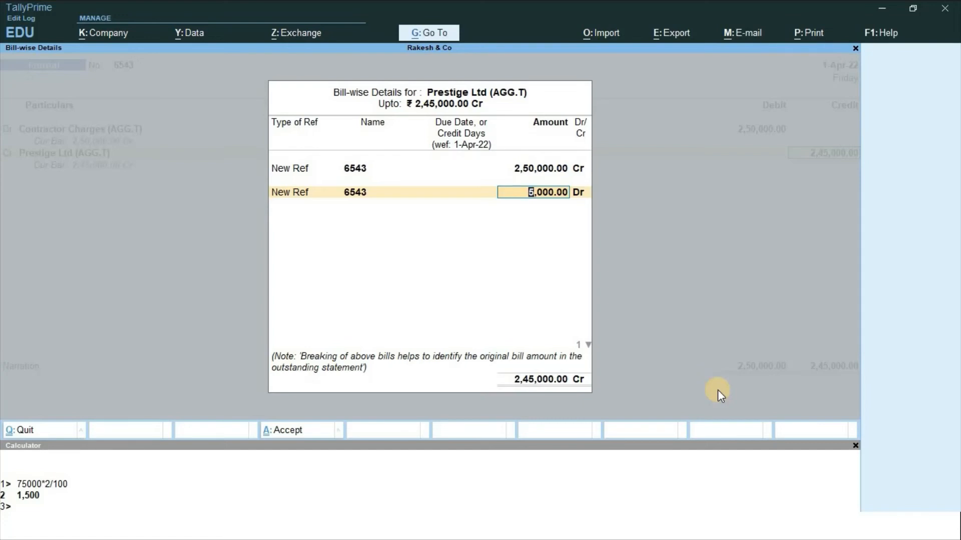
{"action": "key", "text": "ctrl"}
{"action": "key", "text": "ctrl+n"}
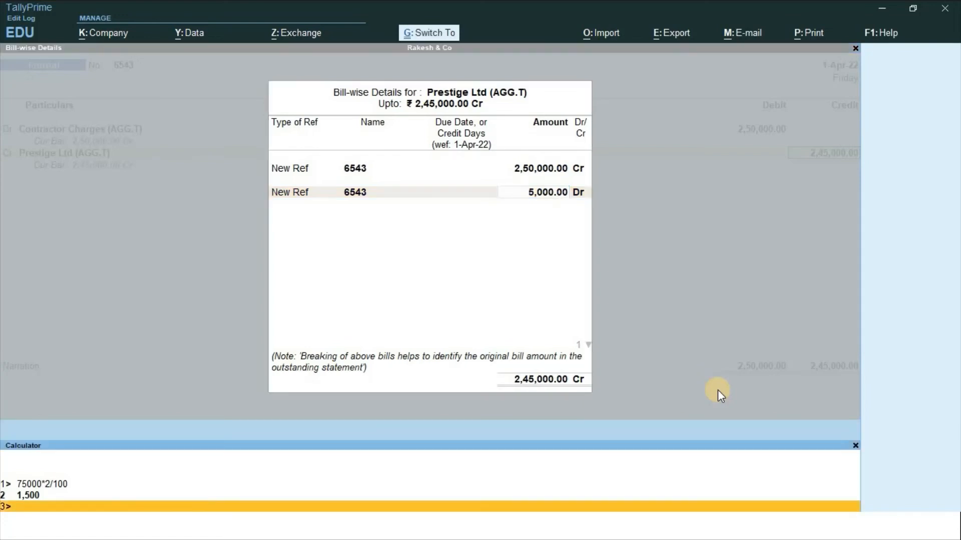
{"action": "type", "text": "250000"}
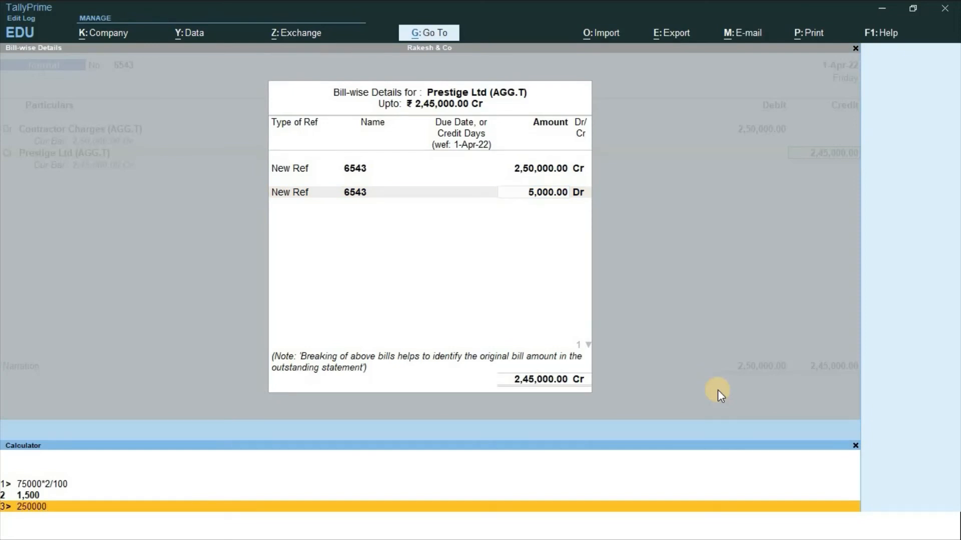
{"action": "type", "text": "*2/100"}
{"action": "key", "text": "Return"}
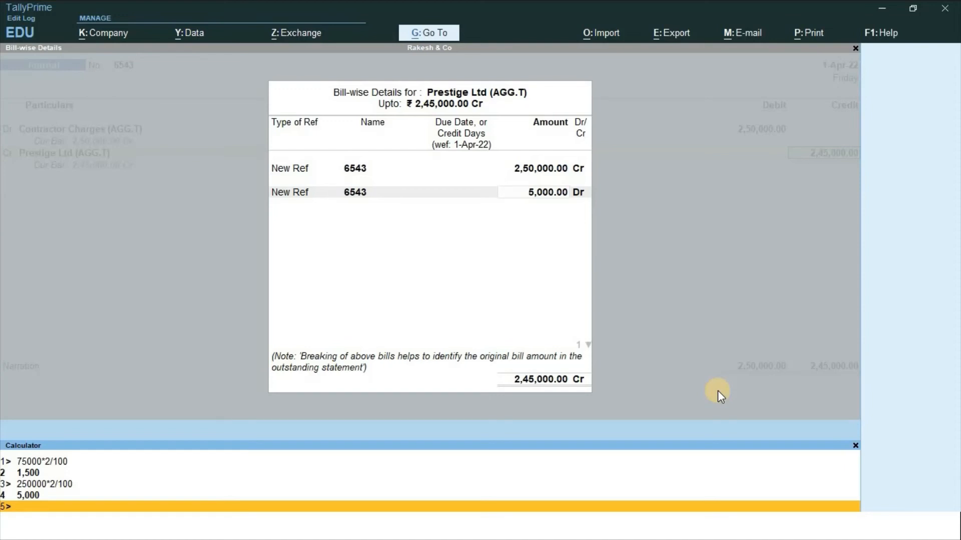
{"action": "key", "text": "ctrl+m"}
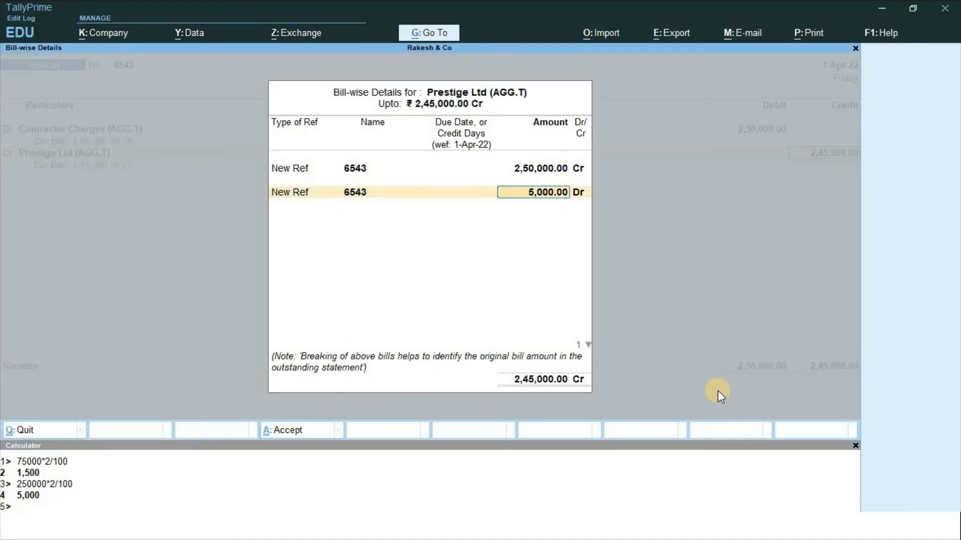
{"action": "key", "text": "Return"}
{"action": "key", "text": "Return"}
{"action": "type", "text": "c"}
{"action": "key", "text": "Return"}
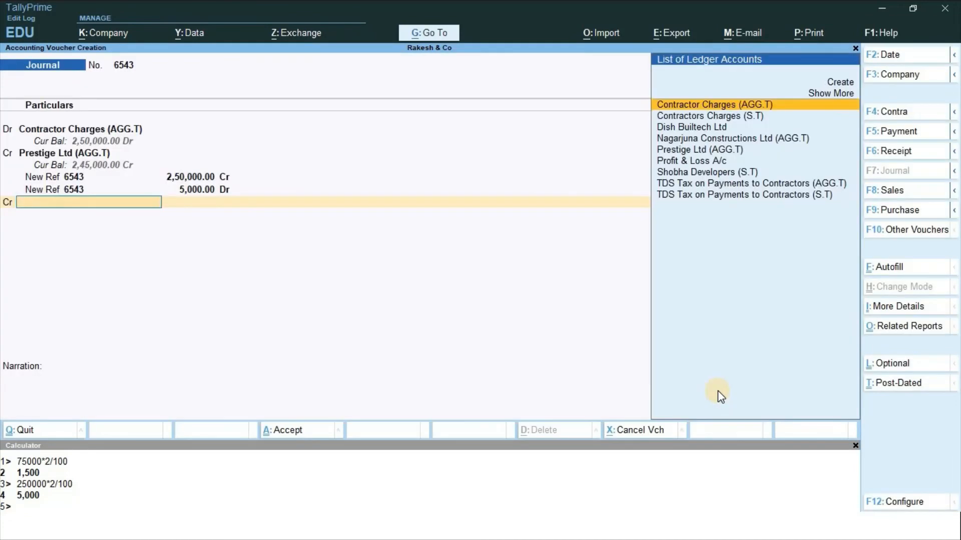
Credit TDS Tax on Payments to Contractors (AGG.T) 5,000 and submit the balanced journal
{"action": "type", "text": "Tds"}
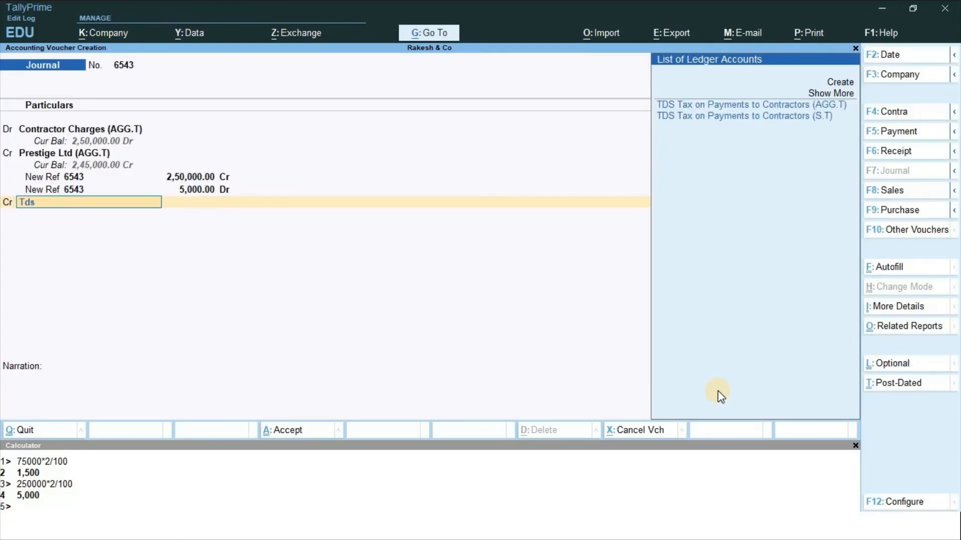
{"action": "key", "text": "Down"}
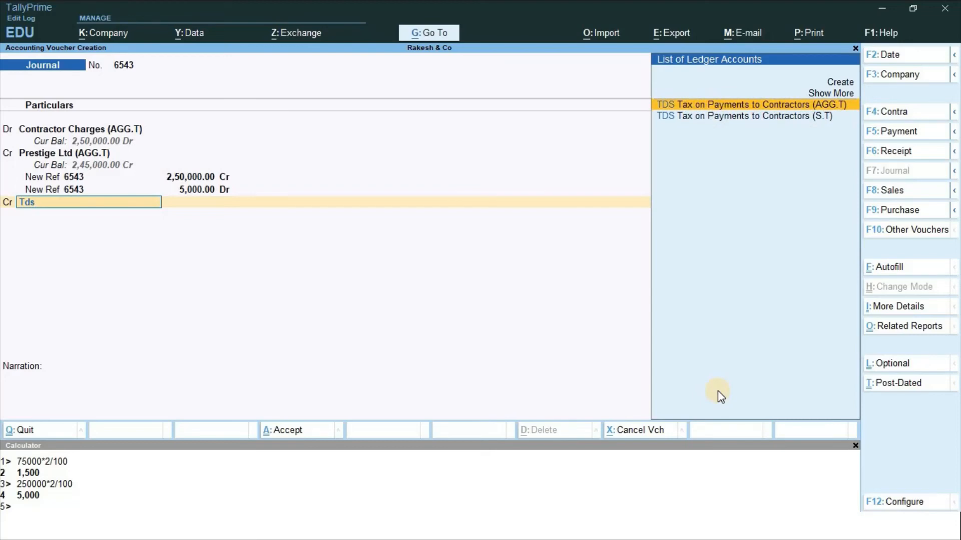
{"action": "key", "text": "Return"}
{"action": "key", "text": "Return"}
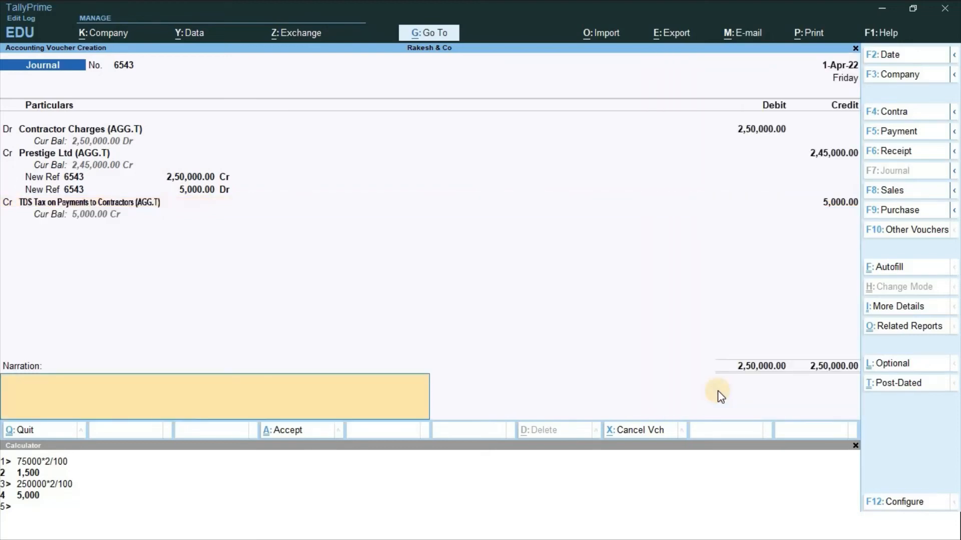
{"action": "key", "text": "Return"}
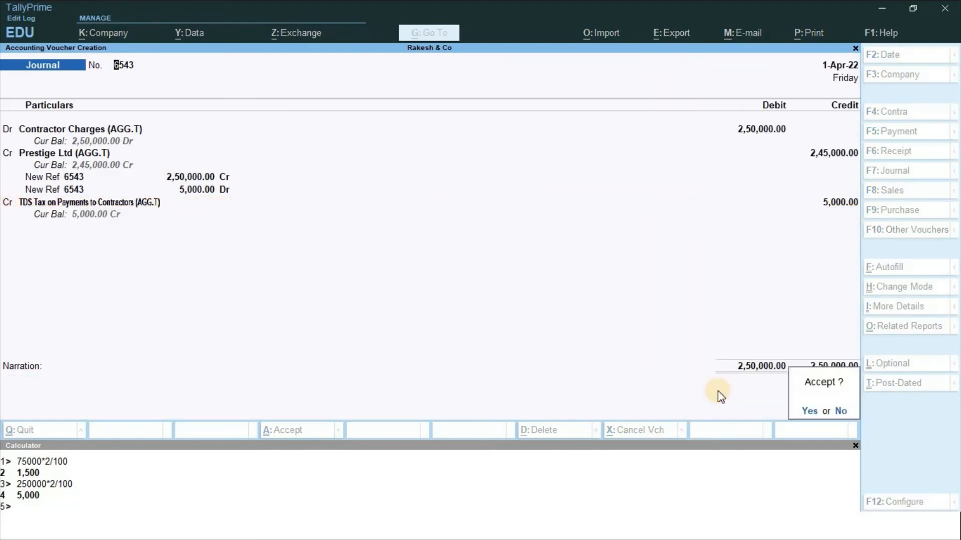
{"action": "key", "text": "Return"}
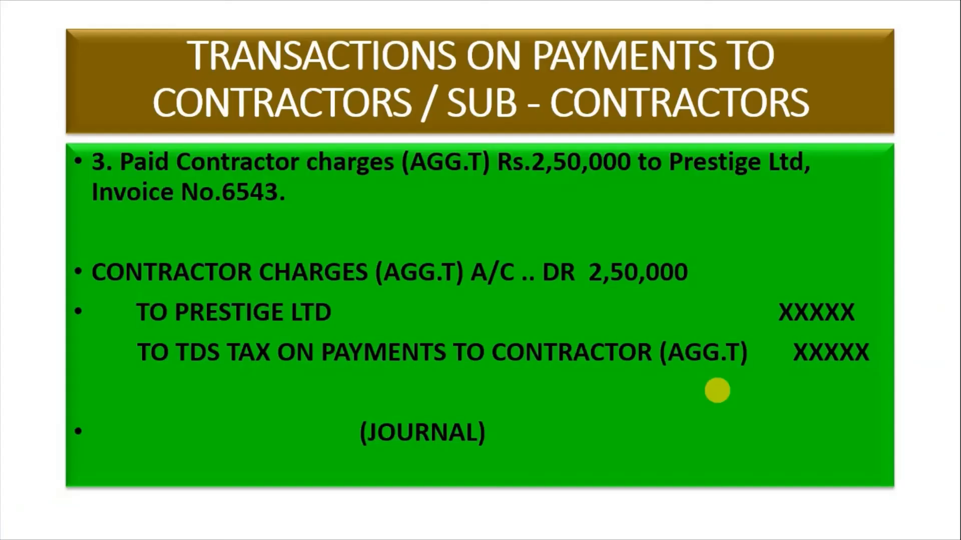
Advance to slide 4 on Nagarjuna Constructions' 4,25,000 contractor charges and return to TallyPrime
{"action": "key", "text": "Right"}
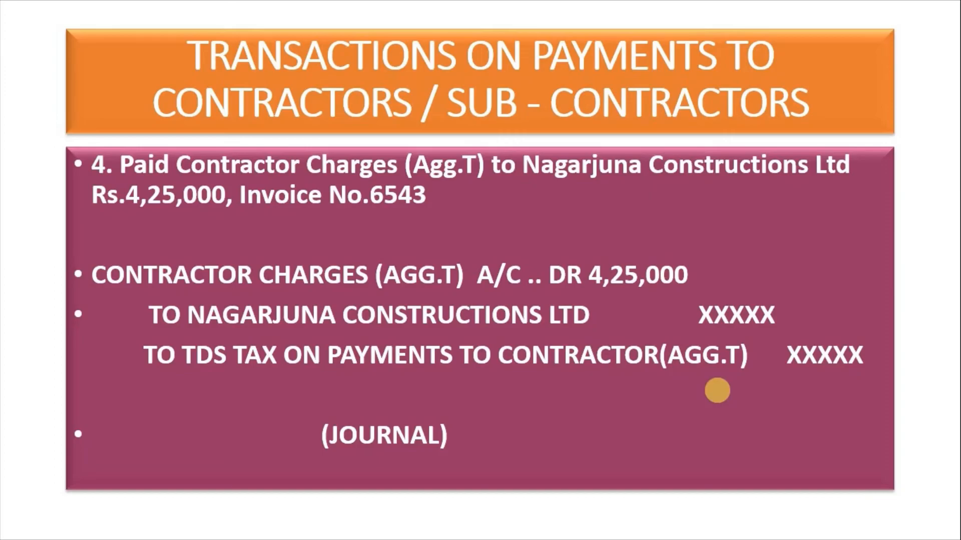
{"action": "key", "text": "alt+Tab"}
{"action": "key", "text": "alt+Tab"}
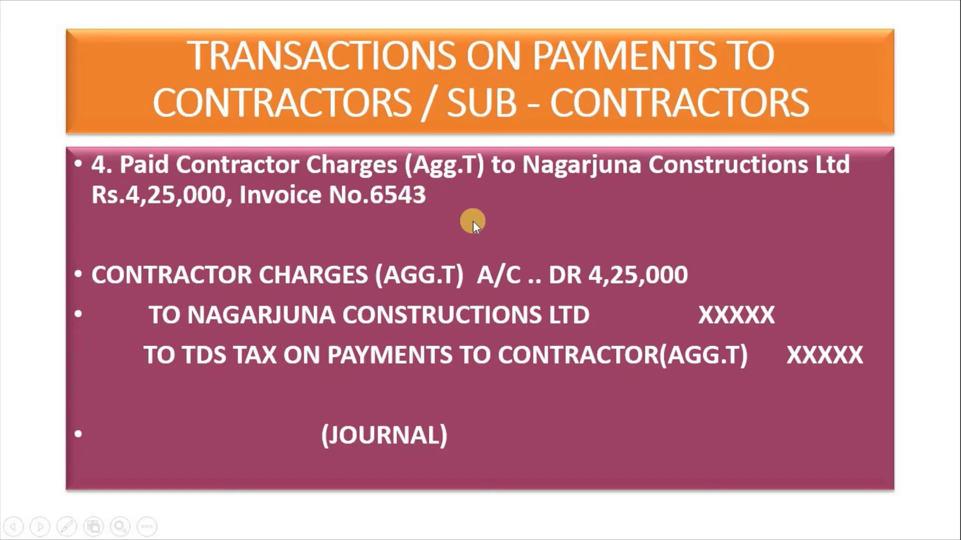
{"action": "key", "text": "alt+Tab"}
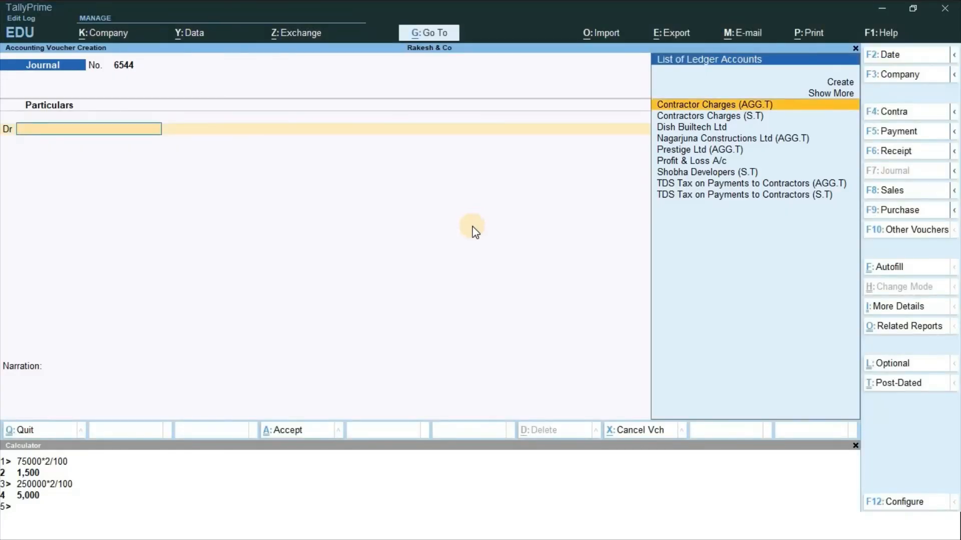
Debit Contractor Charges (AGG.T) with 4,25,000 in journal 6544
{"action": "type", "text": "Cont"}
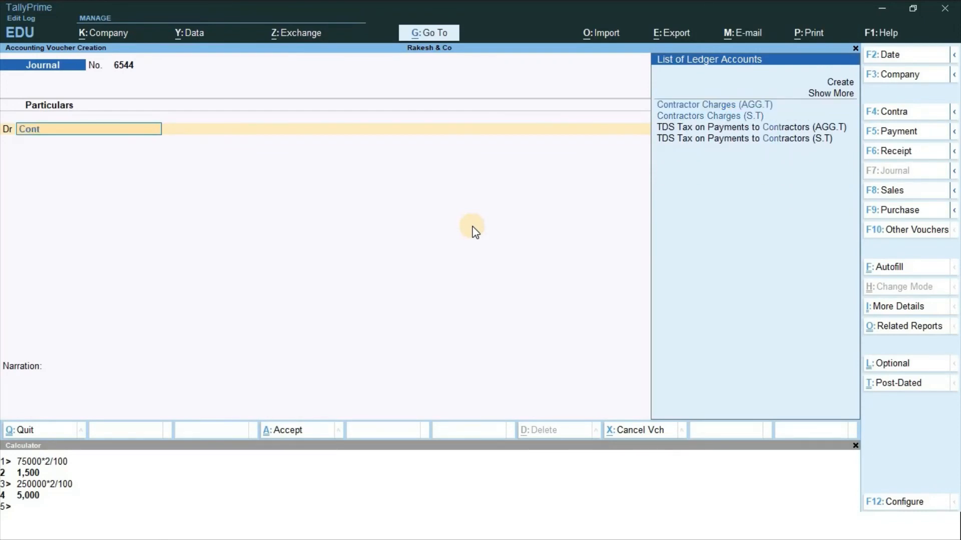
{"action": "key", "text": "Down"}
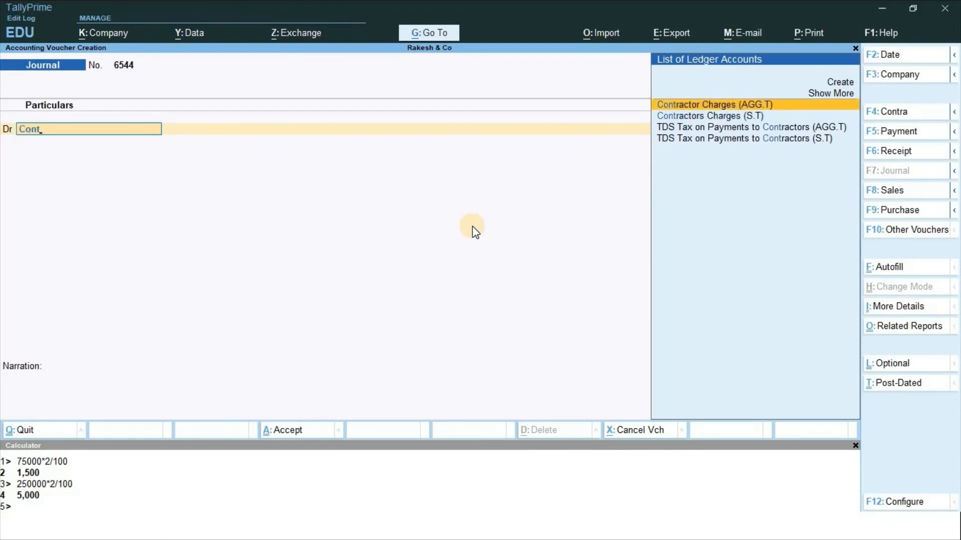
{"action": "key", "text": "Down"}
{"action": "key", "text": "Up"}
{"action": "key", "text": "Return"}
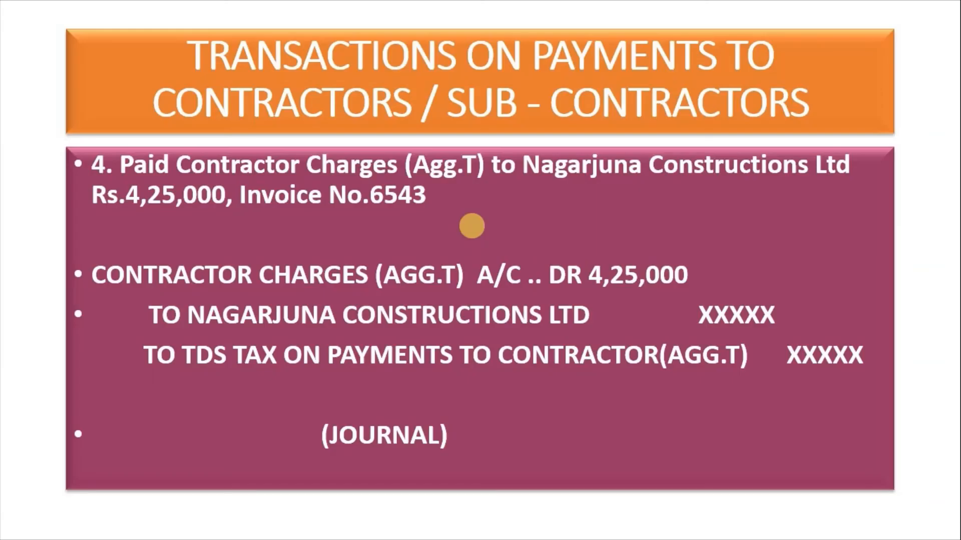
{"action": "key", "text": "alt+Tab"}
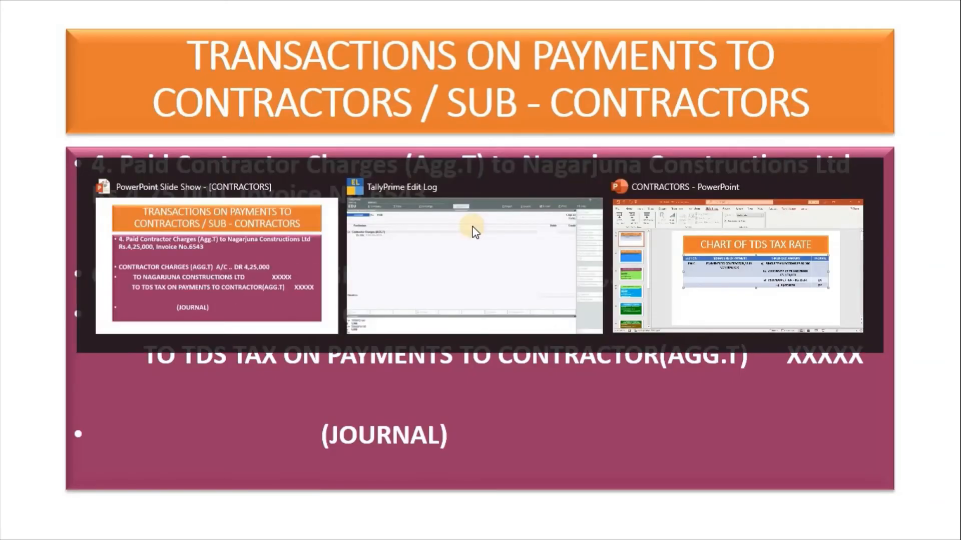
{"action": "type", "text": "425000"}
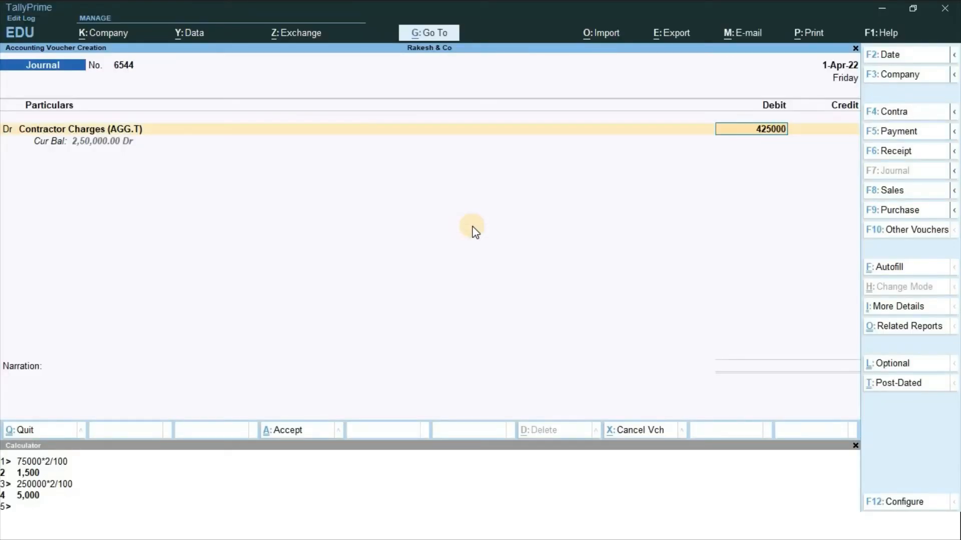
{"action": "key", "text": "Return"}
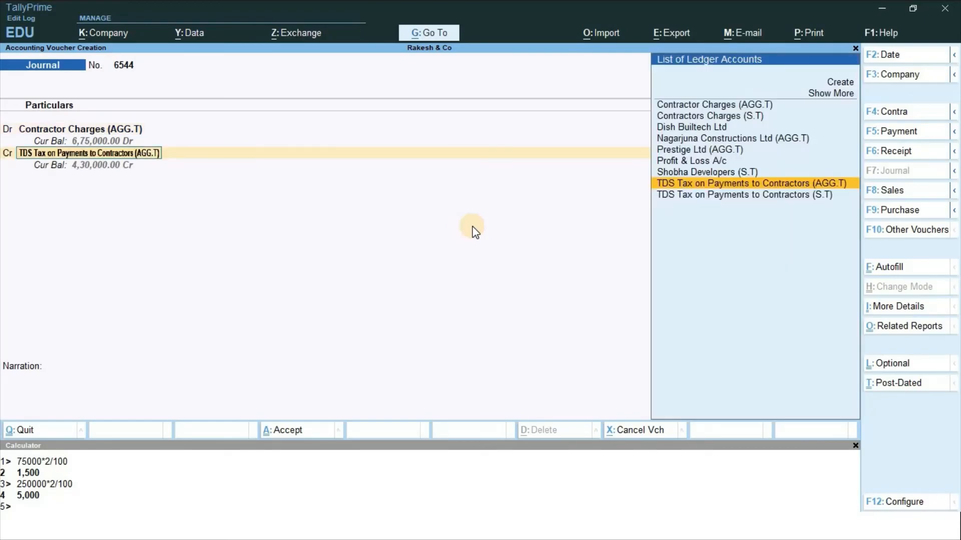
Credit Nagarjuna Constructions Ltd (AGG.T) with 4,20,750
{"action": "key", "text": "alt+Tab"}
{"action": "key", "text": "alt+Tab"}
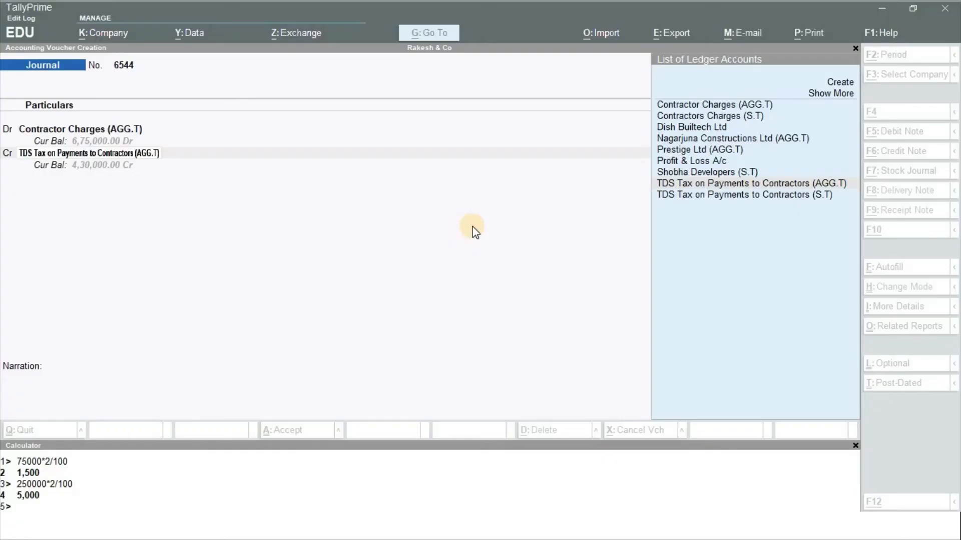
{"action": "type", "text": "Nag"}
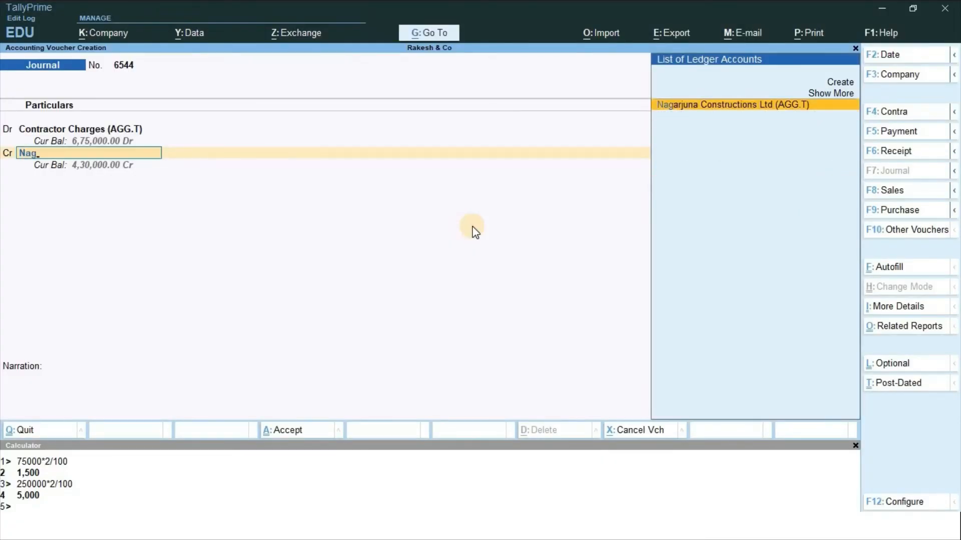
{"action": "key", "text": "Return"}
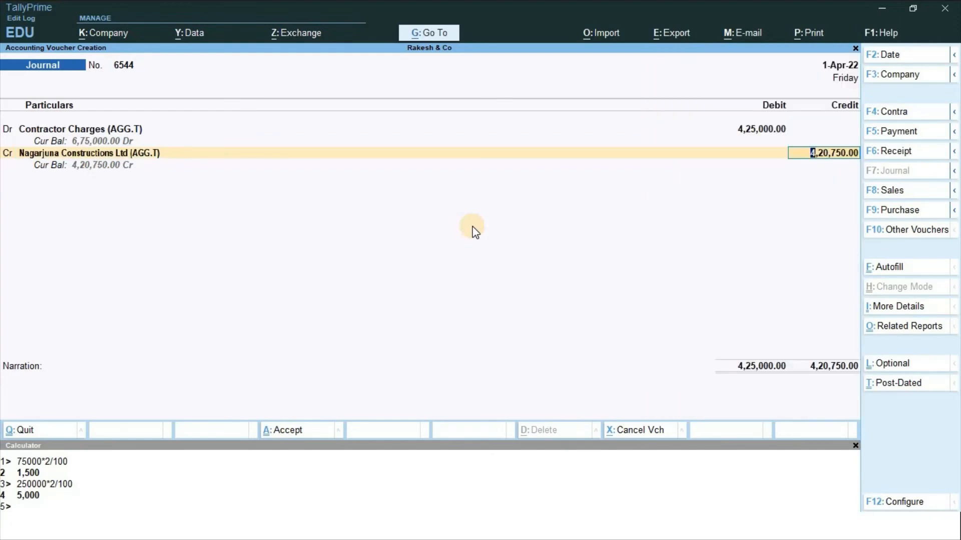
{"action": "key", "text": "Return"}
Split bill New Ref 6544 into 4,25,000 Cr and 4,250 Dr in Bill-wise Details
{"action": "key", "text": "Return"}
{"action": "key", "text": "Return"}
{"action": "key", "text": "Return"}
{"action": "key", "text": "Return"}
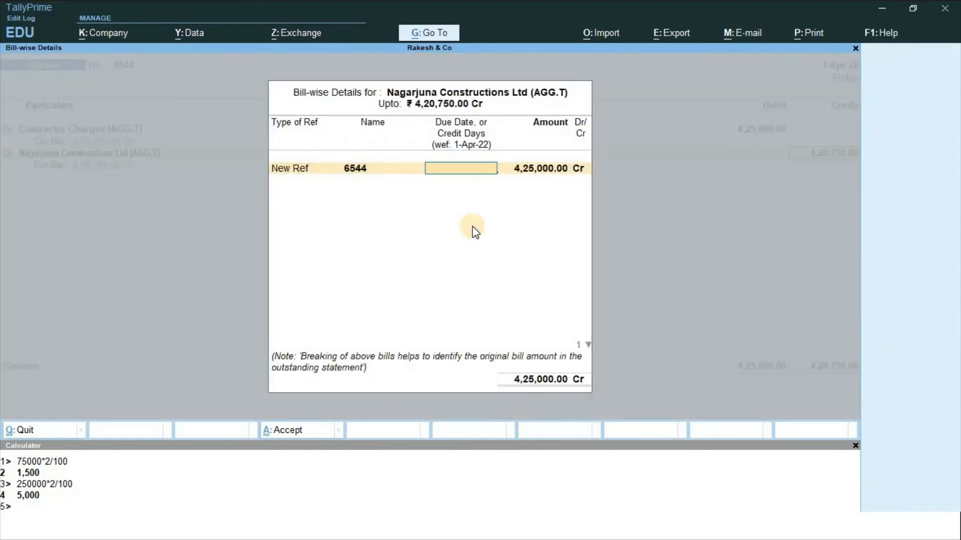
{"action": "key", "text": "Return"}
{"action": "key", "text": "Return"}
{"action": "key", "text": "Return"}
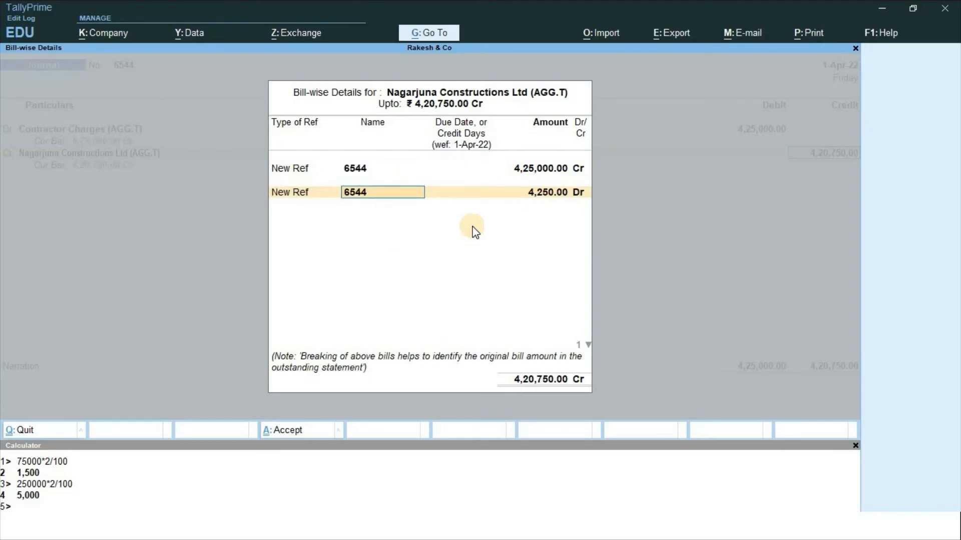
{"action": "key", "text": "Return"}
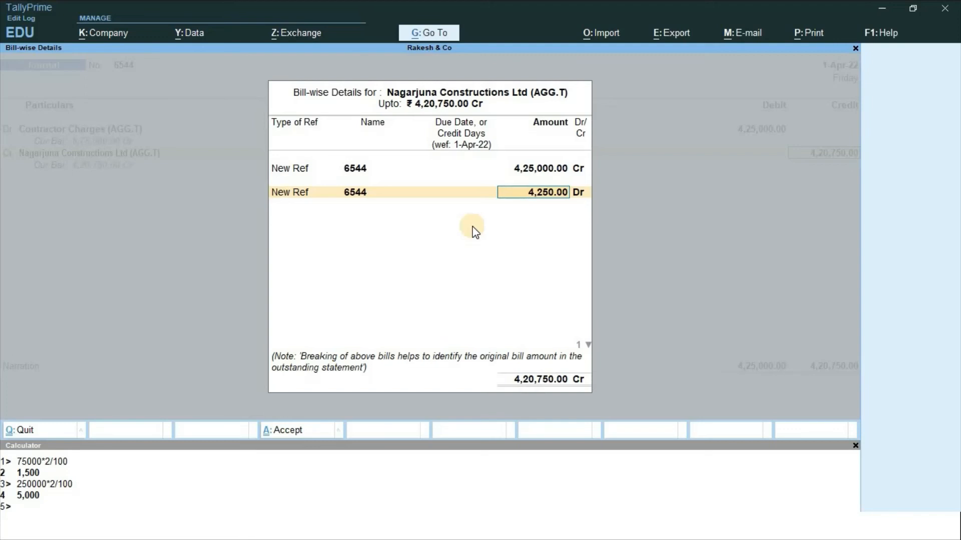
{"action": "key", "text": "Return"}
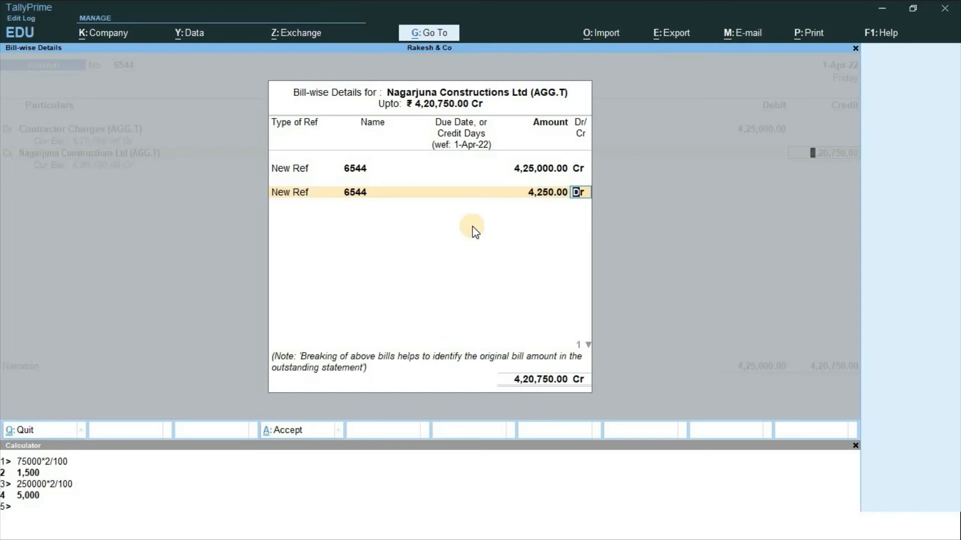
{"action": "key", "text": "Return"}
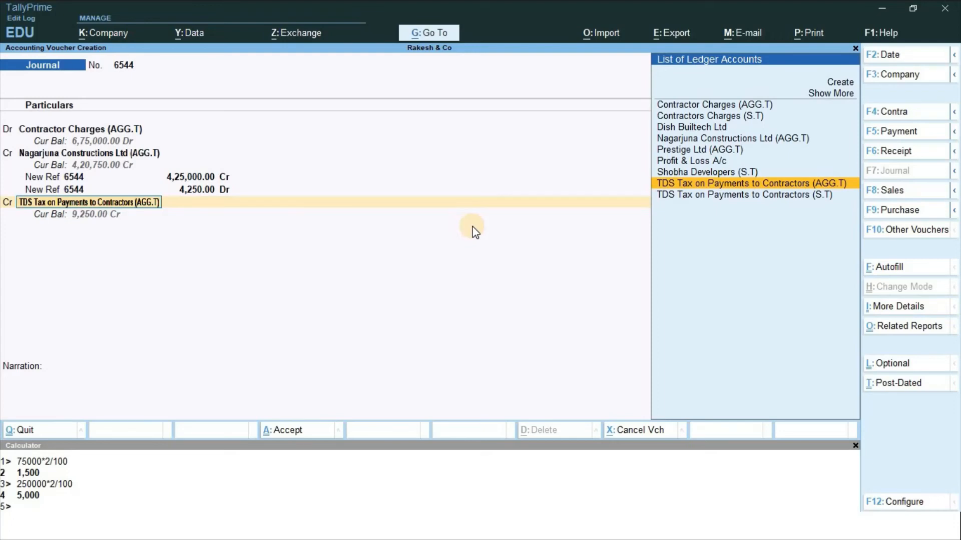
Credit the TDS contractors ledger 4,250 and submit journal 6544 for saving
{"action": "key", "text": "Return"}
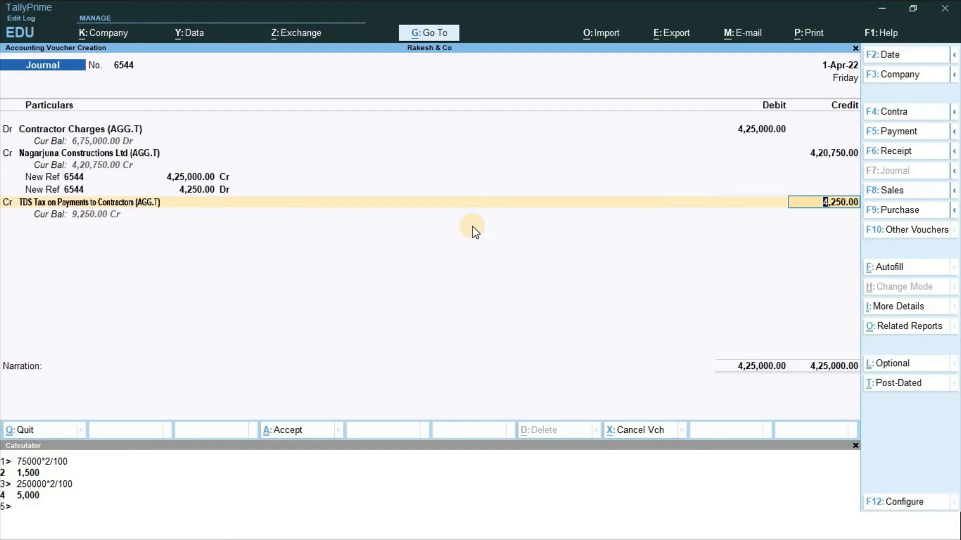
{"action": "key", "text": "Return"}
{"action": "key", "text": "Return"}
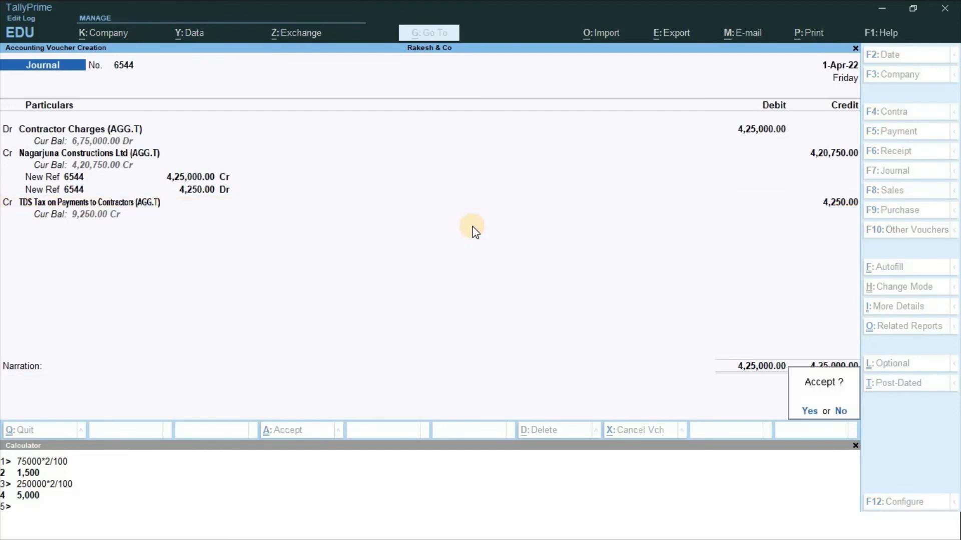
{"action": "key", "text": "Return"}
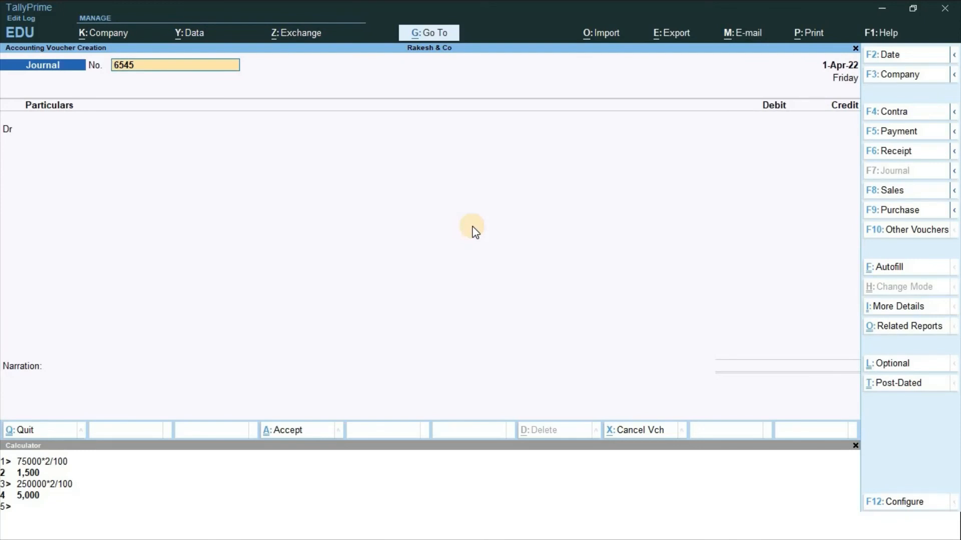
Switch to a Payment voucher and set its number to 1
{"action": "key", "text": "F5"}
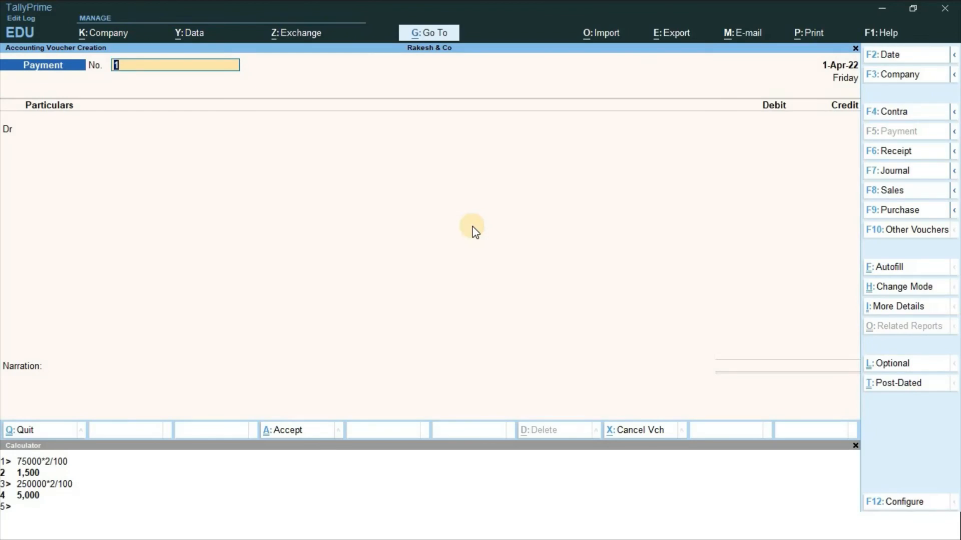
{"action": "type", "text": "tds"}
{"action": "key", "text": "BackSpace"}
{"action": "key", "text": "BackSpace"}
{"action": "key", "text": "BackSpace"}
{"action": "type", "text": "1"}
{"action": "key", "text": "Return"}
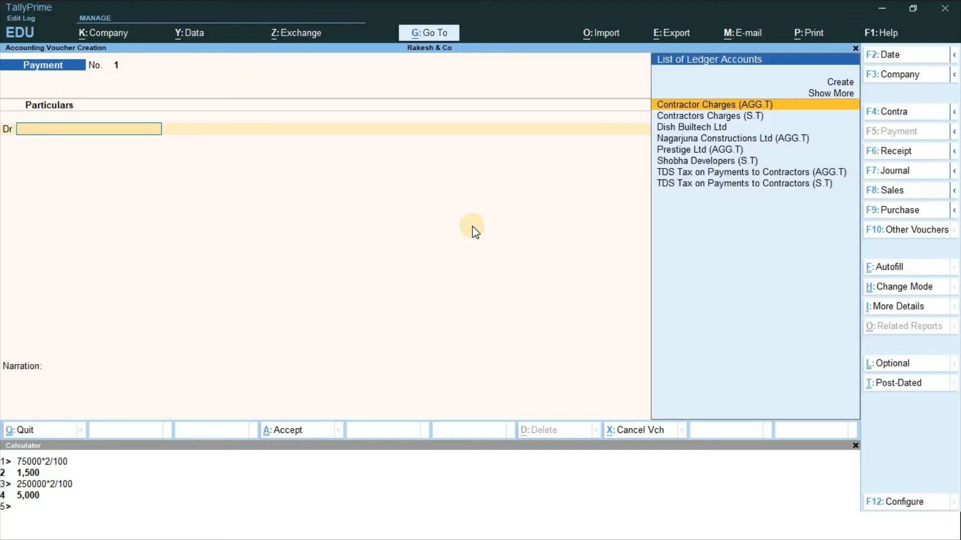
Debit TDS Tax on Payments to Contractors 9,250 against Jrnl/6543/3 and Jrnl/6544/4
{"action": "type", "text": "Tds"}
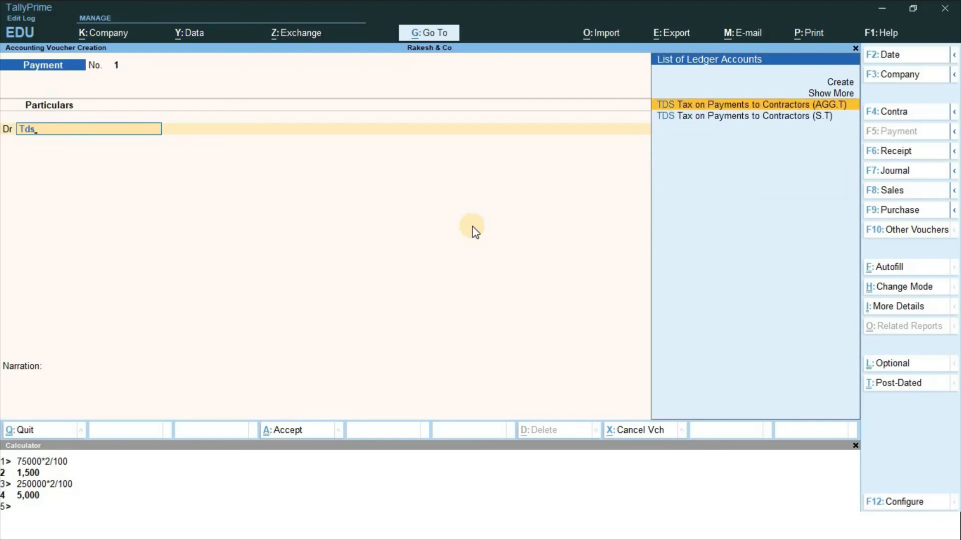
{"action": "key", "text": "Return"}
{"action": "key", "text": "Return"}
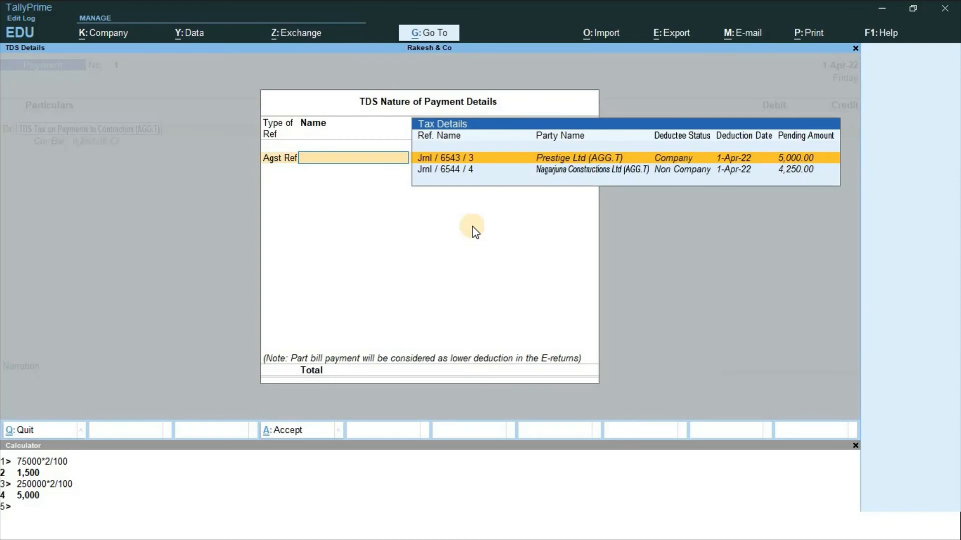
{"action": "key", "text": "Return"}
{"action": "key", "text": "Return"}
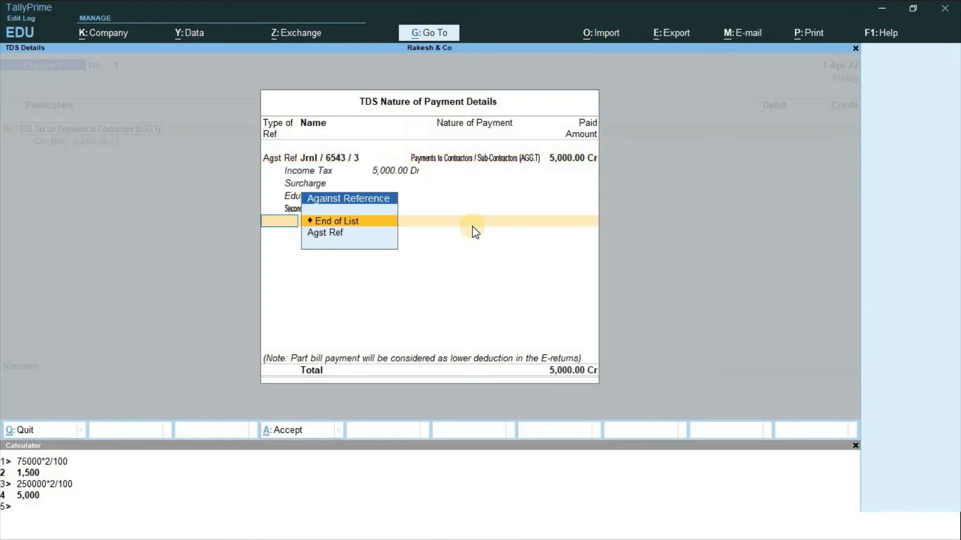
{"action": "key", "text": "Down"}
{"action": "key", "text": "Return"}
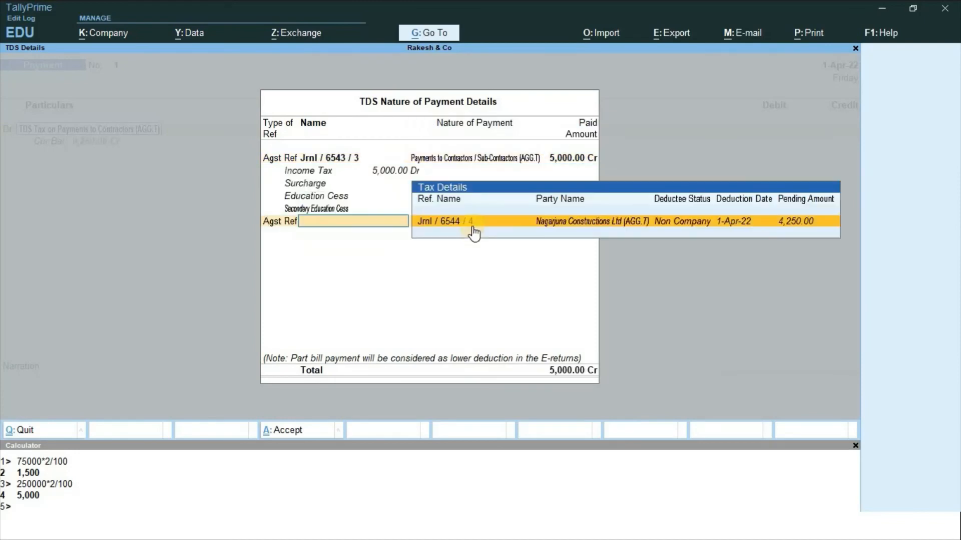
{"action": "key", "text": "Return"}
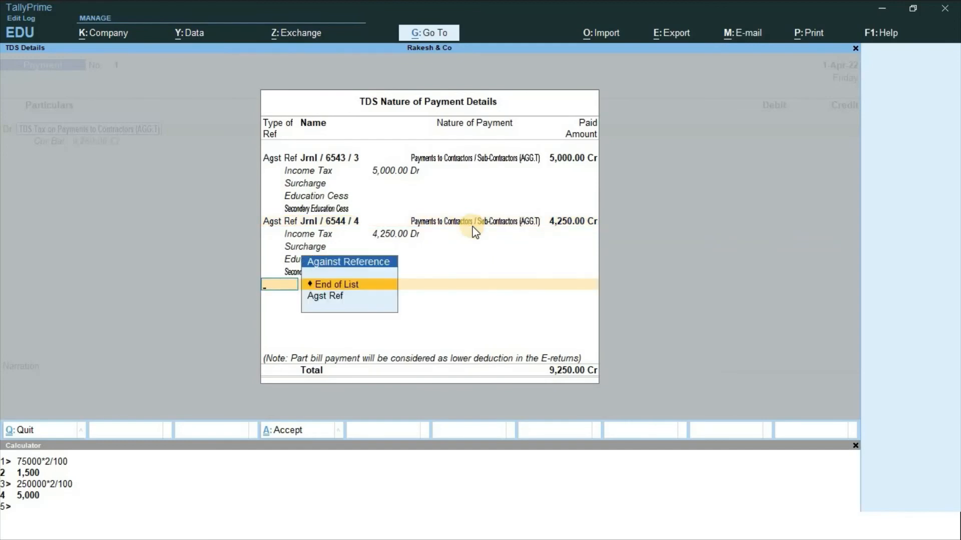
{"action": "key", "text": "Return"}
{"action": "key", "text": "Return"}
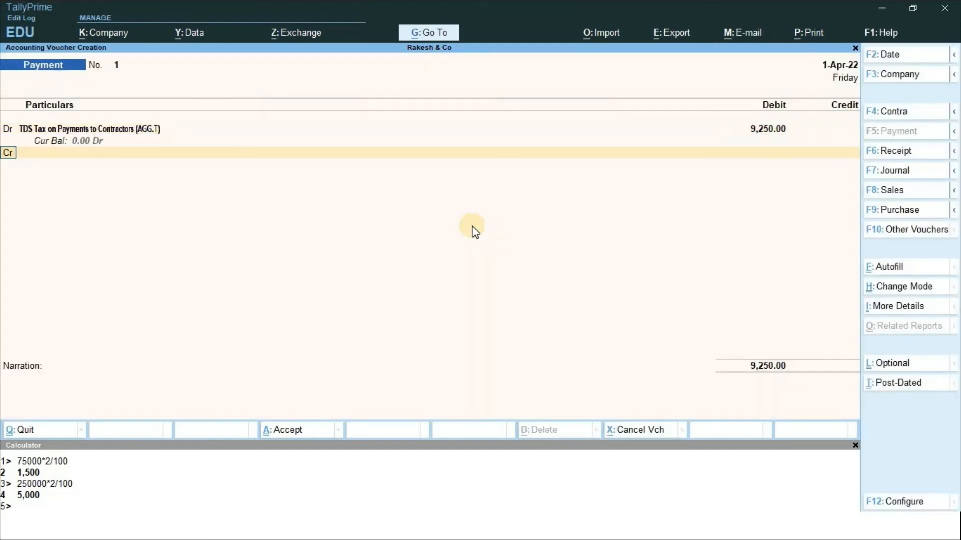
{"action": "key", "text": "Return"}
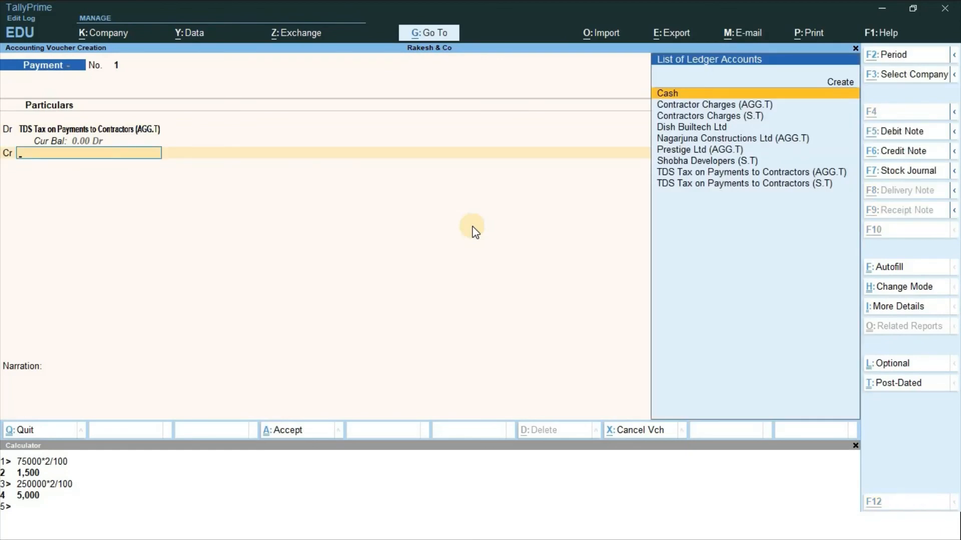
{"action": "key", "text": "alt+c"}
Name the new ledger Canara Bank and place it under Bank Accounts
{"action": "type", "text": "Can"}
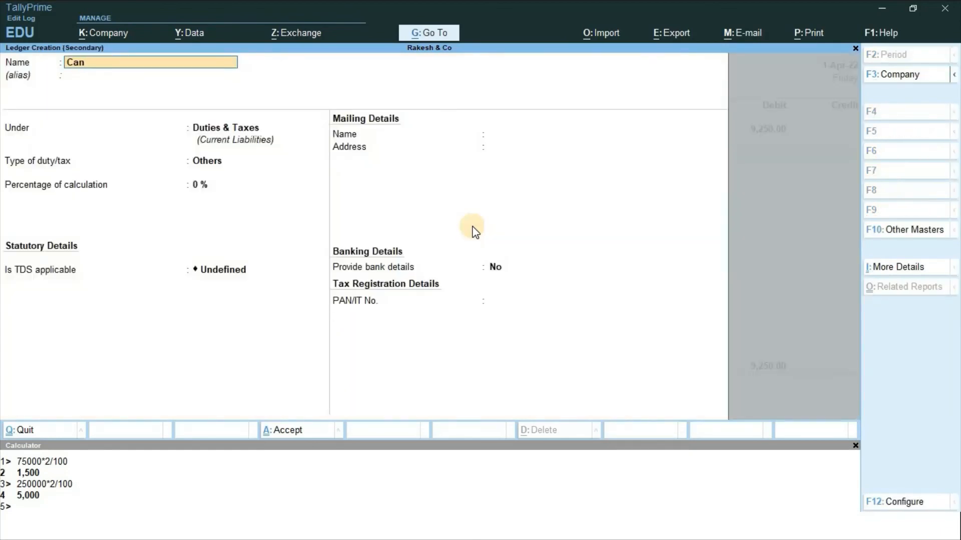
{"action": "type", "text": "ara Bank"}
{"action": "key", "text": "Return"}
{"action": "key", "text": "Return"}
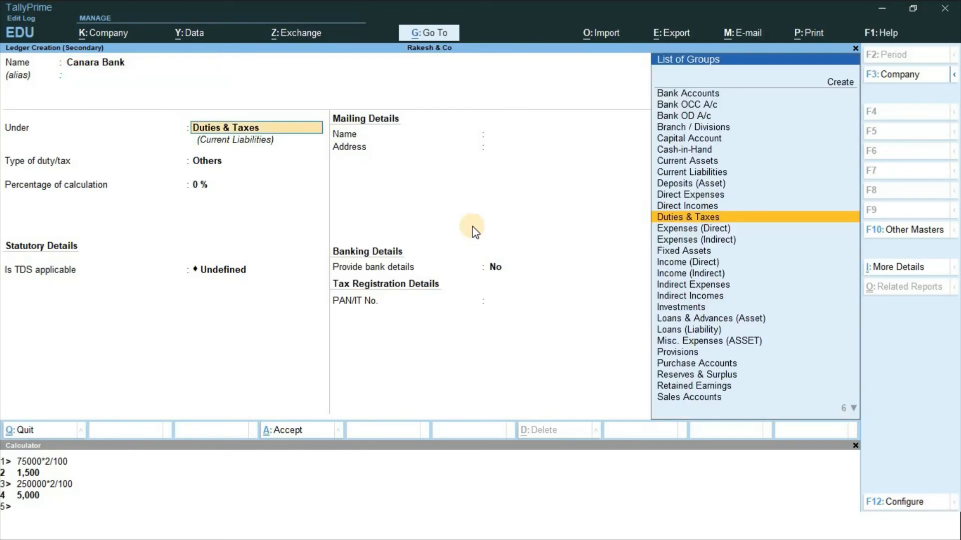
{"action": "type", "text": "B"}
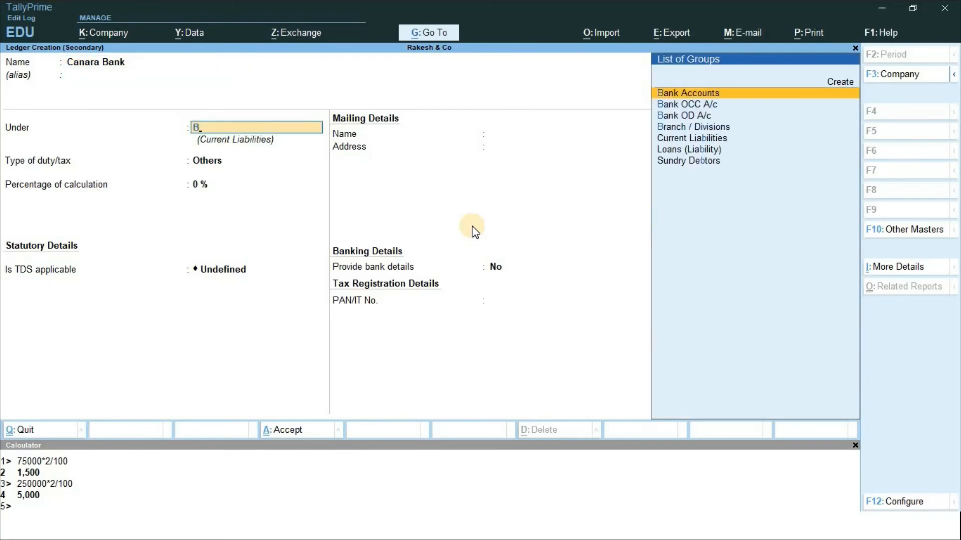
{"action": "key", "text": "Return"}
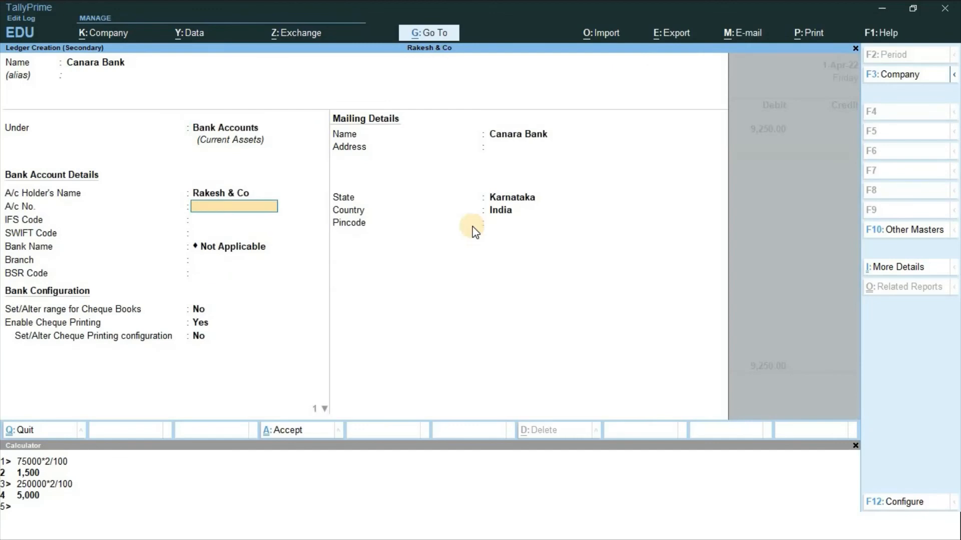
Enter the bank account number and IFS code CNRB0004437, then reach the save prompt
{"action": "key", "text": "Return"}
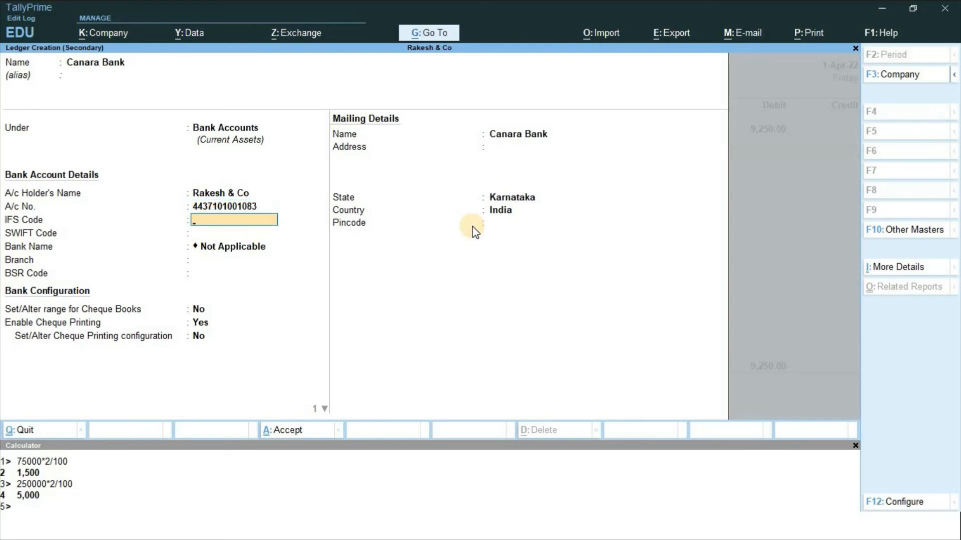
{"action": "type", "text": "CNRB0004437"}
{"action": "key", "text": "Return"}
{"action": "key", "text": "Return"}
{"action": "key", "text": "Return"}
{"action": "key", "text": "Return"}
{"action": "key", "text": "Return"}
{"action": "key", "text": "Return"}
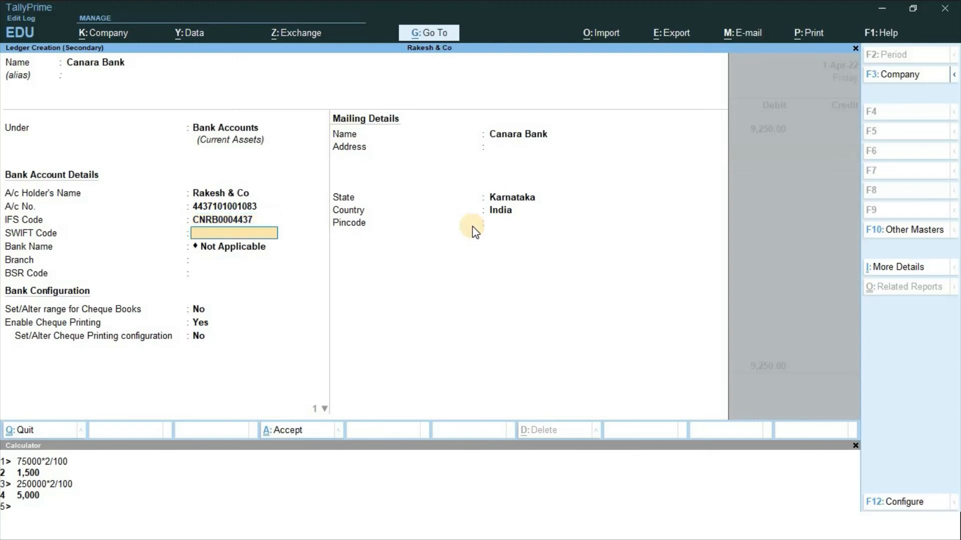
{"action": "key", "text": "Return"}
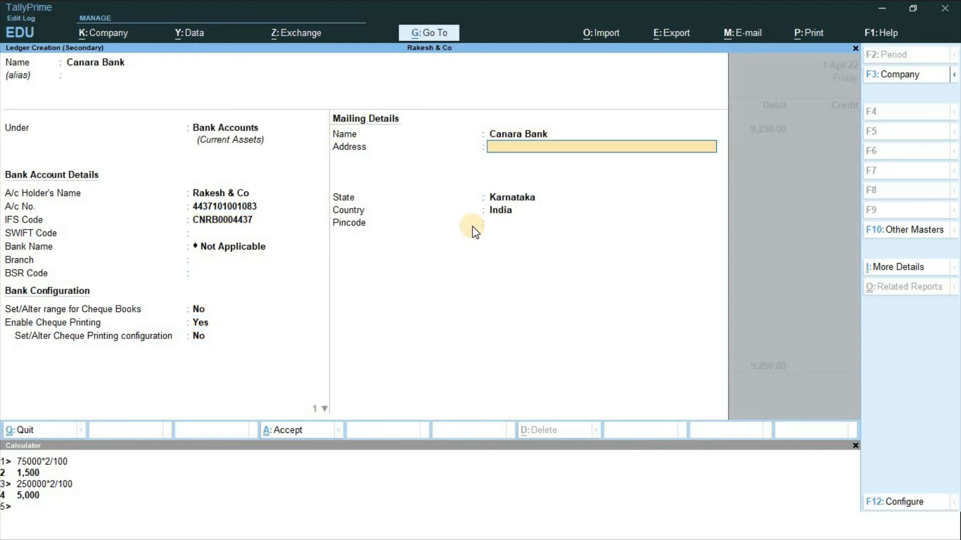
{"action": "key", "text": "Return"}
{"action": "key", "text": "Return"}
{"action": "key", "text": "Return"}
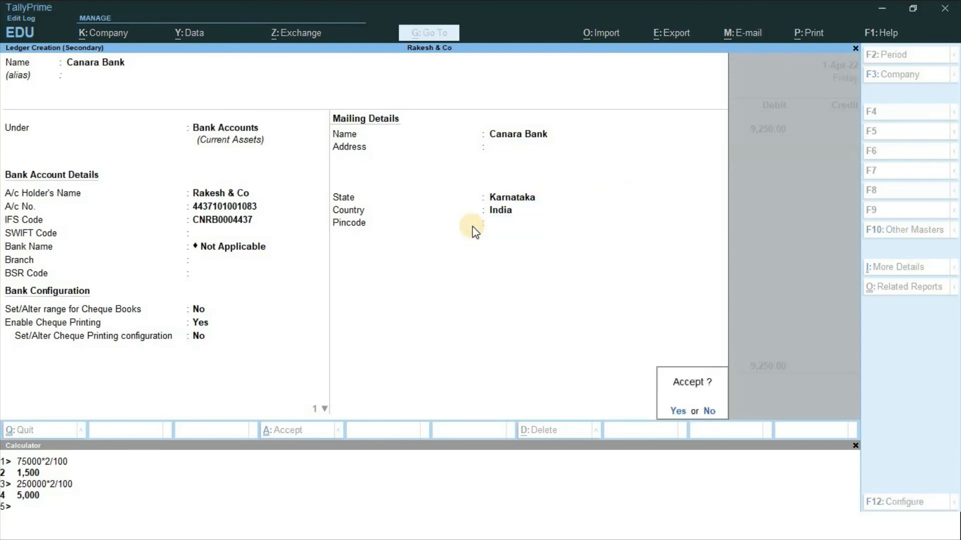
{"action": "key", "text": "n"}
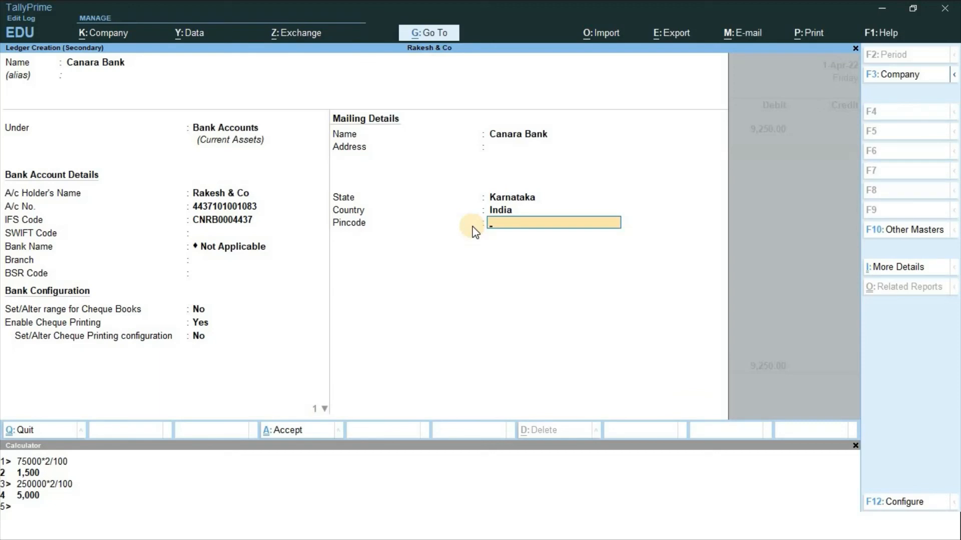
{"action": "key", "text": "Return"}
Save the Canara Bank ledger and credit it 9,250 with a cheque bank allocation
{"action": "key", "text": "y"}
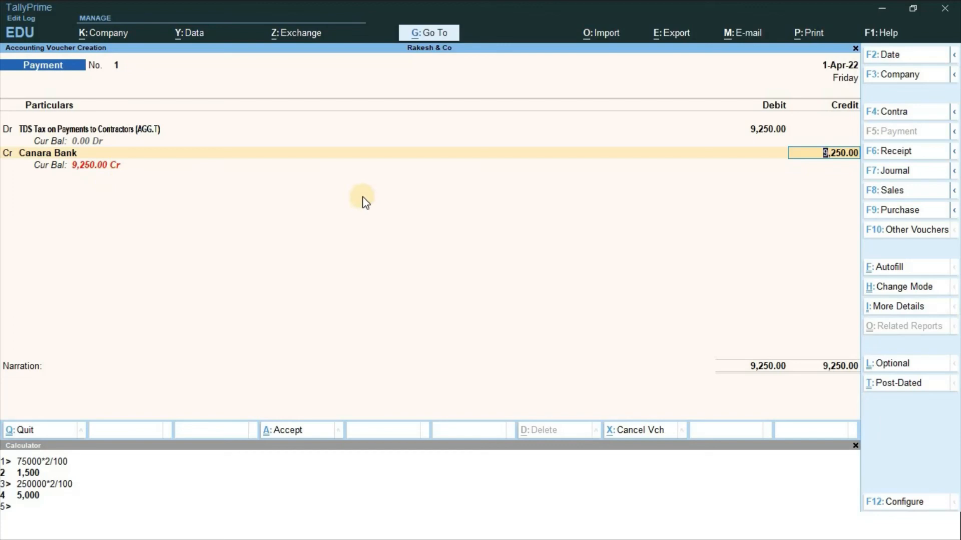
{"action": "key", "text": "Return"}
{"action": "key", "text": "Return"}
{"action": "key", "text": "Return"}
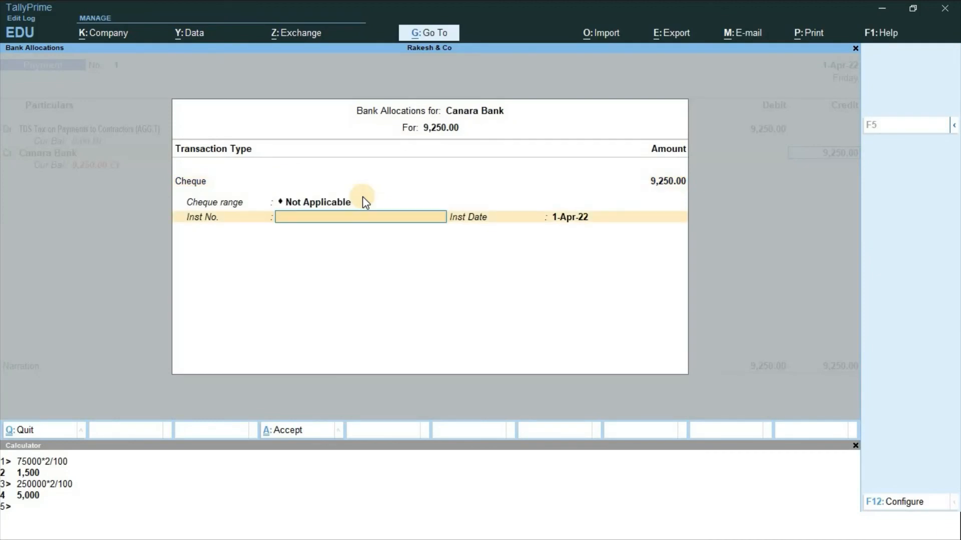
{"action": "key", "text": "Return"}
{"action": "key", "text": "Return"}
{"action": "key", "text": "Return"}
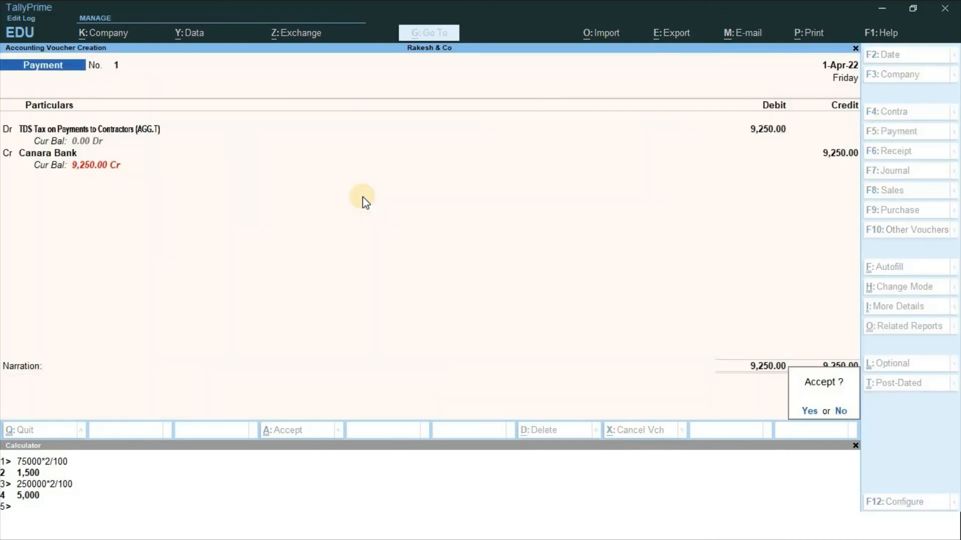
{"action": "key", "text": "Return"}
{"action": "key", "text": "Return"}
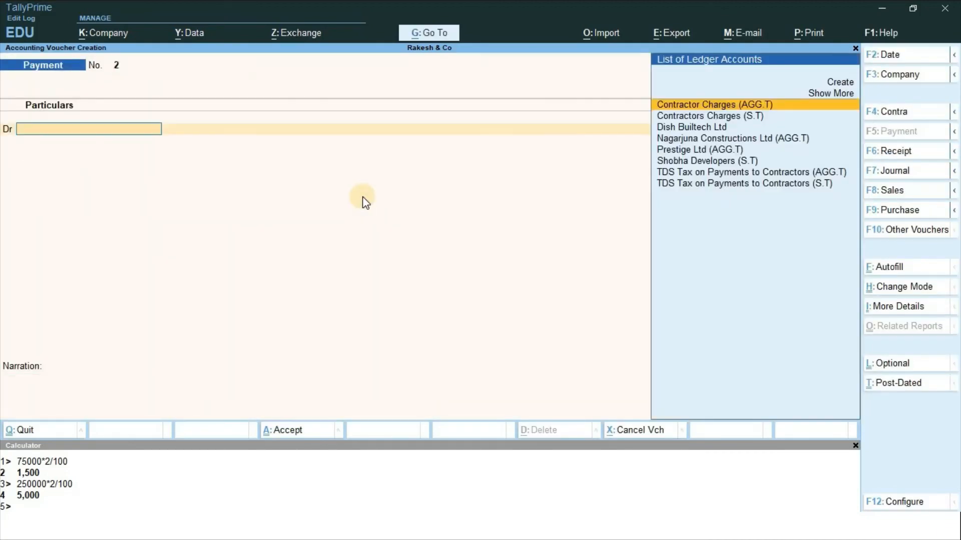
Debit TDS Tax on Payments to Contractors (S.T) against Jrnl/6541/1 1,500 and Jrnl/6542/2 1,000
{"action": "type", "text": "Tds"}
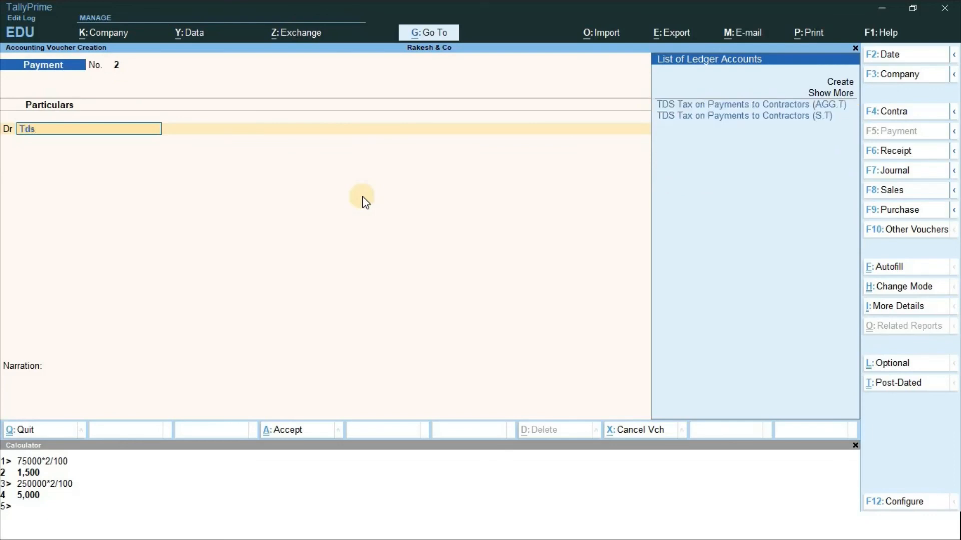
{"action": "key", "text": "Down"}
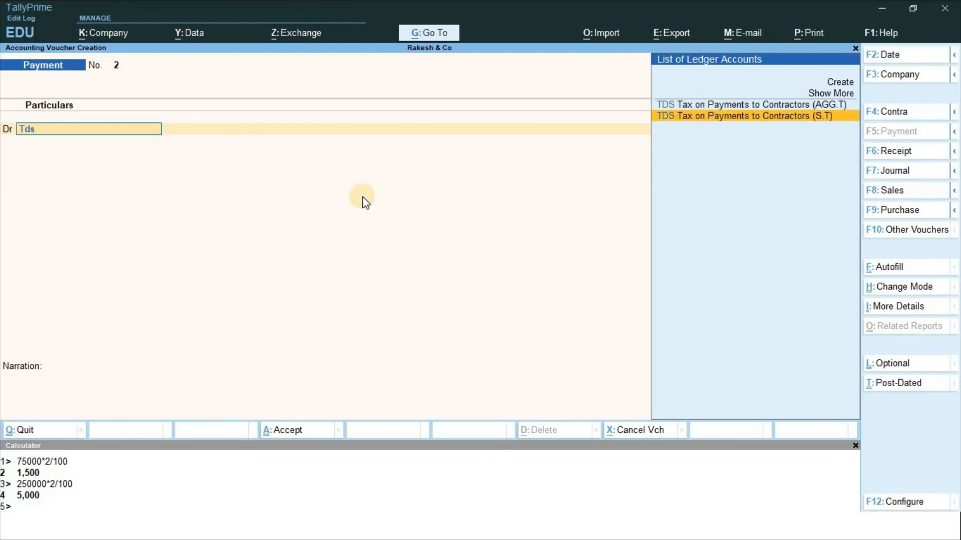
{"action": "key", "text": "Return"}
{"action": "key", "text": "Return"}
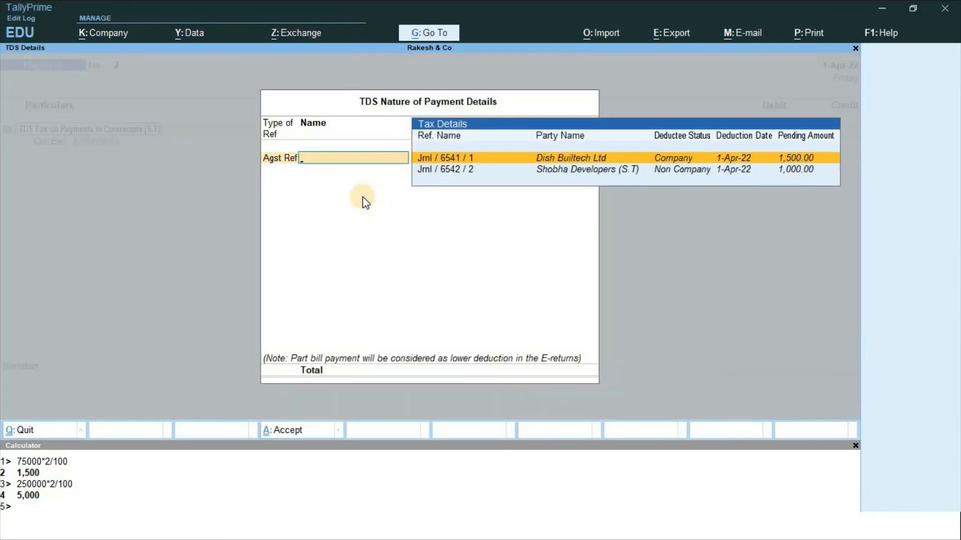
{"action": "key", "text": "Return"}
{"action": "key", "text": "Return"}
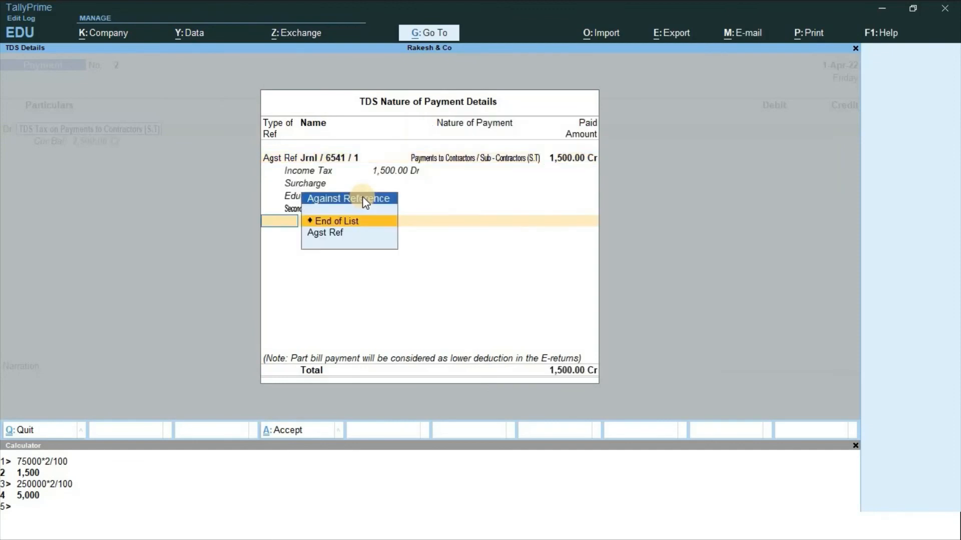
{"action": "key", "text": "Down"}
{"action": "key", "text": "Return"}
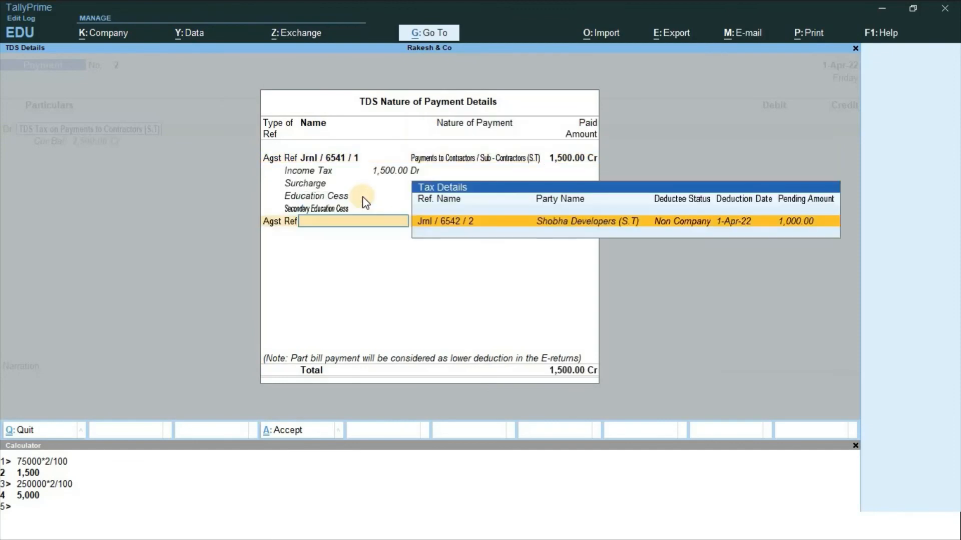
{"action": "key", "text": "Return"}
{"action": "key", "text": "Return"}
{"action": "key", "text": "Return"}
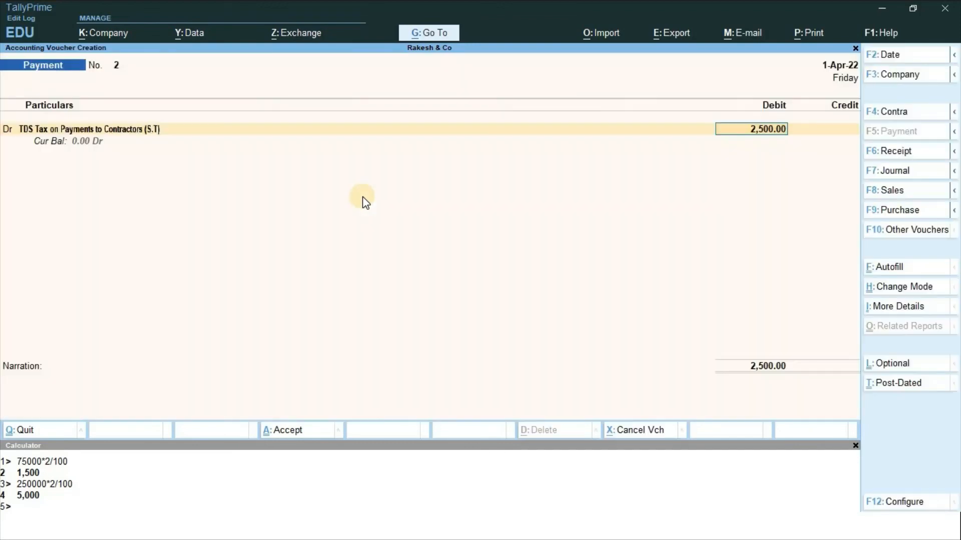
{"action": "key", "text": "Return"}
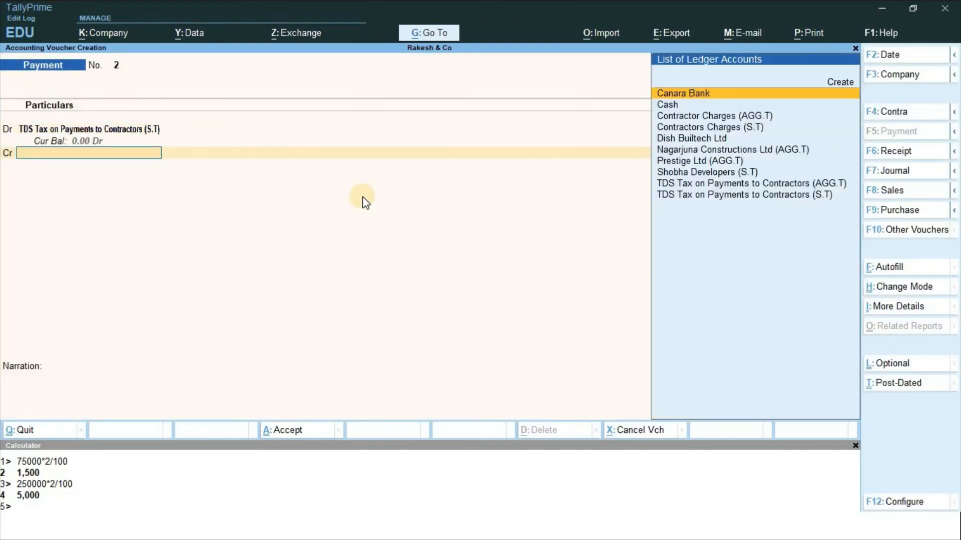
Credit Canara Bank 2,500 by cheque with its instrument number, and save the payment
{"action": "type", "text": "Can"}
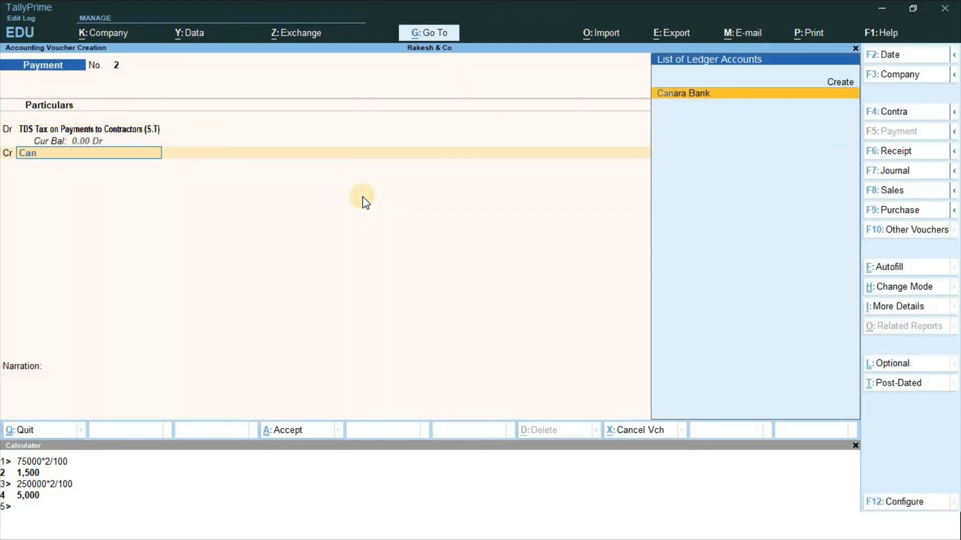
{"action": "key", "text": "Return"}
{"action": "key", "text": "Return"}
{"action": "key", "text": "Return"}
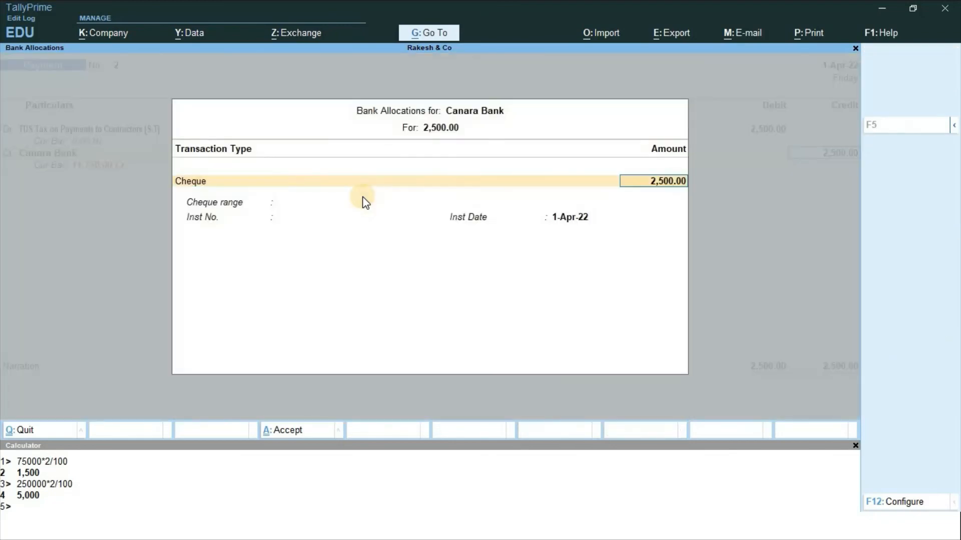
{"action": "key", "text": "Return"}
{"action": "type", "text": "326598"}
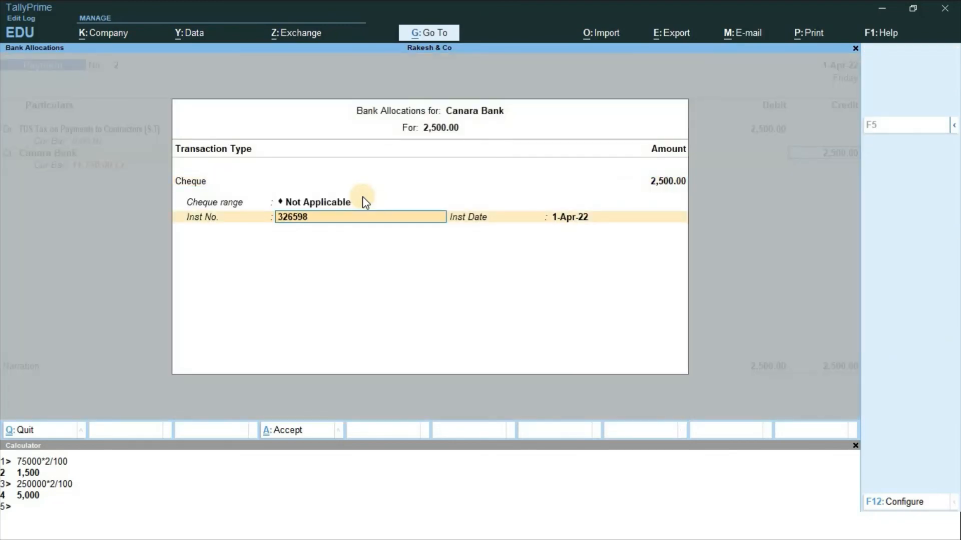
{"action": "key", "text": "Return"}
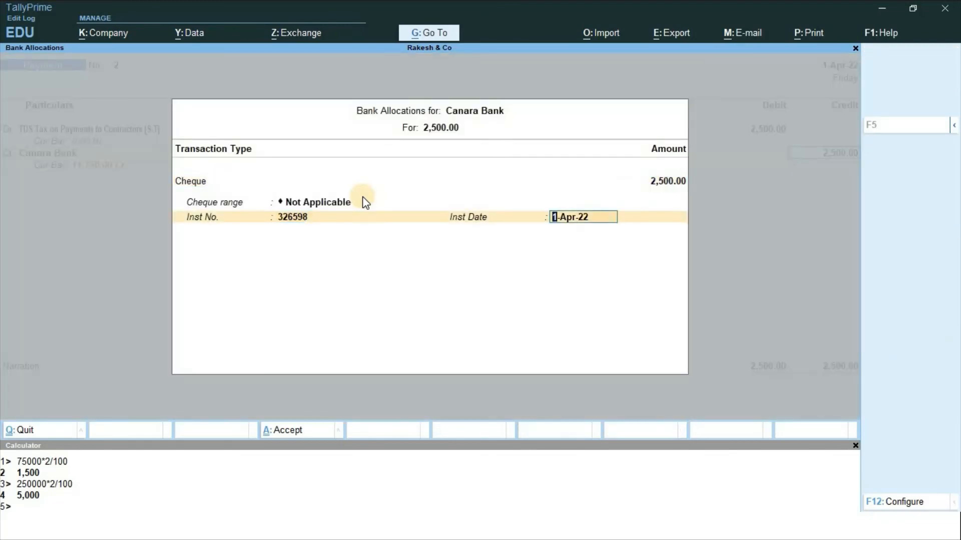
{"action": "key", "text": "Return"}
{"action": "key", "text": "Return"}
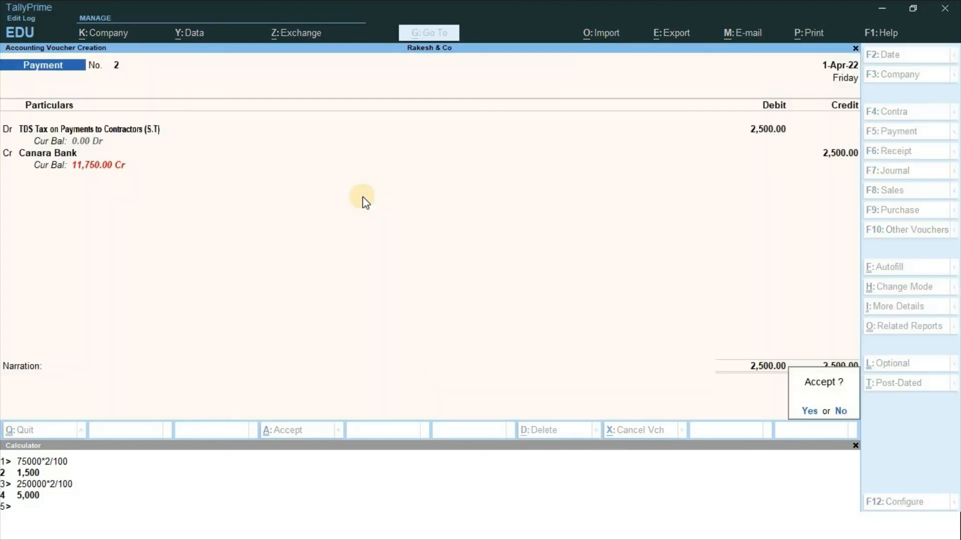
{"action": "key", "text": "Return"}
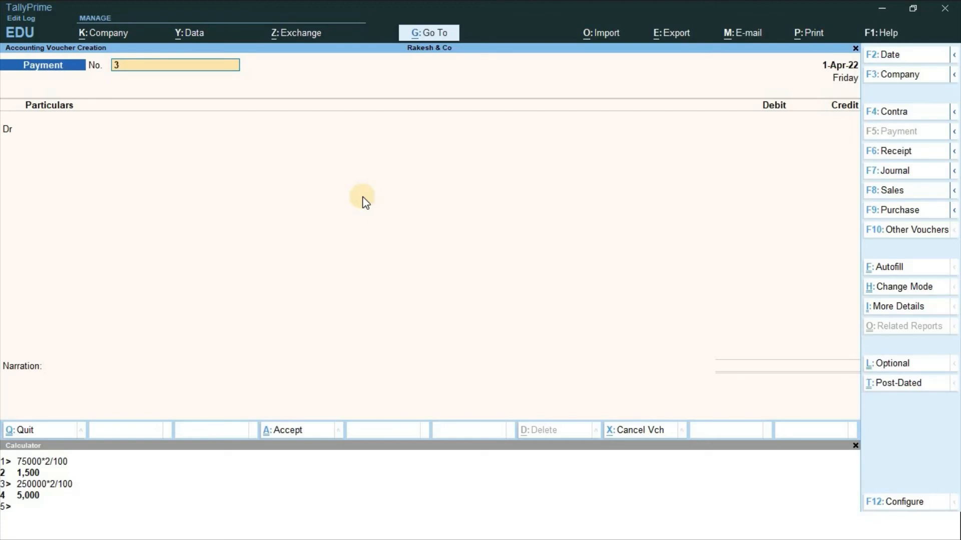
Reopen Payment No. 2 and preview it as an enlarged TDS challan
{"action": "key", "text": "Page_Up"}
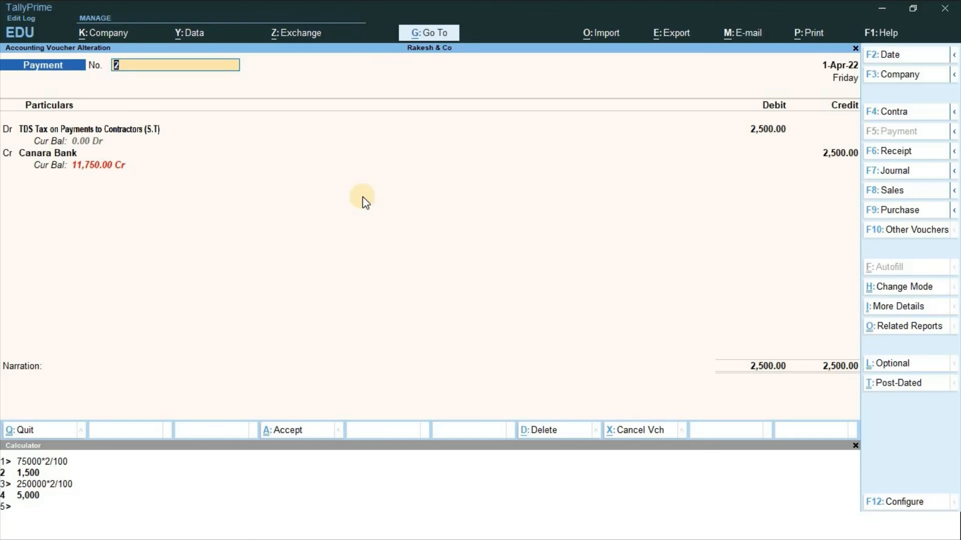
{"action": "key", "text": "ctrl+p"}
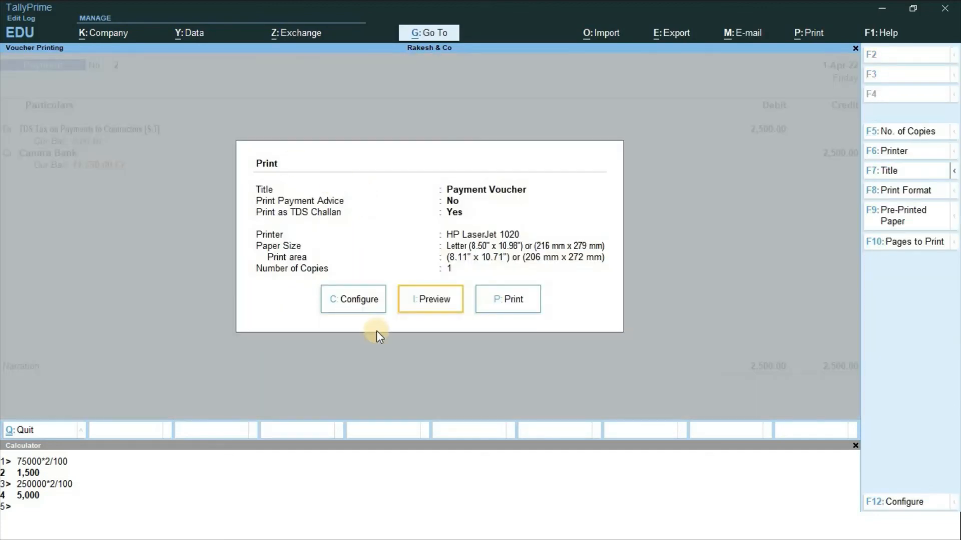
{"action": "left_click", "coordinate": [431, 297]}
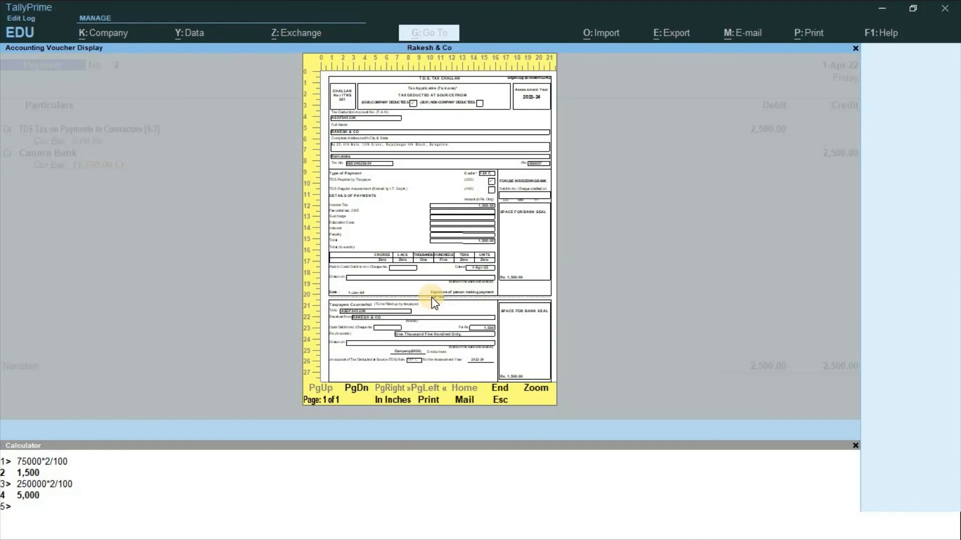
{"action": "left_click", "coordinate": [432, 298]}
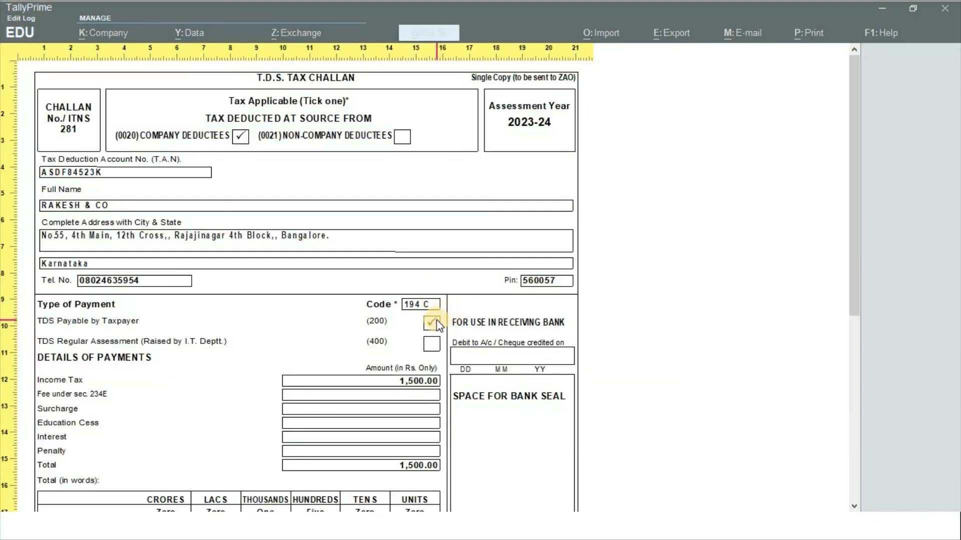
Review the 1,500.00 and 1,000.00 TDS challans, then return to the voucher
{"action": "scroll", "coordinate": [401, 374], "scroll_direction": "down", "scroll_amount": 1}
{"action": "scroll", "coordinate": [400, 372], "scroll_direction": "down", "scroll_amount": 5}
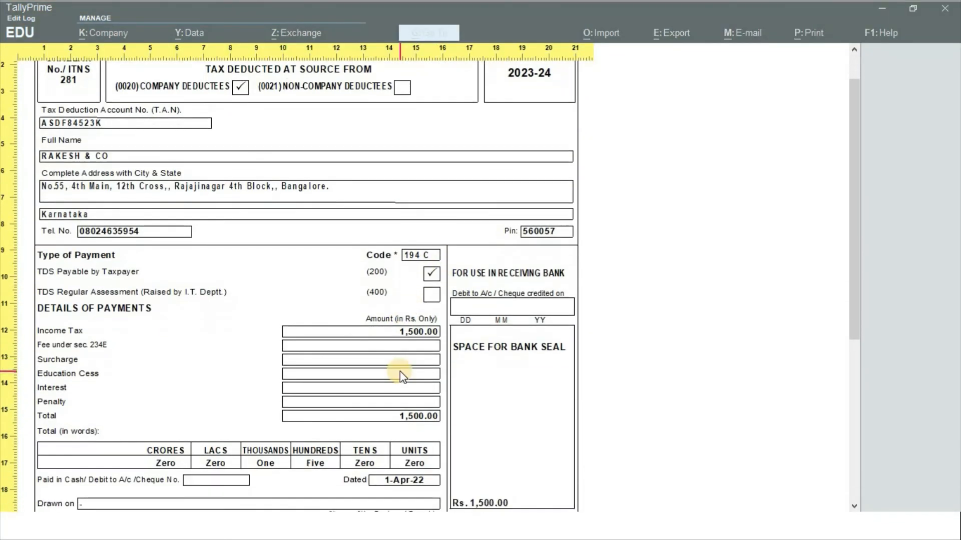
{"action": "scroll", "coordinate": [400, 374], "scroll_direction": "down", "scroll_amount": 8}
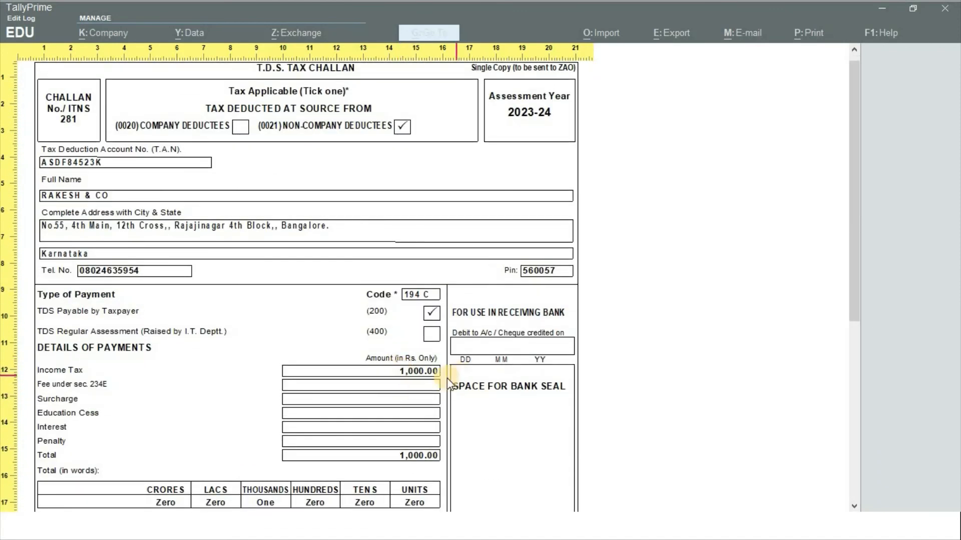
{"action": "scroll", "coordinate": [415, 401], "scroll_direction": "down", "scroll_amount": 3}
{"action": "scroll", "coordinate": [403, 404], "scroll_direction": "down", "scroll_amount": 3}
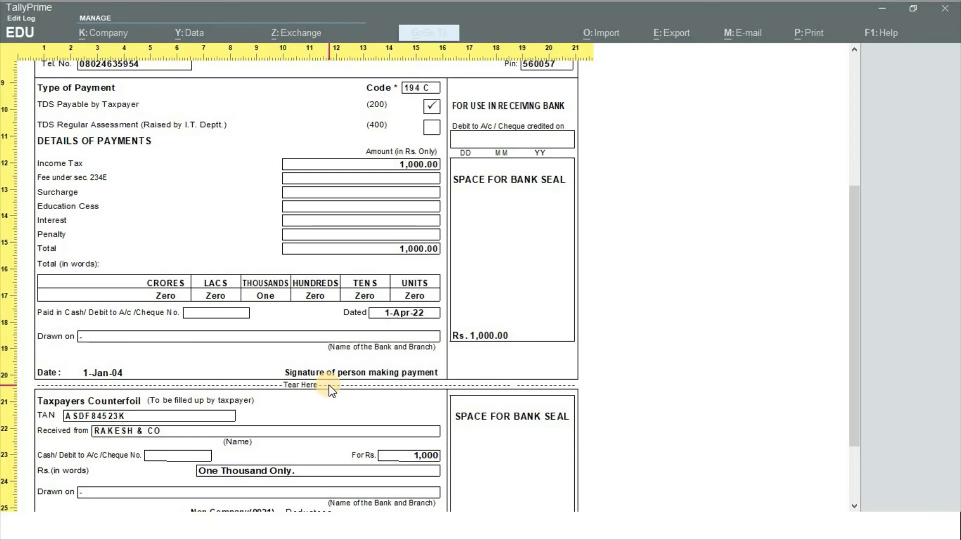
{"action": "scroll", "coordinate": [333, 397], "scroll_direction": "down", "scroll_amount": 1}
{"action": "scroll", "coordinate": [334, 397], "scroll_direction": "down", "scroll_amount": 1}
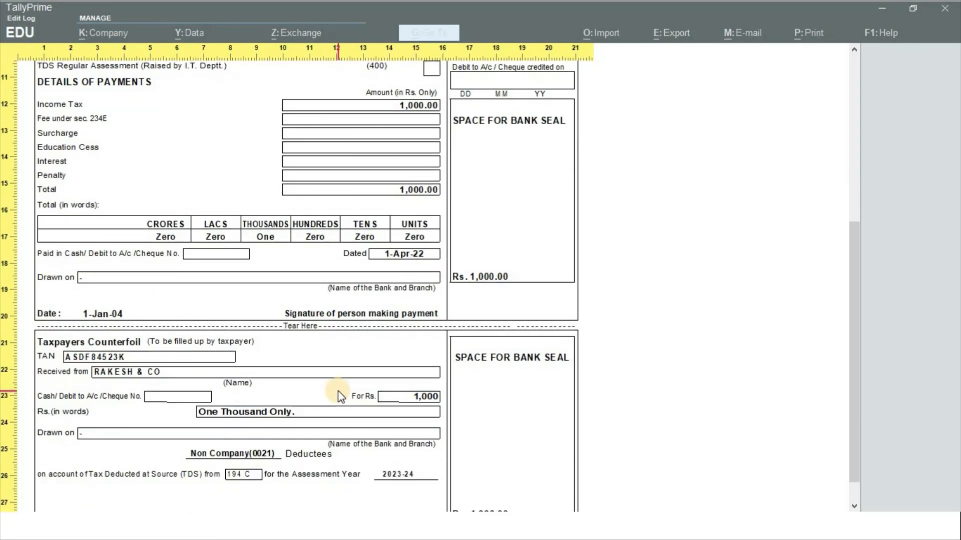
{"action": "key", "text": "Escape"}
{"action": "key", "text": "Escape"}
{"action": "key", "text": "Escape"}
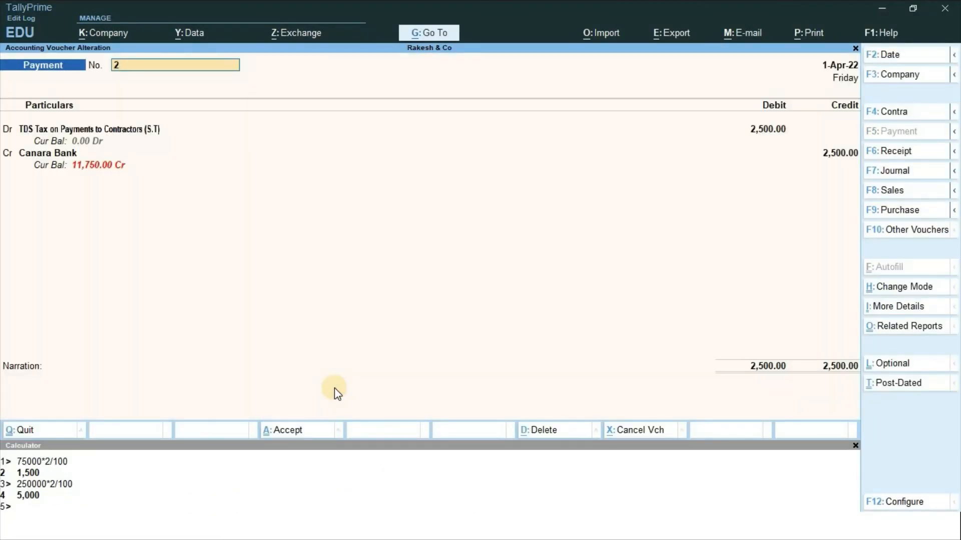
Move back to Payment No. 1 and preview it as an enlarged TDS challan
{"action": "key", "text": "Page_Up"}
{"action": "key", "text": "Return"}
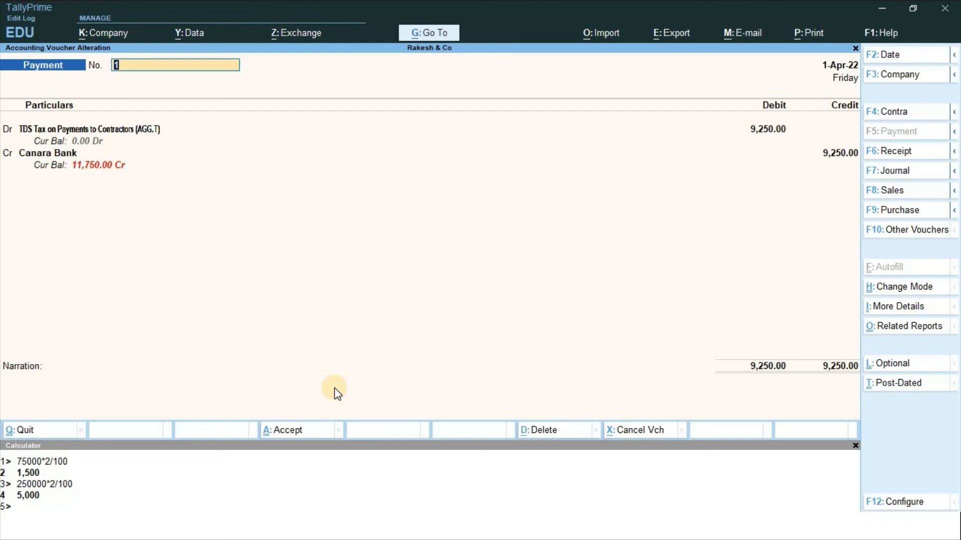
{"action": "key", "text": "ctrl+p"}
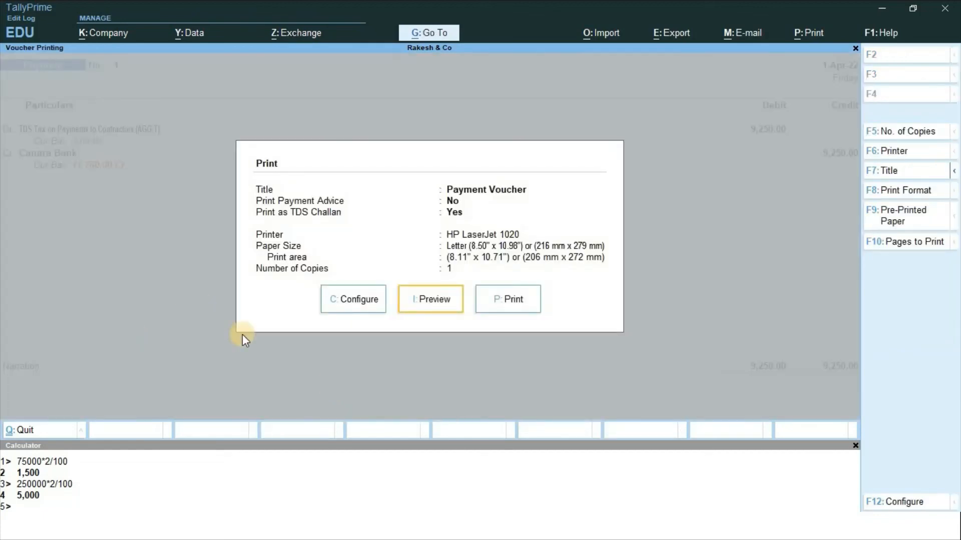
{"action": "left_click", "coordinate": [436, 299]}
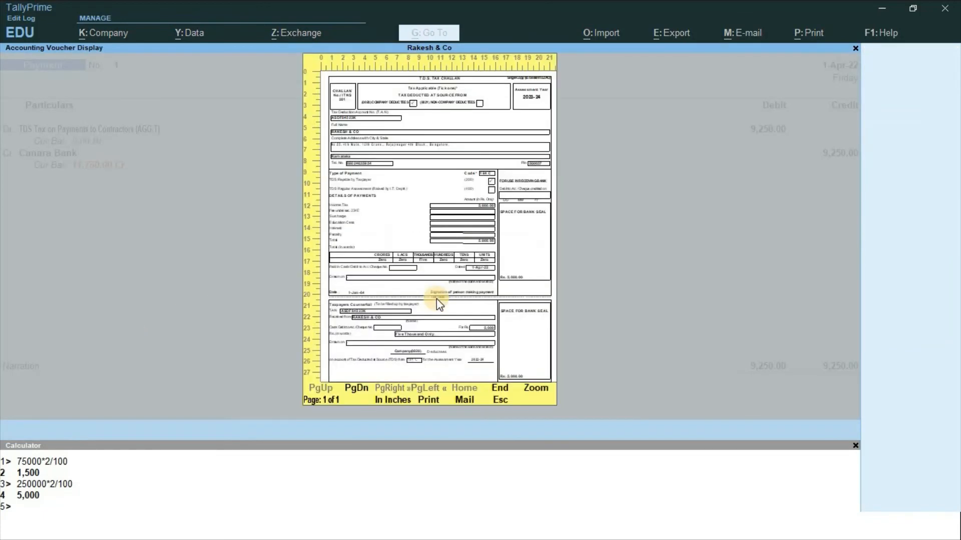
{"action": "left_click", "coordinate": [433, 300]}
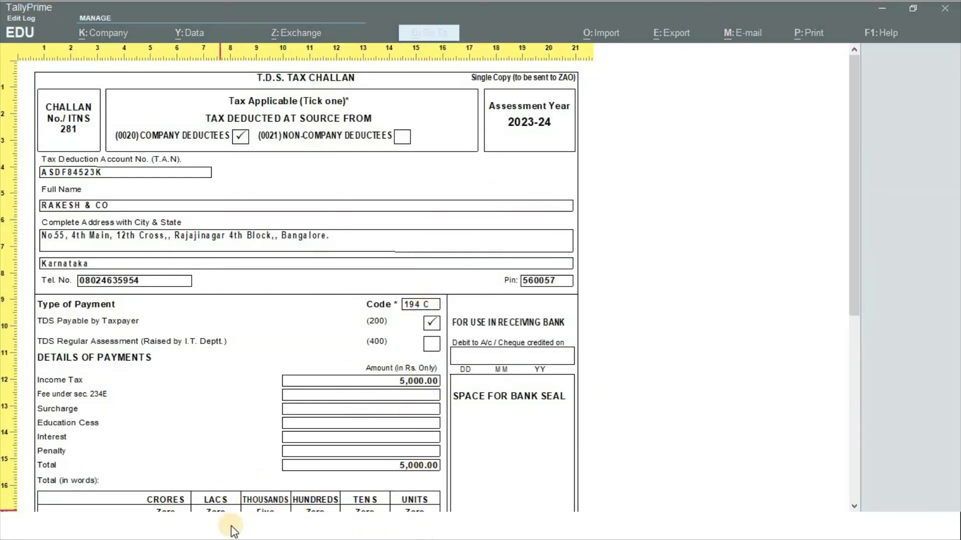
Read through the 5,000.00 company and 4,250.00 non-company 194C challan pages
{"action": "scroll", "coordinate": [256, 493], "scroll_direction": "down", "scroll_amount": 3}
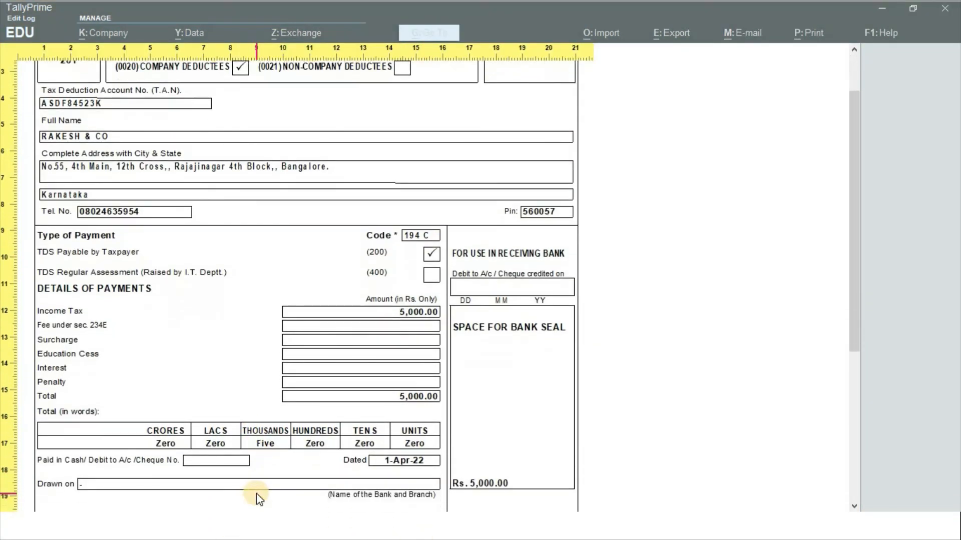
{"action": "scroll", "coordinate": [256, 493], "scroll_direction": "down", "scroll_amount": 5}
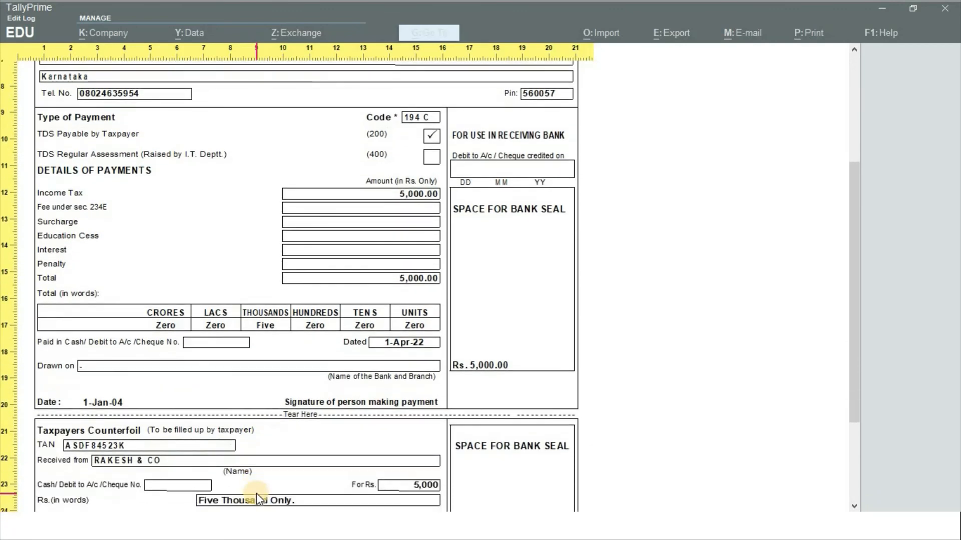
{"action": "scroll", "coordinate": [256, 494], "scroll_direction": "down", "scroll_amount": 4}
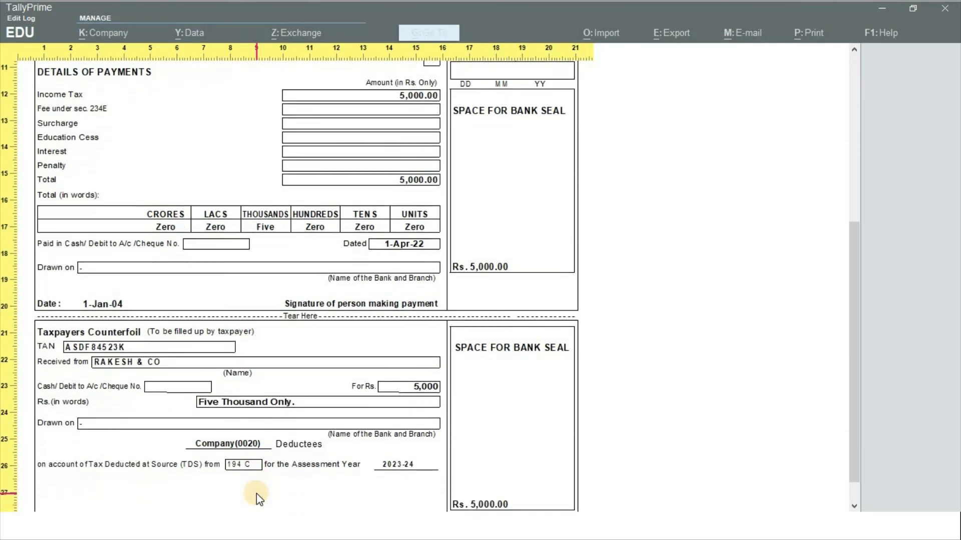
{"action": "scroll", "coordinate": [257, 494], "scroll_direction": "down", "scroll_amount": 4}
{"action": "scroll", "coordinate": [256, 493], "scroll_direction": "down", "scroll_amount": 2}
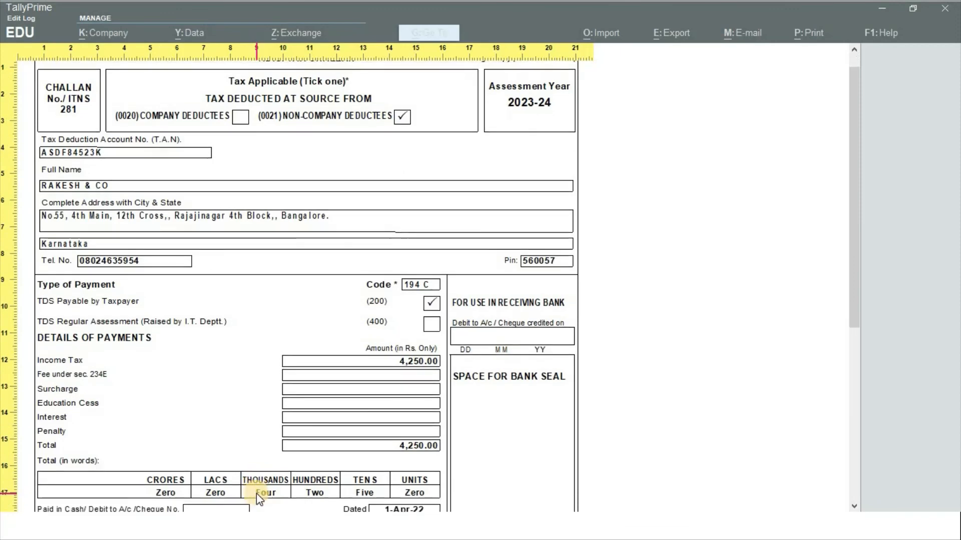